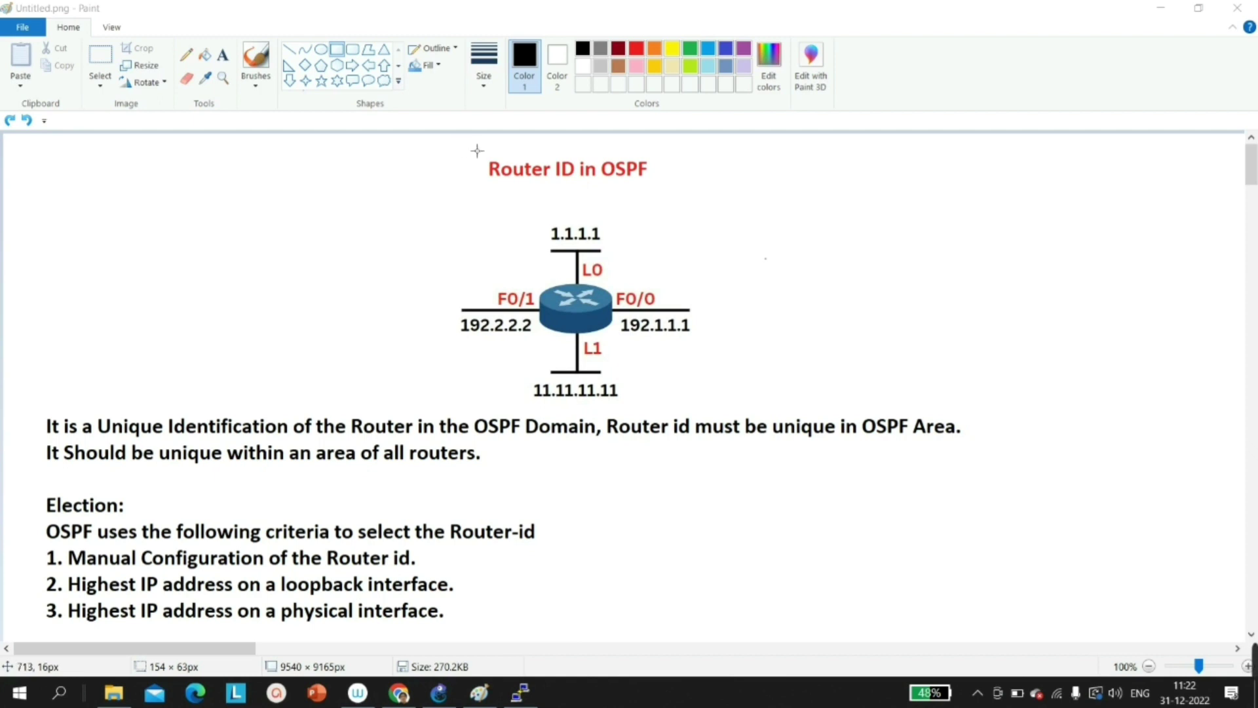
- Draw black rectangles around the title "Router ID in OSPF" and the loopback addresses 1.1.1.1 and 11.11.11.11
left_click(476, 151)
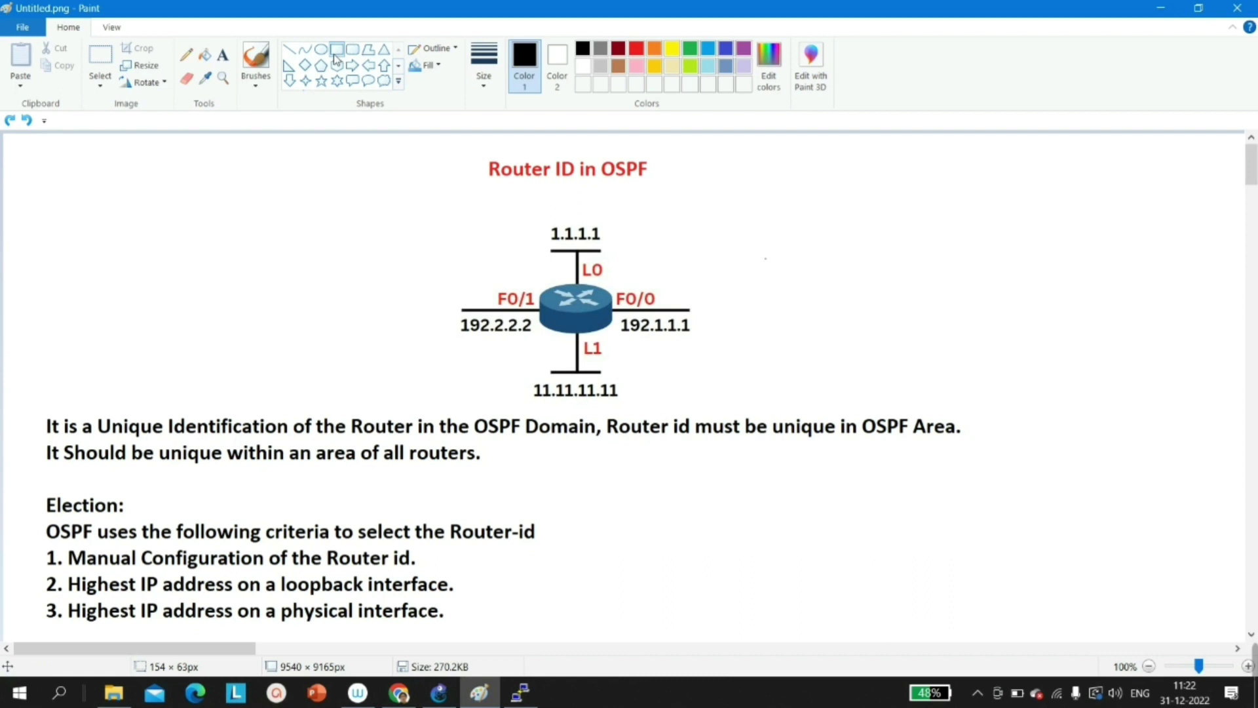
mouse_move(469, 150)
left_mouse_down()
mouse_move(567, 197)
mouse_move(672, 196)
left_mouse_up()
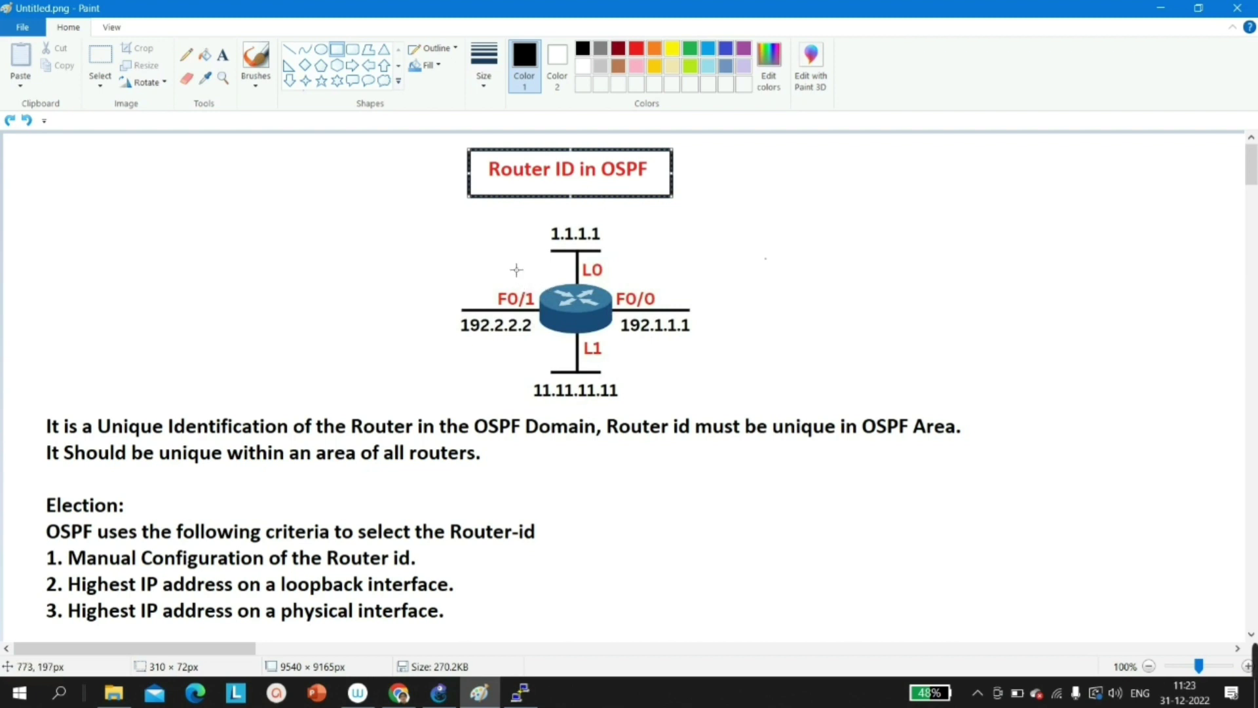
left_click_drag(532, 216, 623, 254)
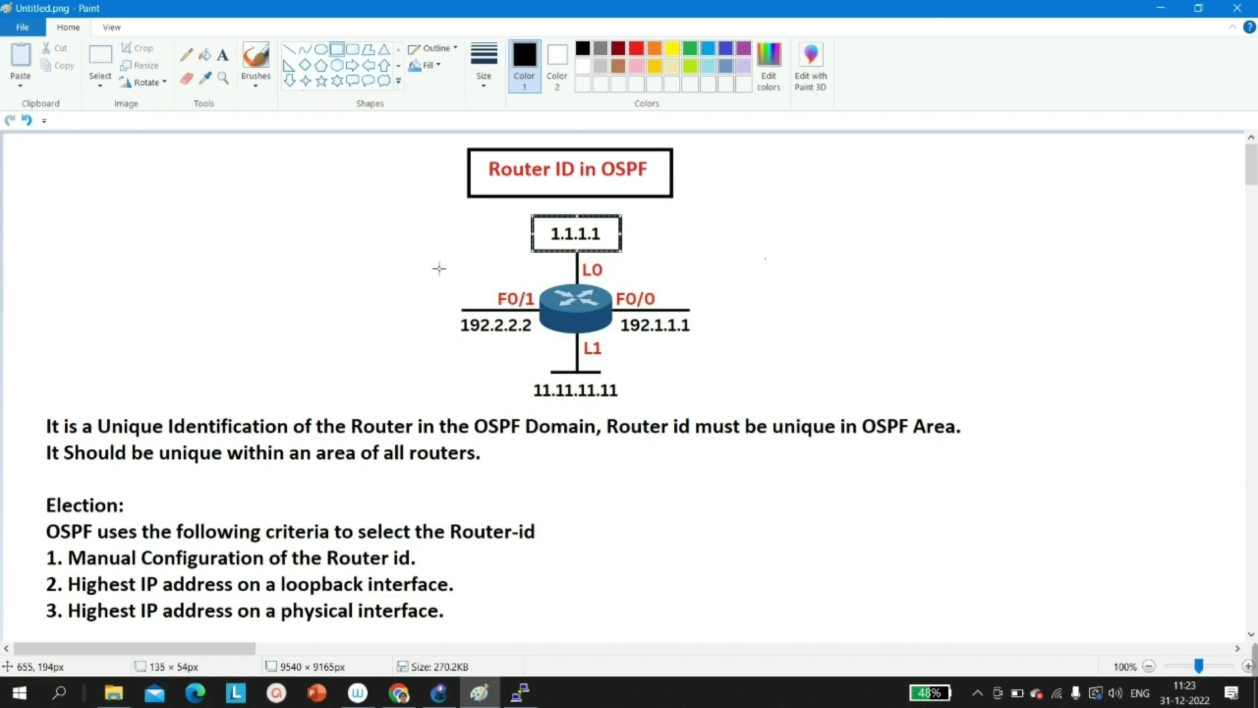
left_click_drag(531, 378, 636, 412)
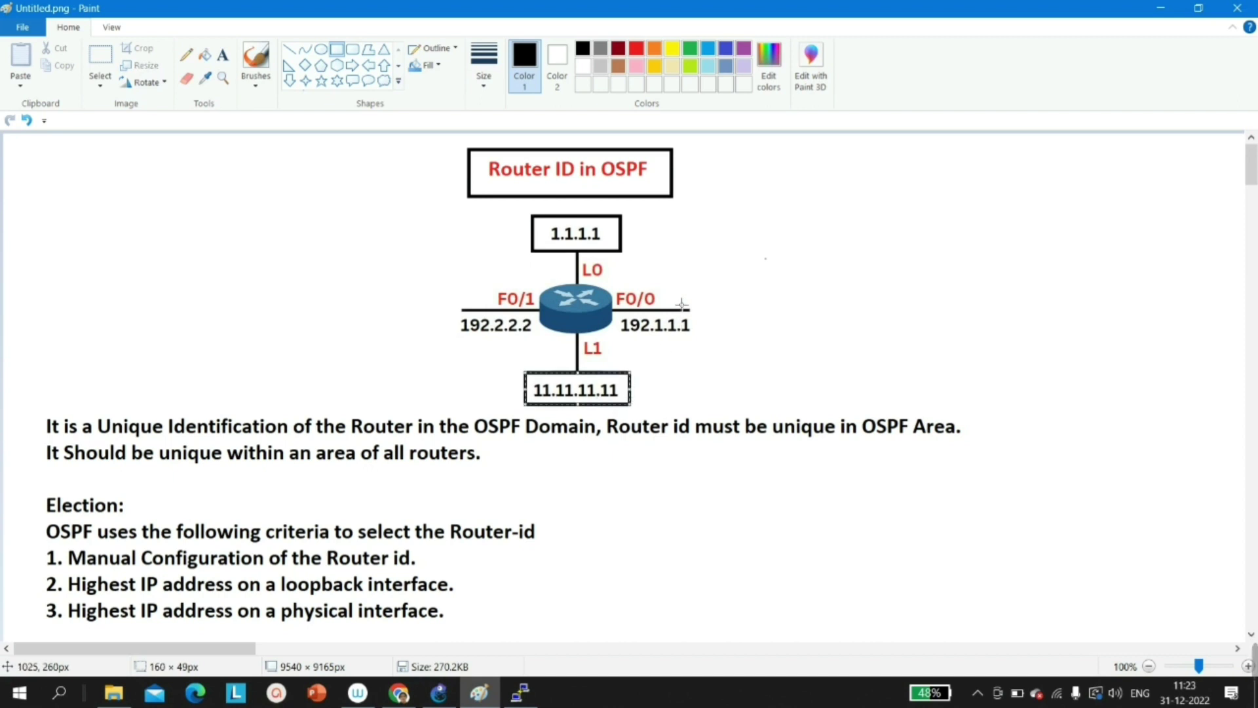
left_click(414, 259)
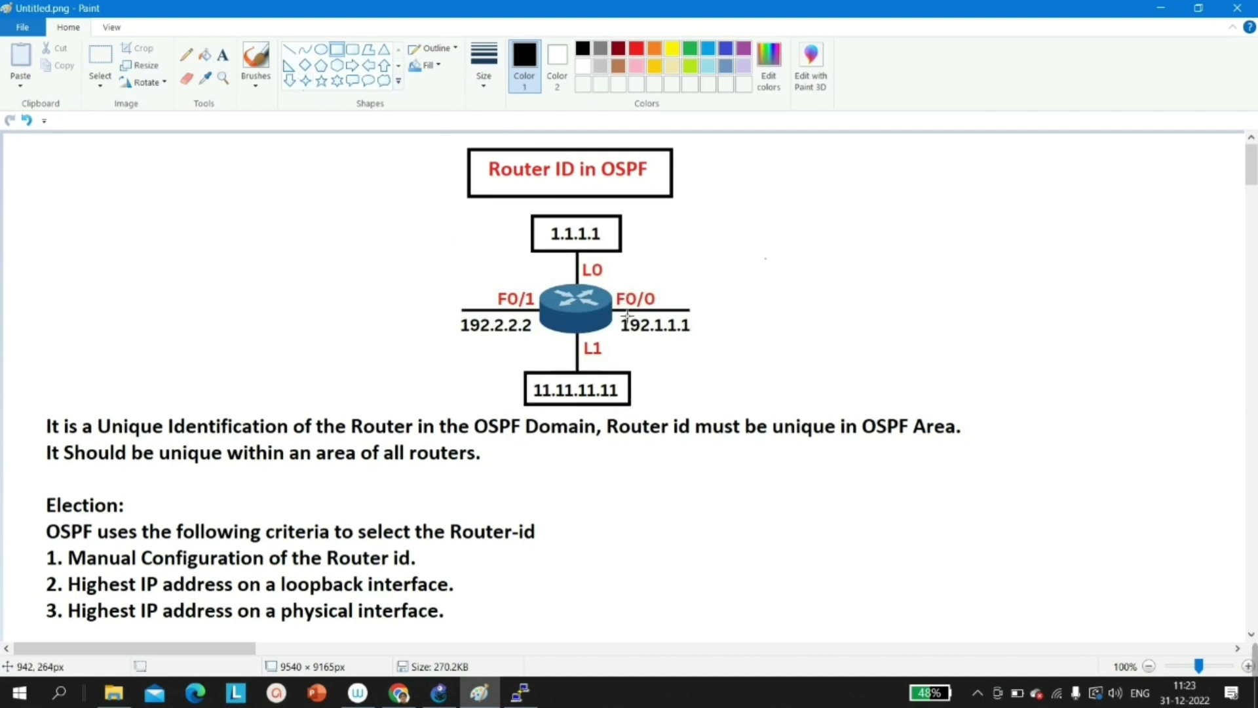
- Draw rectangles around the physical interface addresses 192.1.1.1 and 192.2.2.2 on either side of the router
left_click_drag(619, 308, 710, 348)
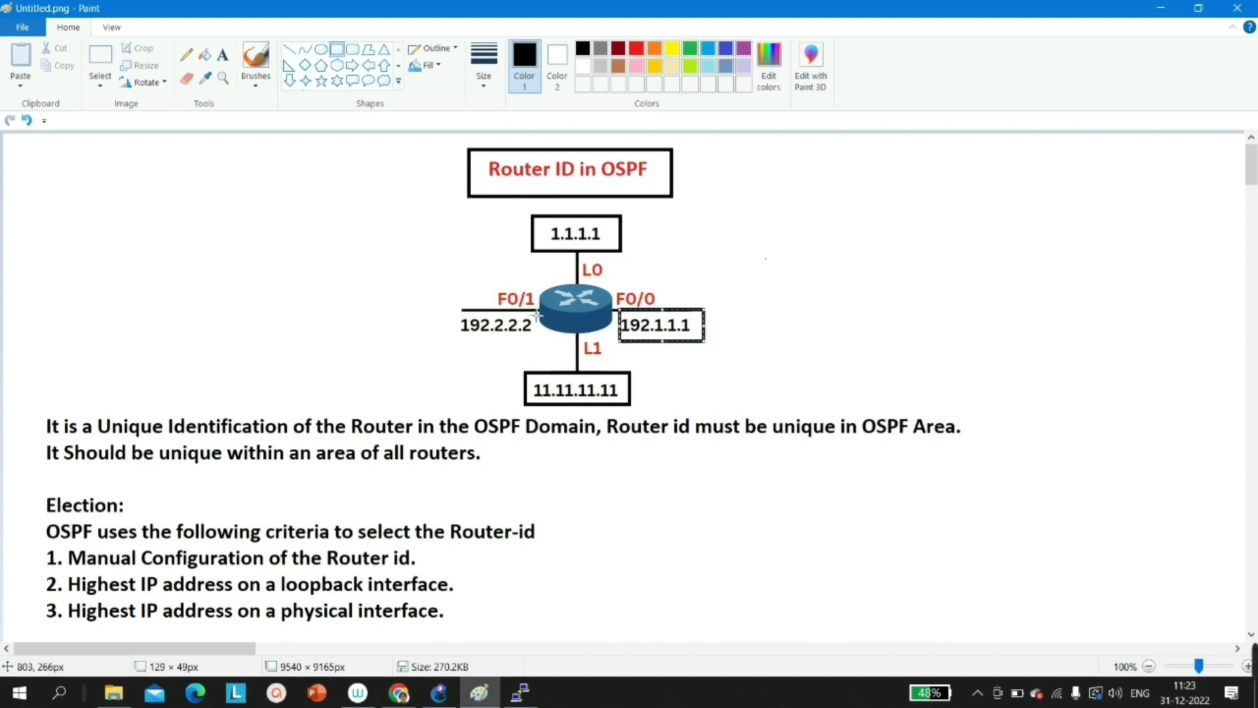
left_click_drag(539, 316, 454, 346)
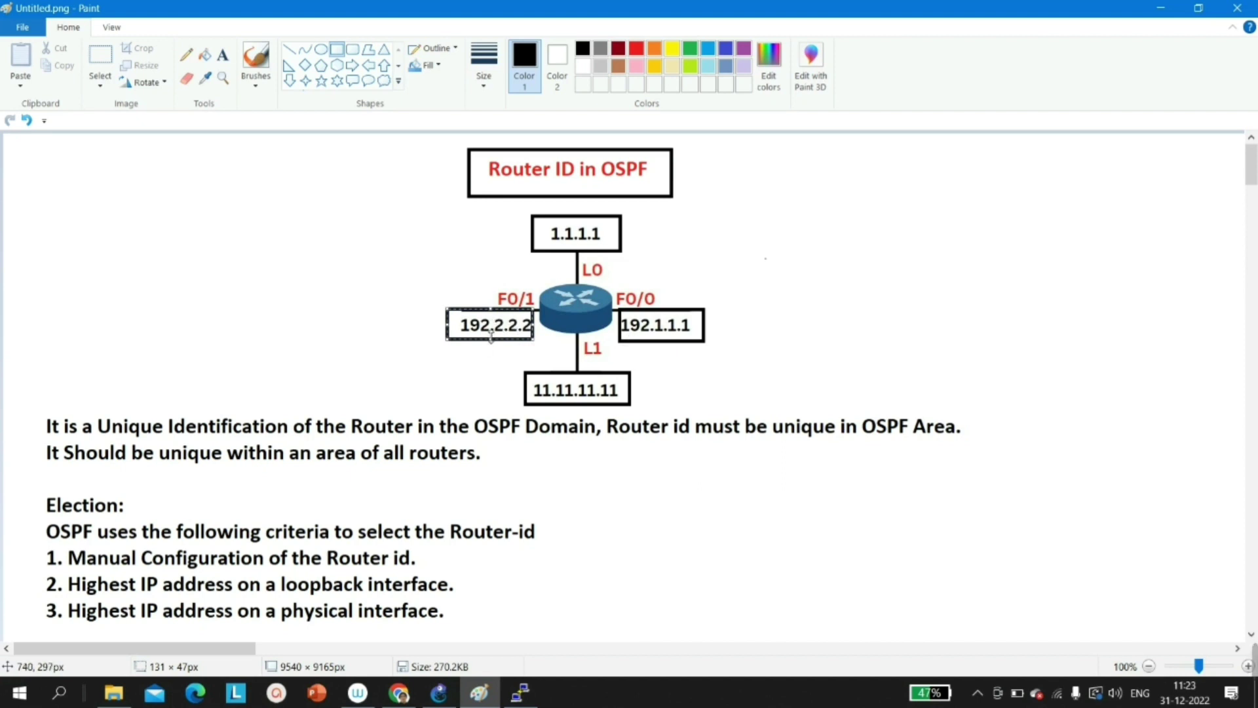
left_click_drag(473, 331, 476, 333)
left_click(408, 301)
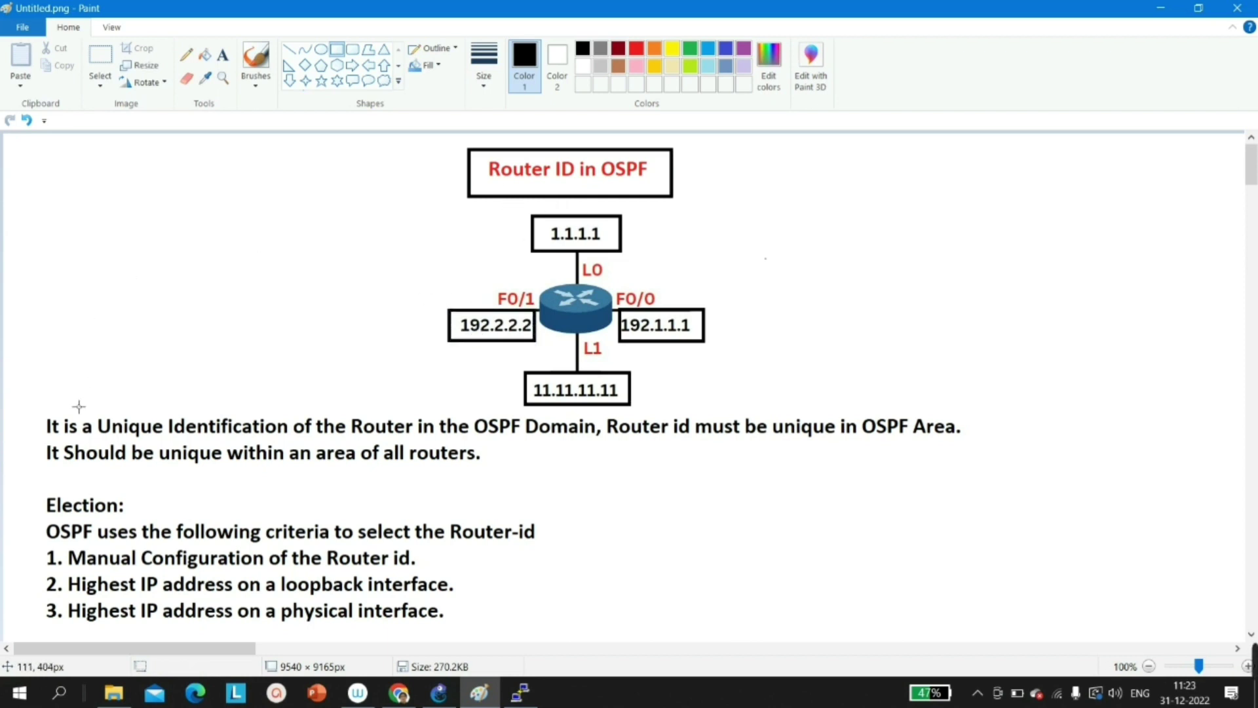
- Draw rectangles around each of the two Router ID definition lines and around election criterion 1, manual configuration
left_click_drag(32, 414, 606, 450)
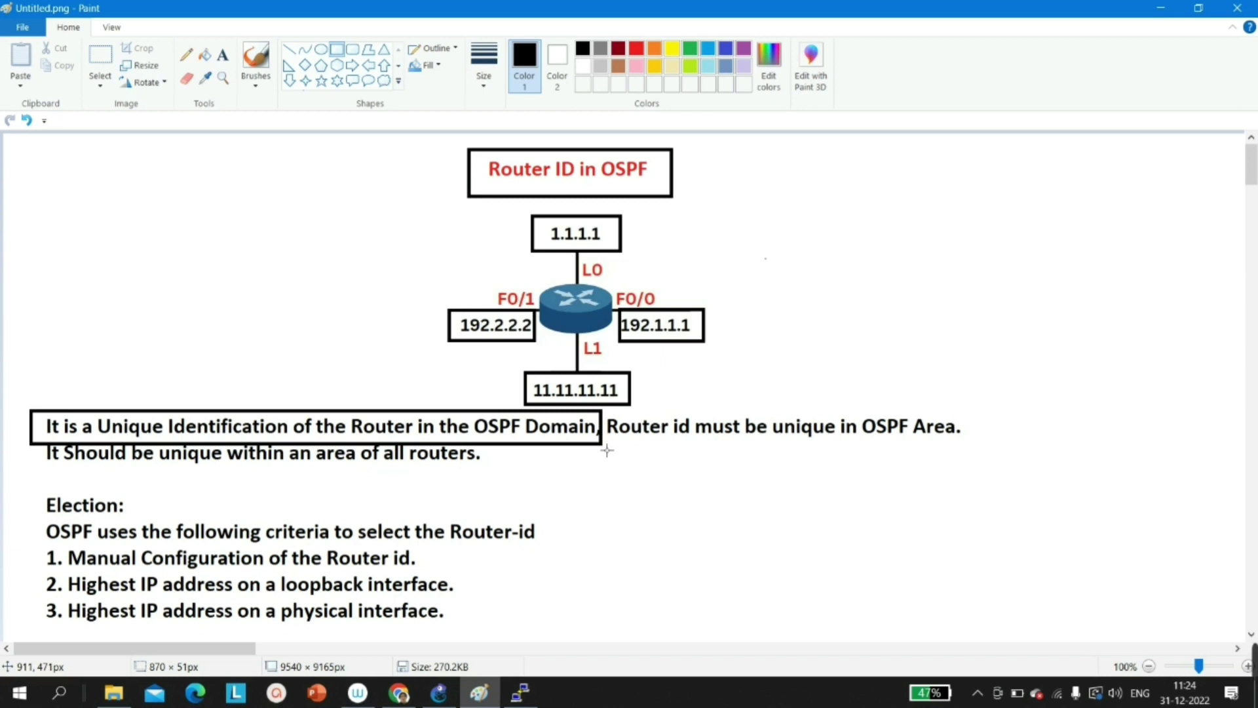
left_click_drag(607, 451, 608, 448)
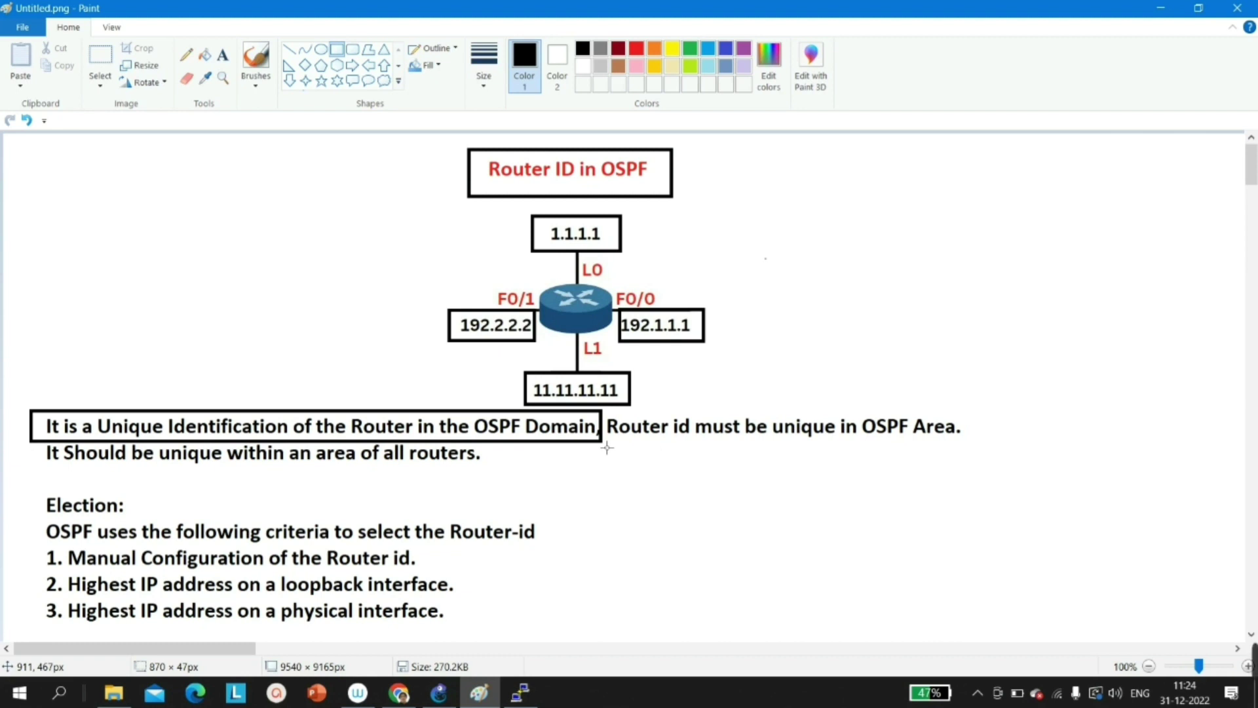
left_click_drag(608, 449, 976, 446)
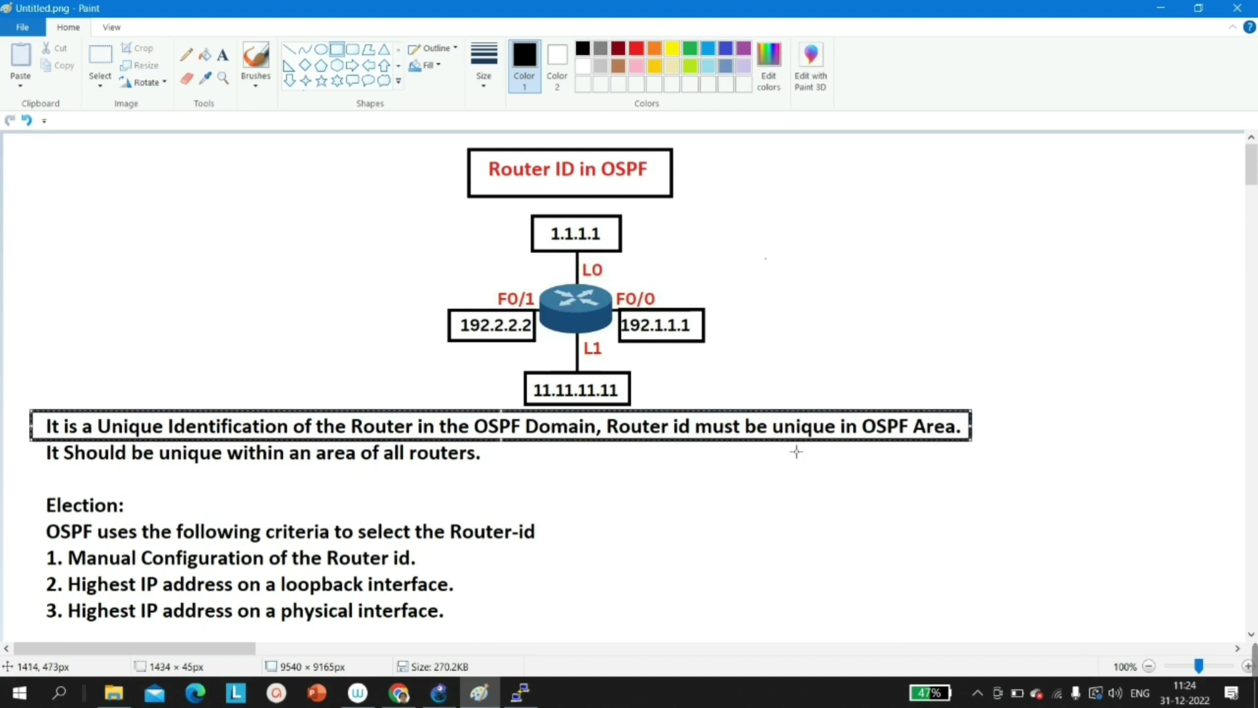
left_click(30, 463)
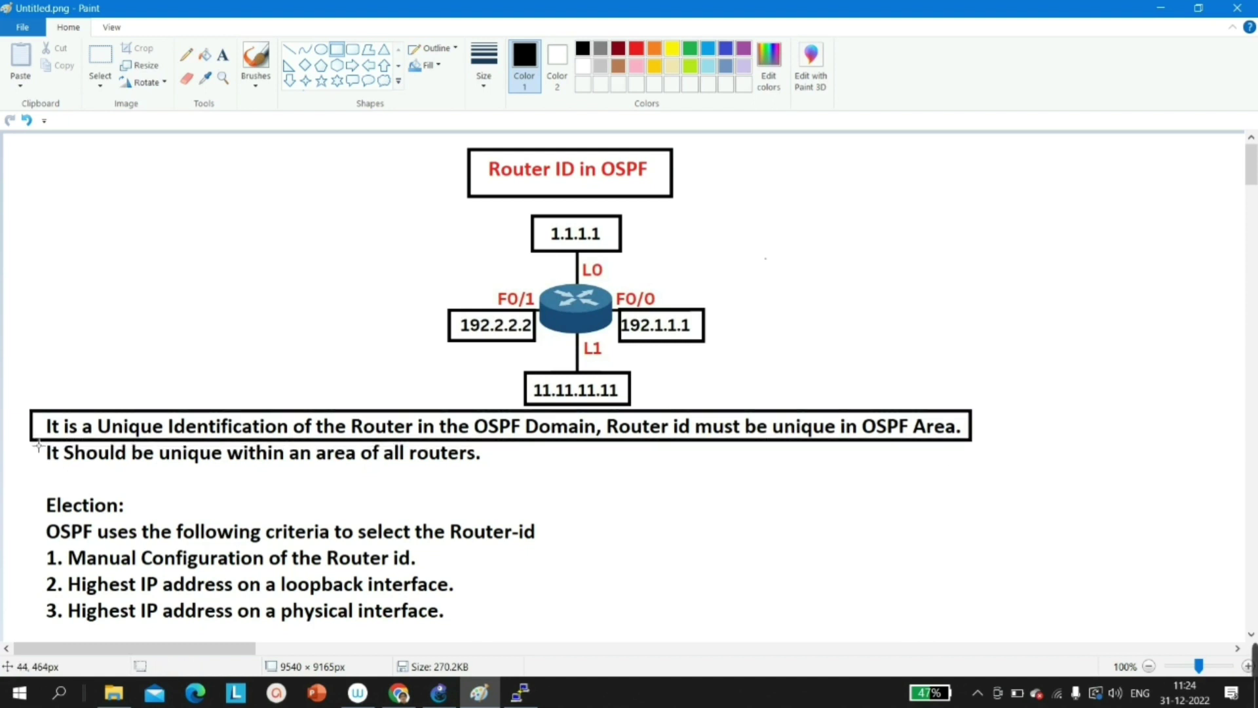
left_click_drag(39, 446, 500, 471)
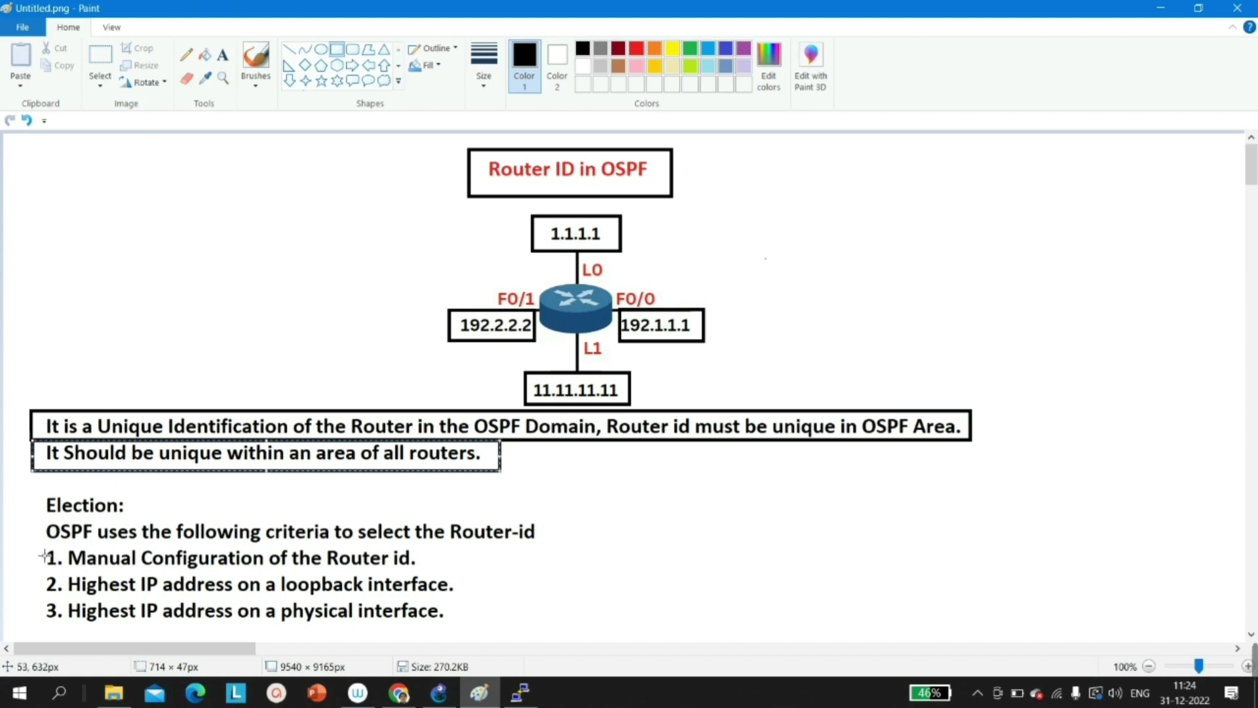
left_click_drag(37, 548, 444, 579)
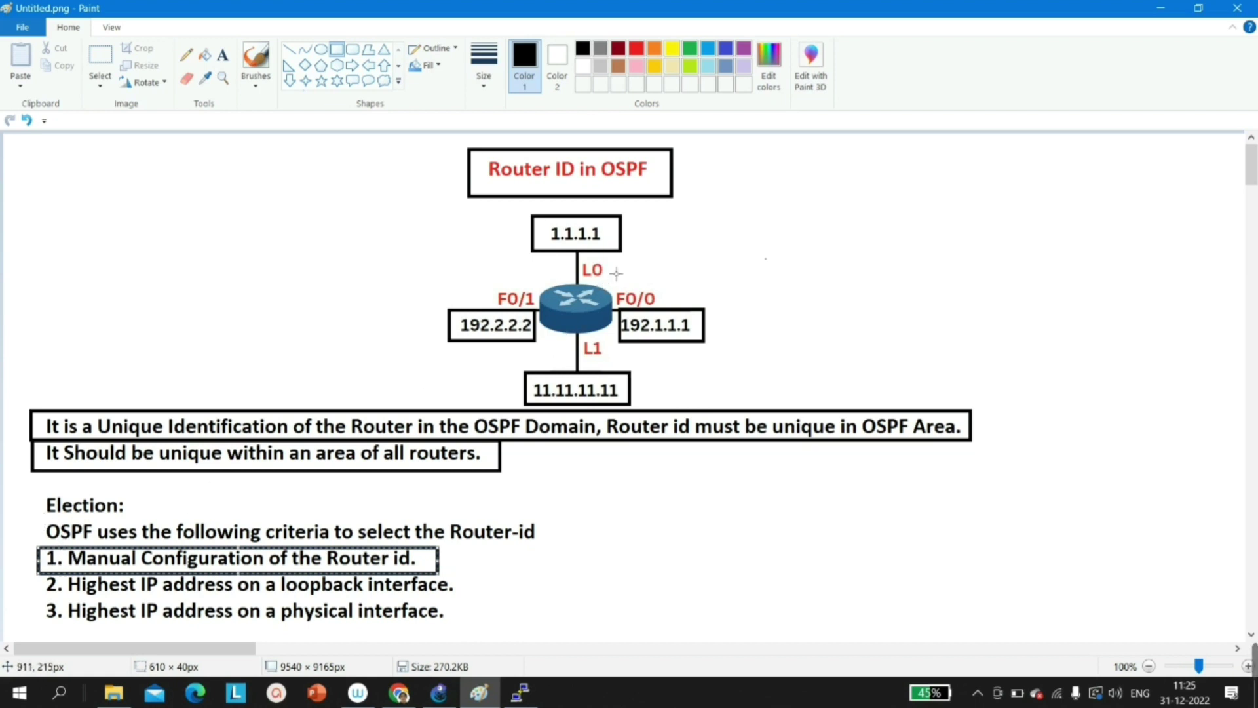
left_click(352, 65)
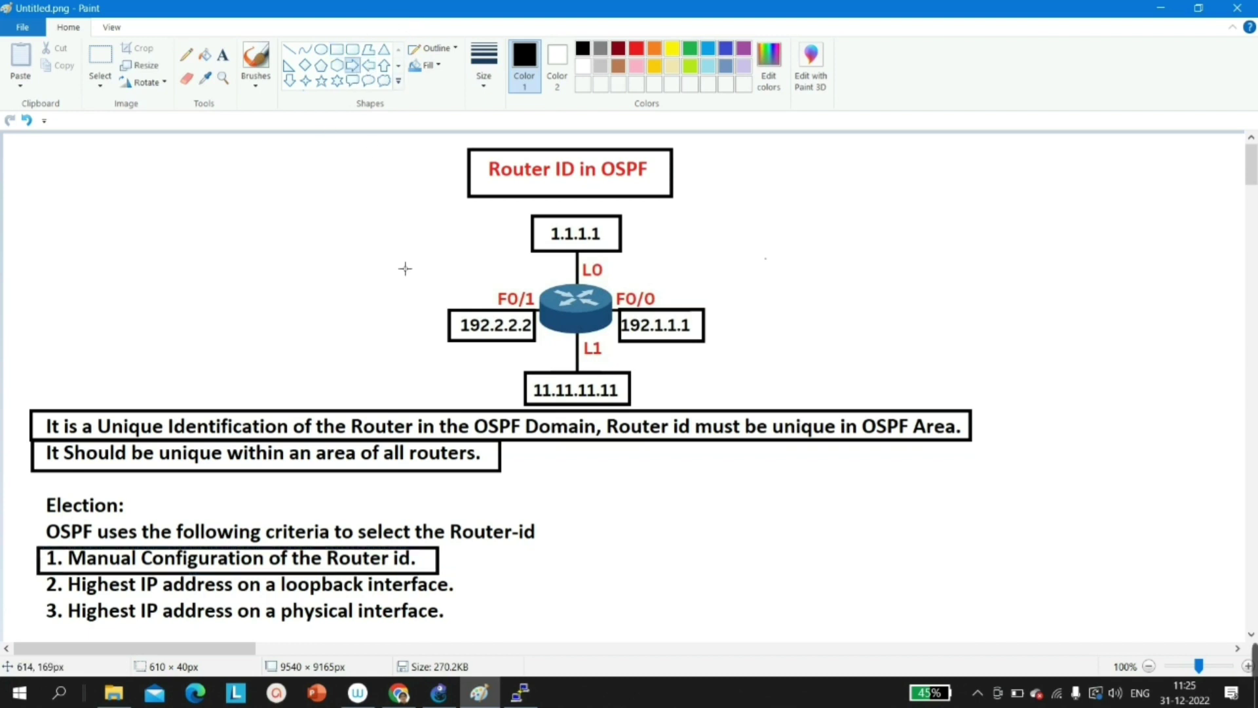
left_click_drag(253, 308, 444, 339)
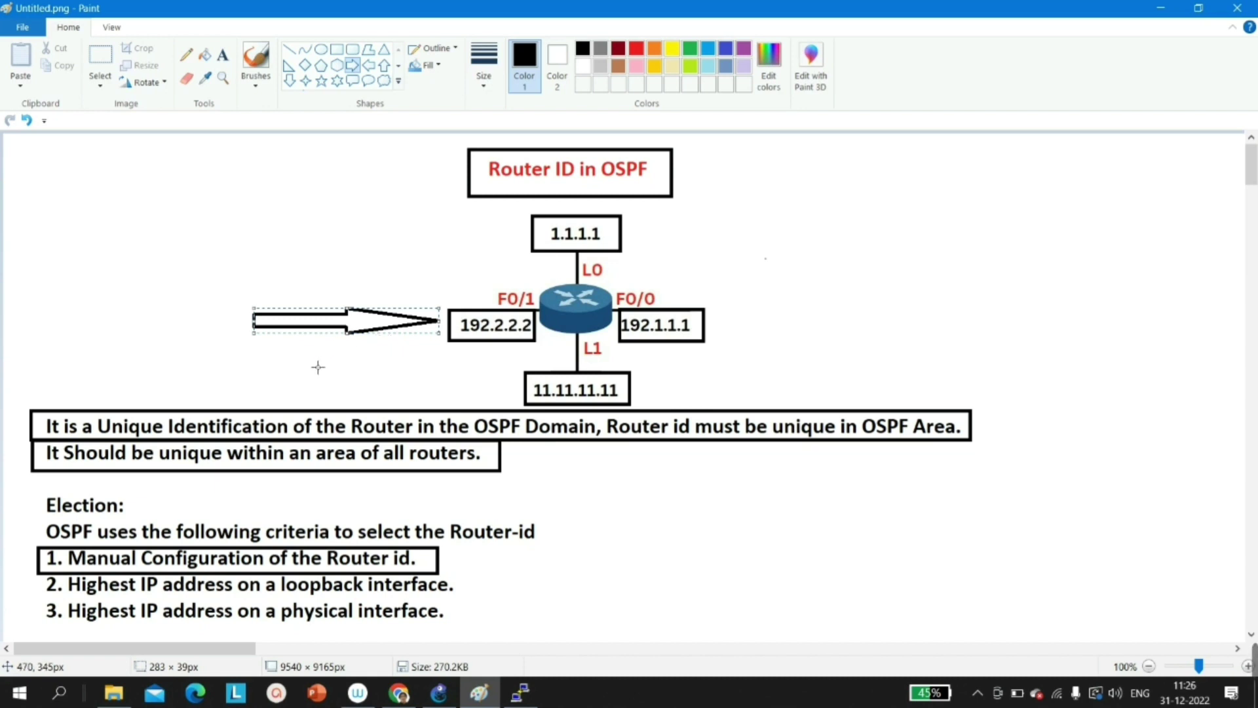
key("ctrl+z")
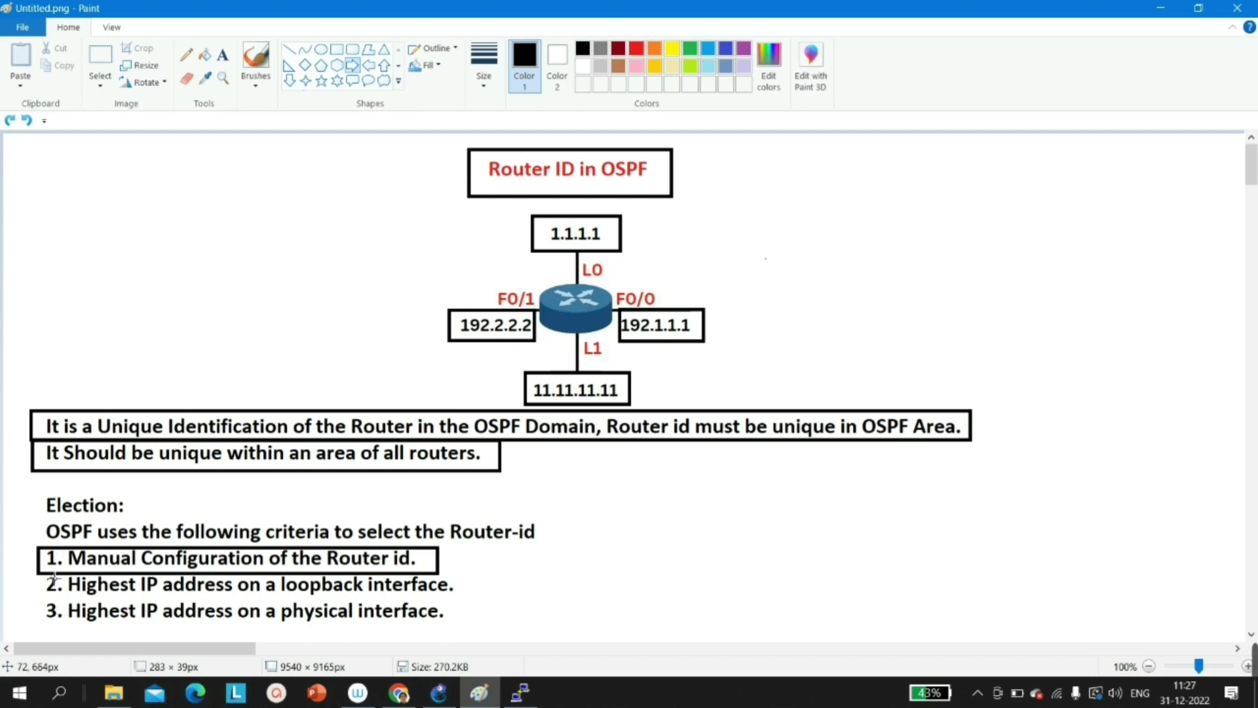
left_click_drag(38, 574, 77, 590)
key("Delete")
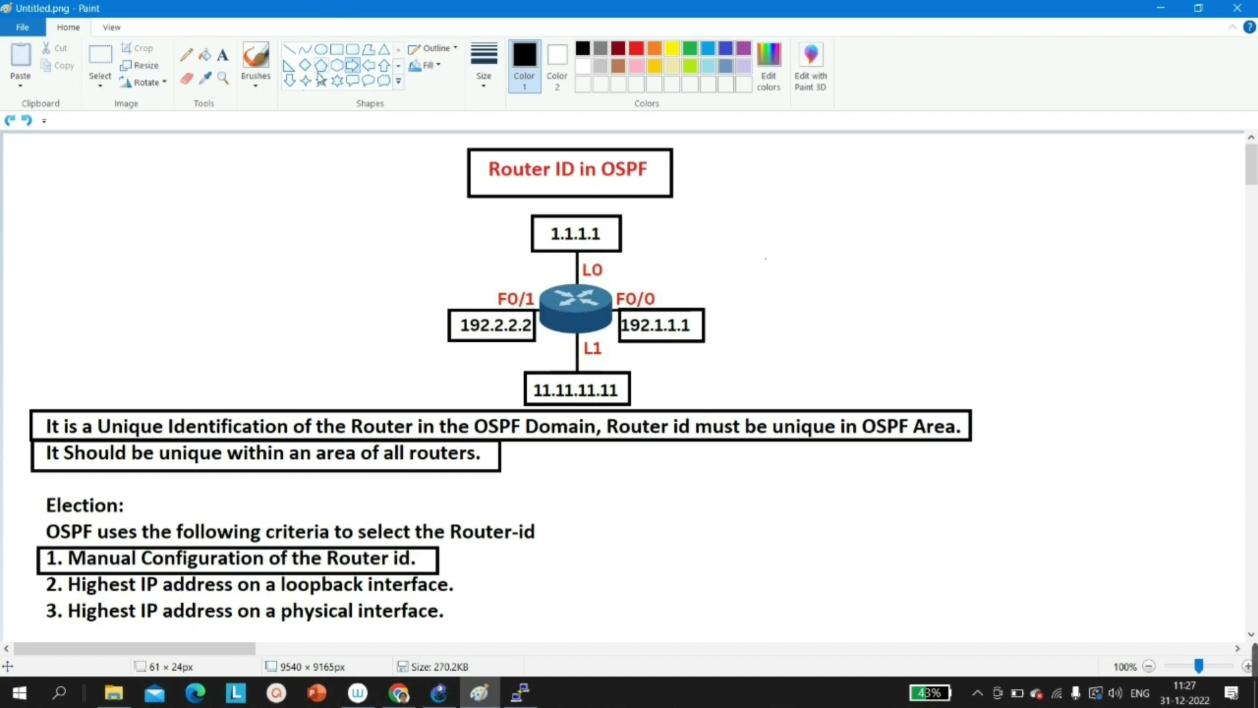
- Draw rectangles around election criteria 2 and 3, the highest loopback and highest physical interface IP addresses
left_click(337, 49)
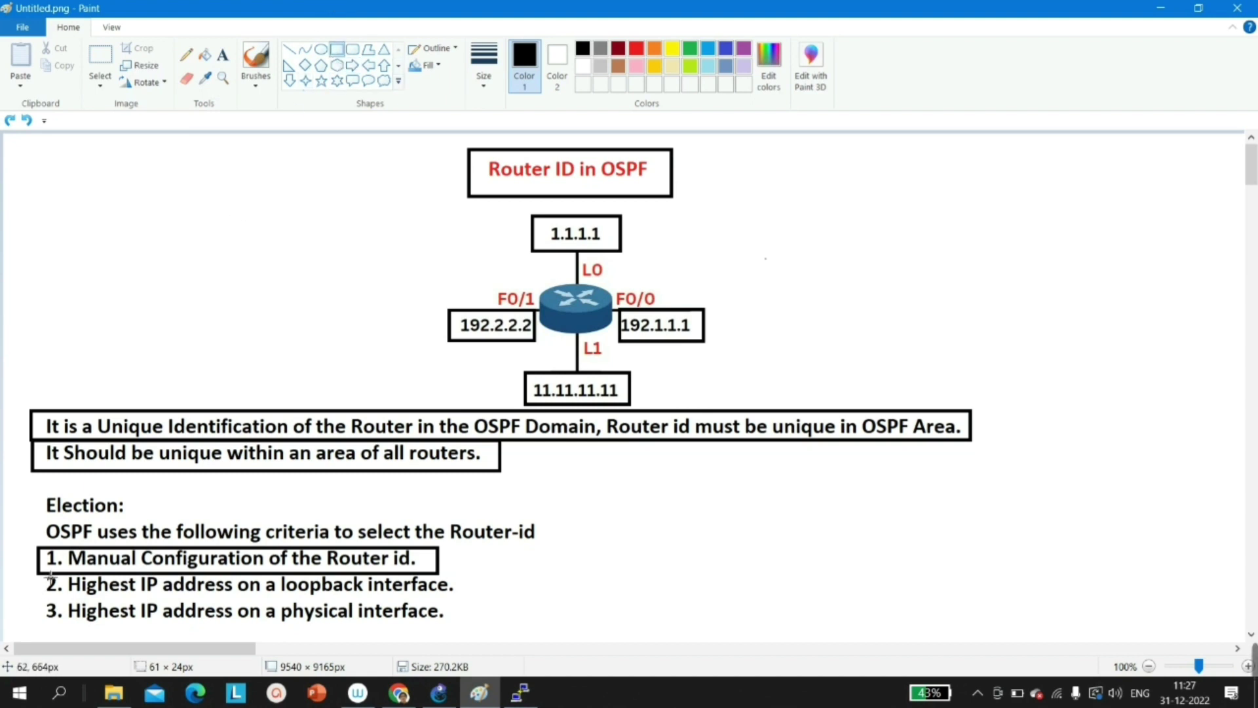
left_click_drag(38, 569, 465, 601)
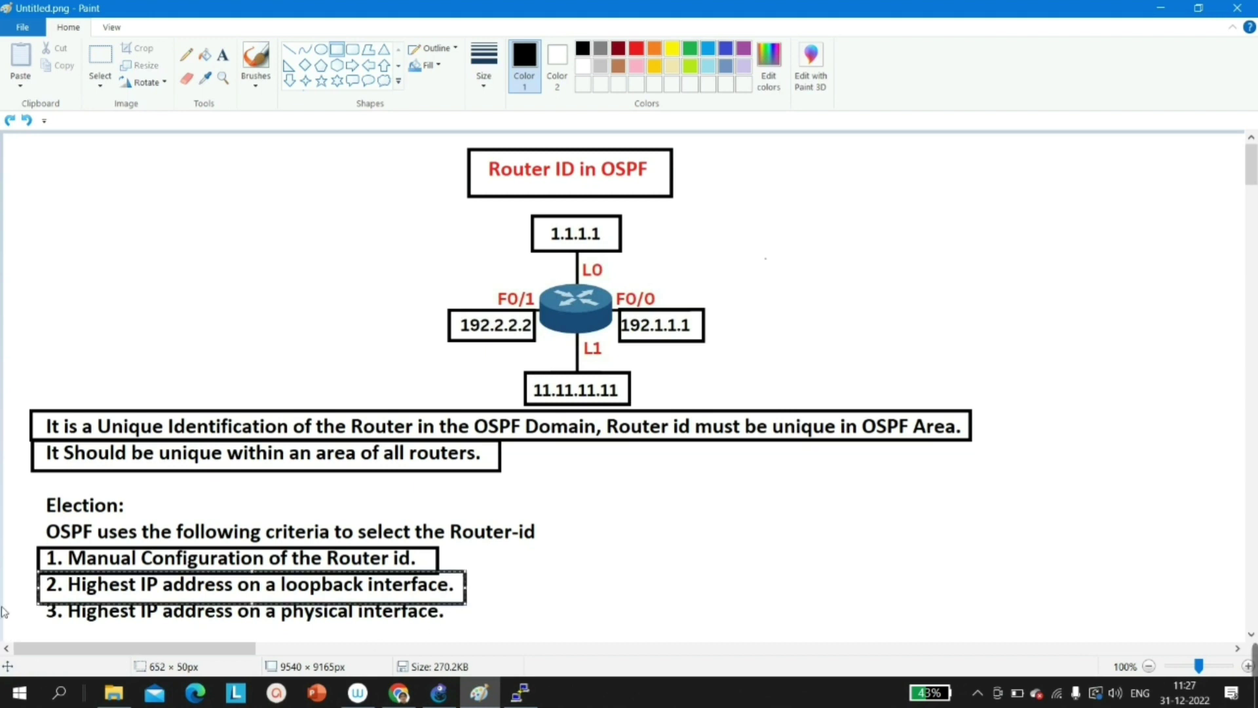
left_click(40, 608)
left_click_drag(40, 608, 473, 638)
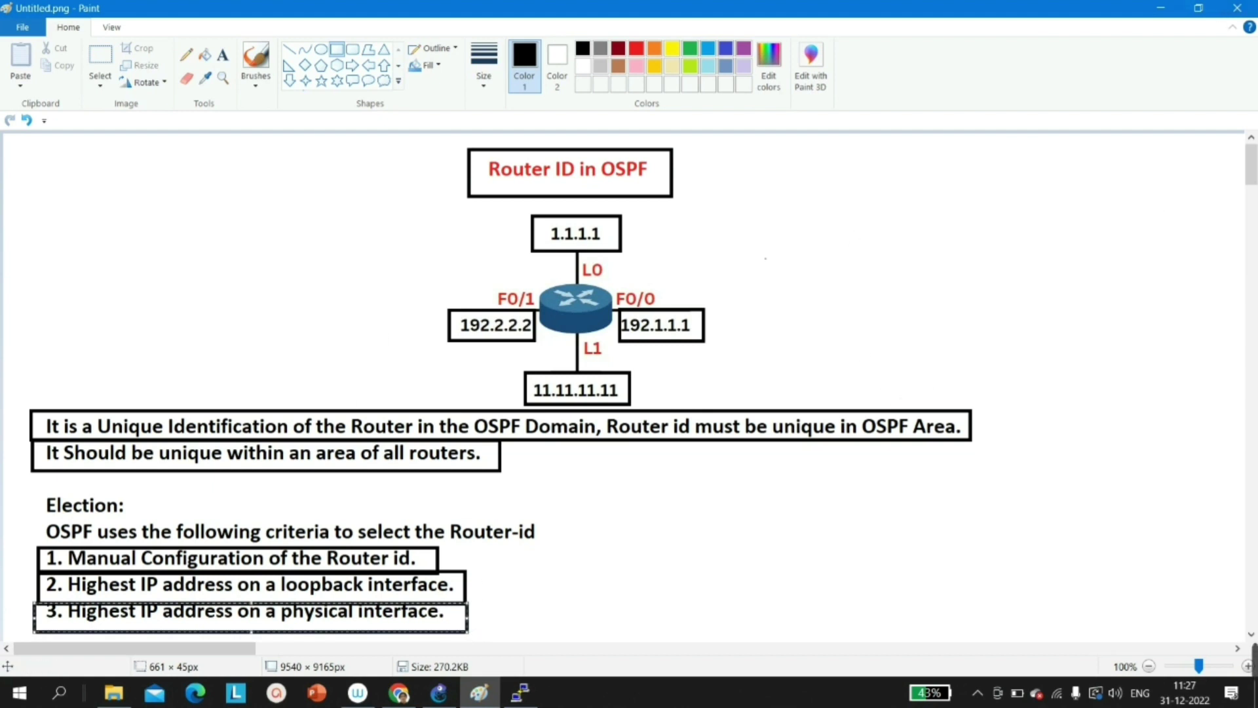
- Switch to router R1's console from GNS3 and list its assigned interfaces with "show ip int br | ex un"
left_click(438, 693)
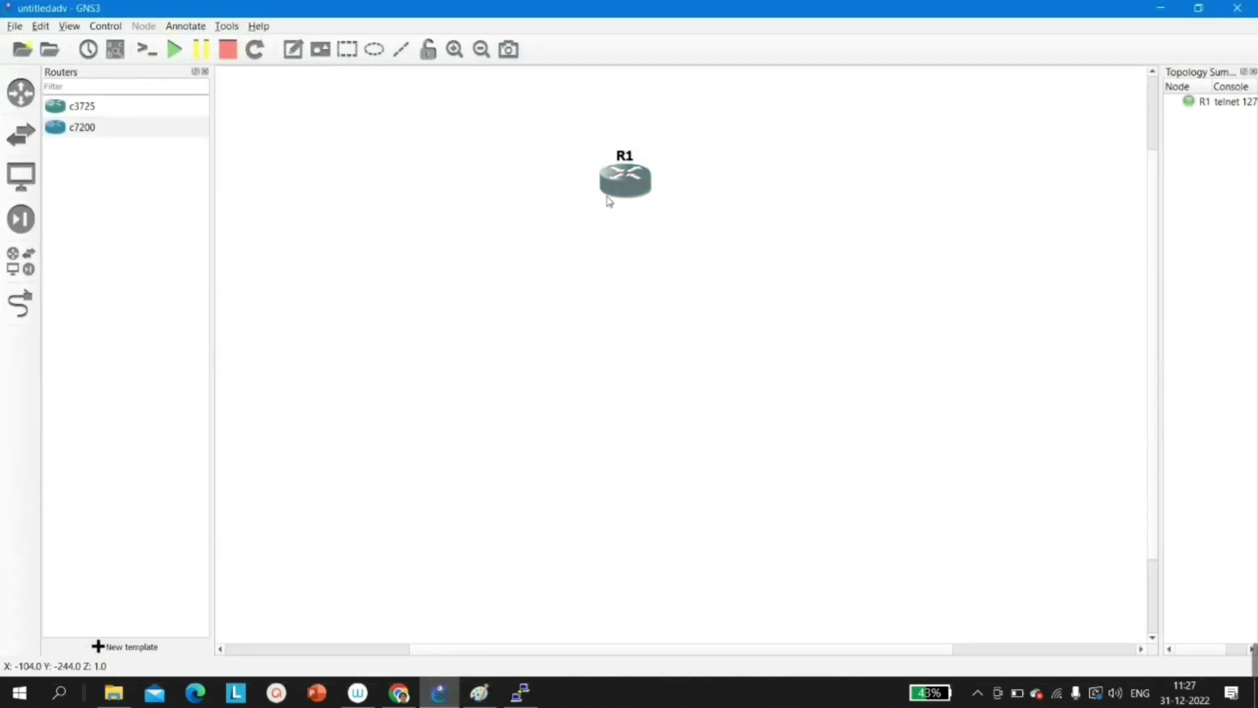
left_click(525, 693)
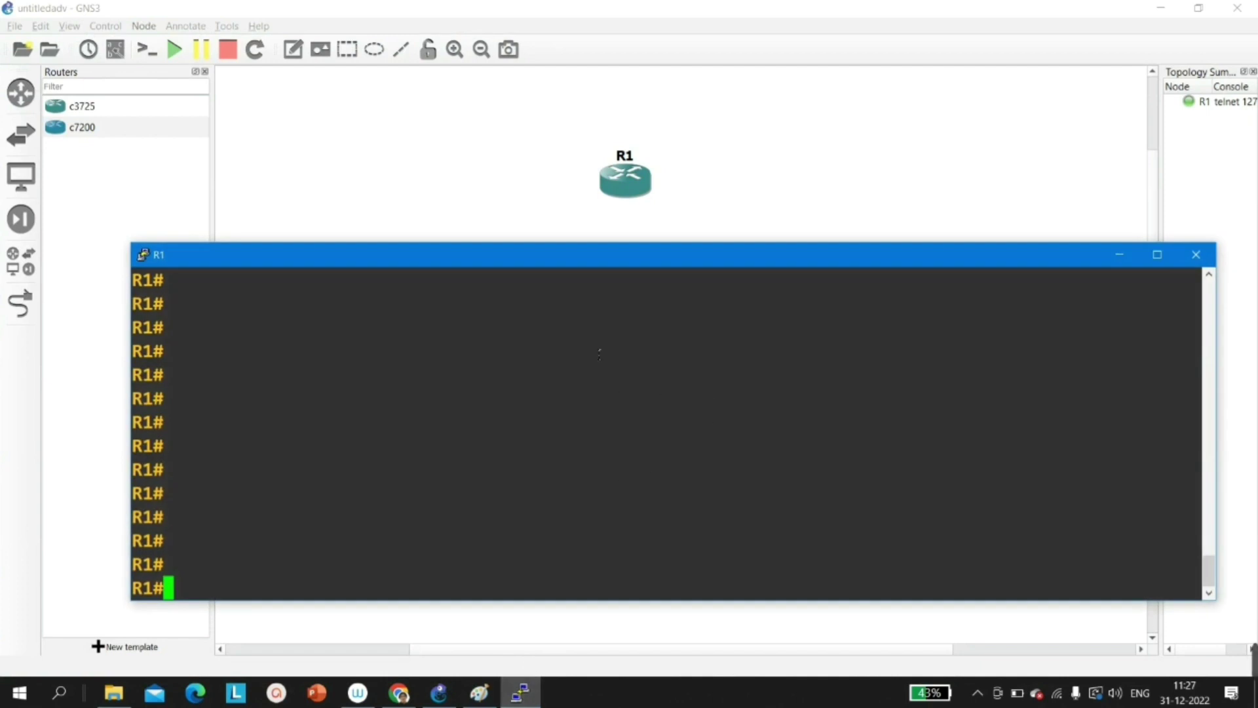
type("sh")
key("Tab")
type("ip")
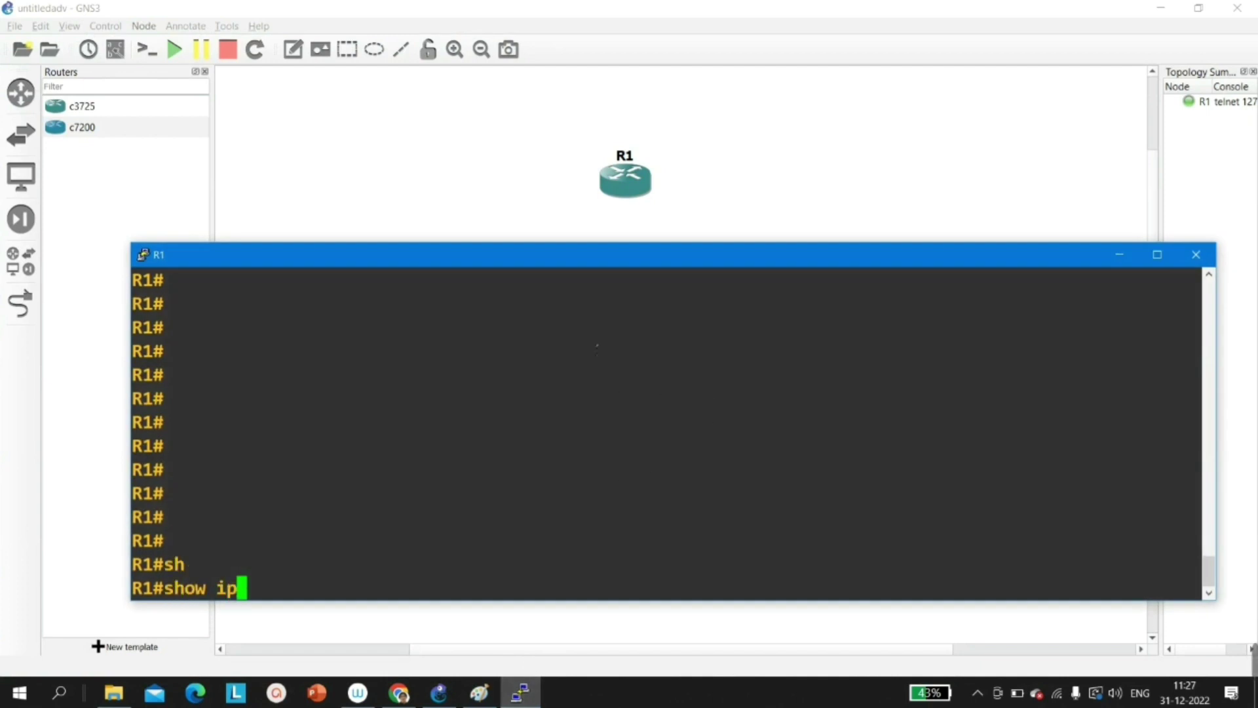
type(" int br | ex un")
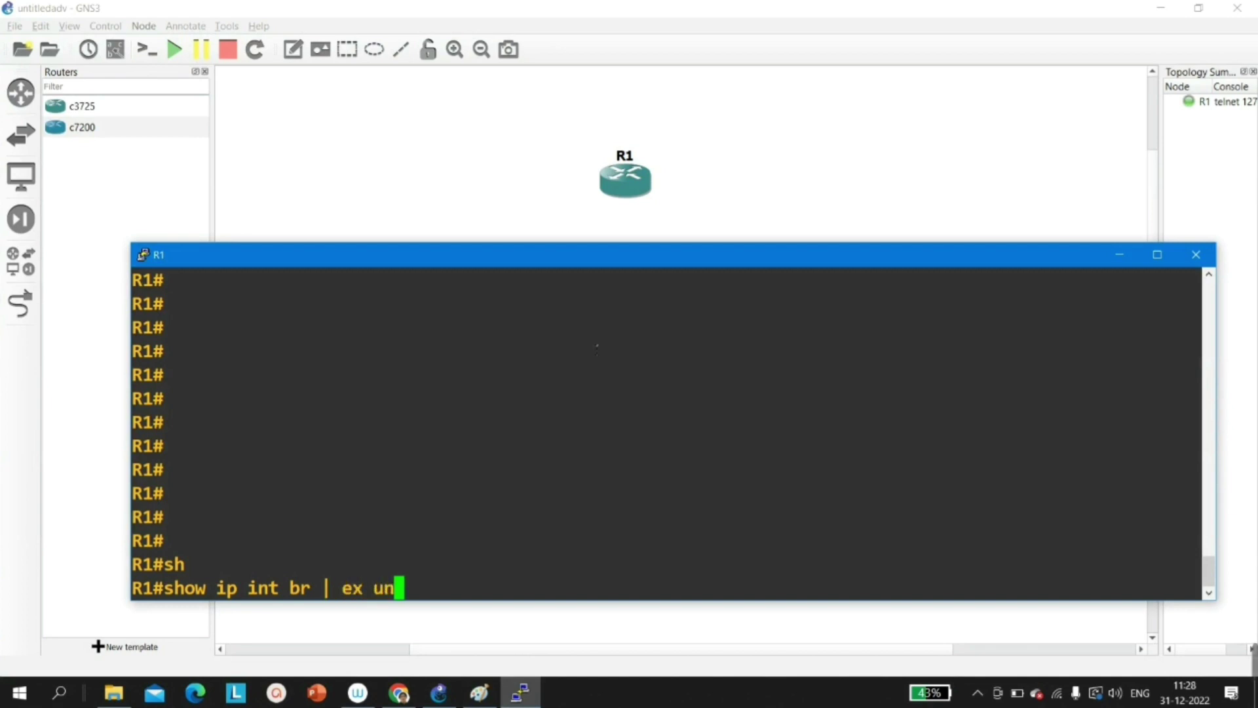
key("Return")
key("Return")
- Enter global configuration mode on R1, accepting the default terminal source
type("conf")
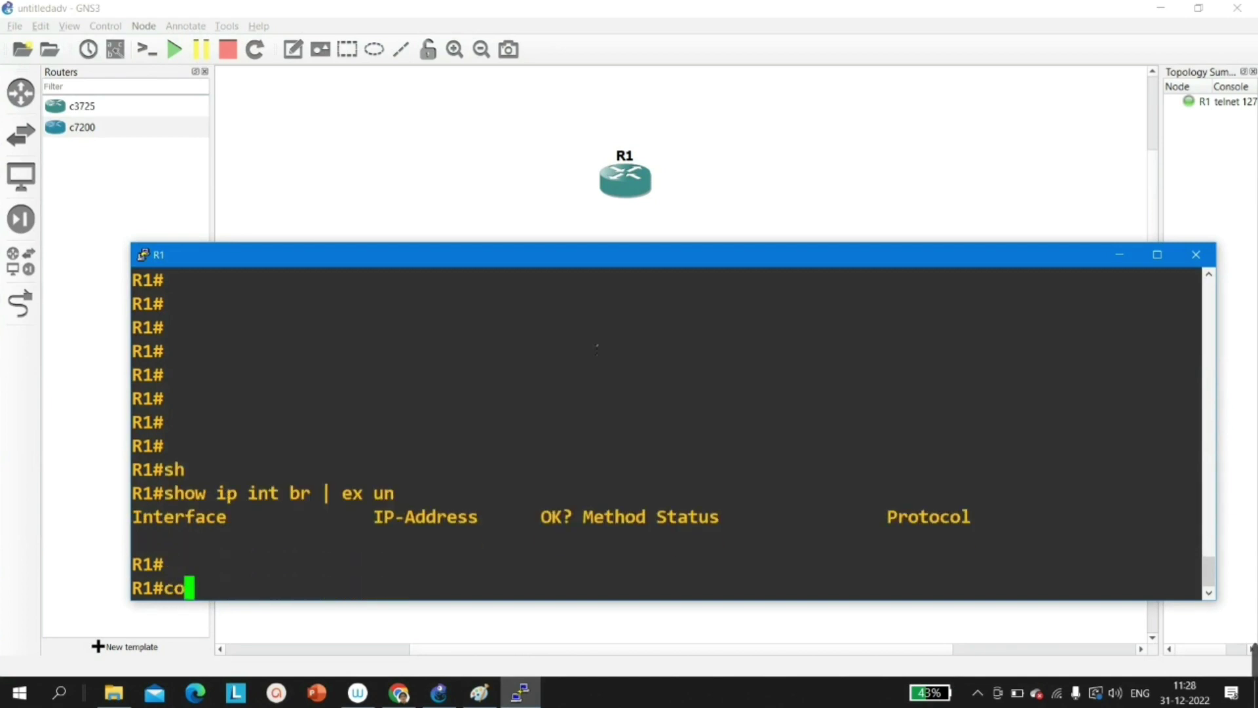
key("Tab")
key("Return")
key("Return")
key("Return")
key("Return")
key("Return")
- Assign IP address 1.1.1.1 with mask 255.255.255.0 to interface l0 and return to global configuration mode
type("int l0")
key("Return")
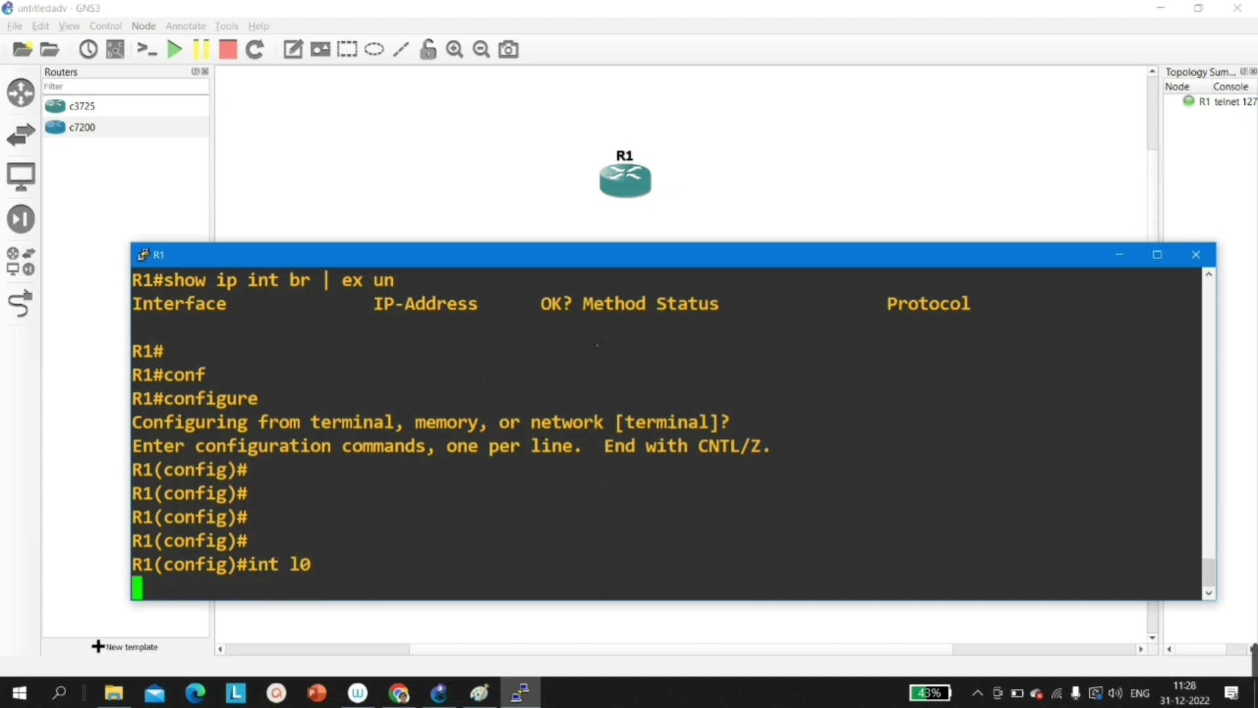
type("ip add")
key("Tab")
type("1.1.1.1 255.")
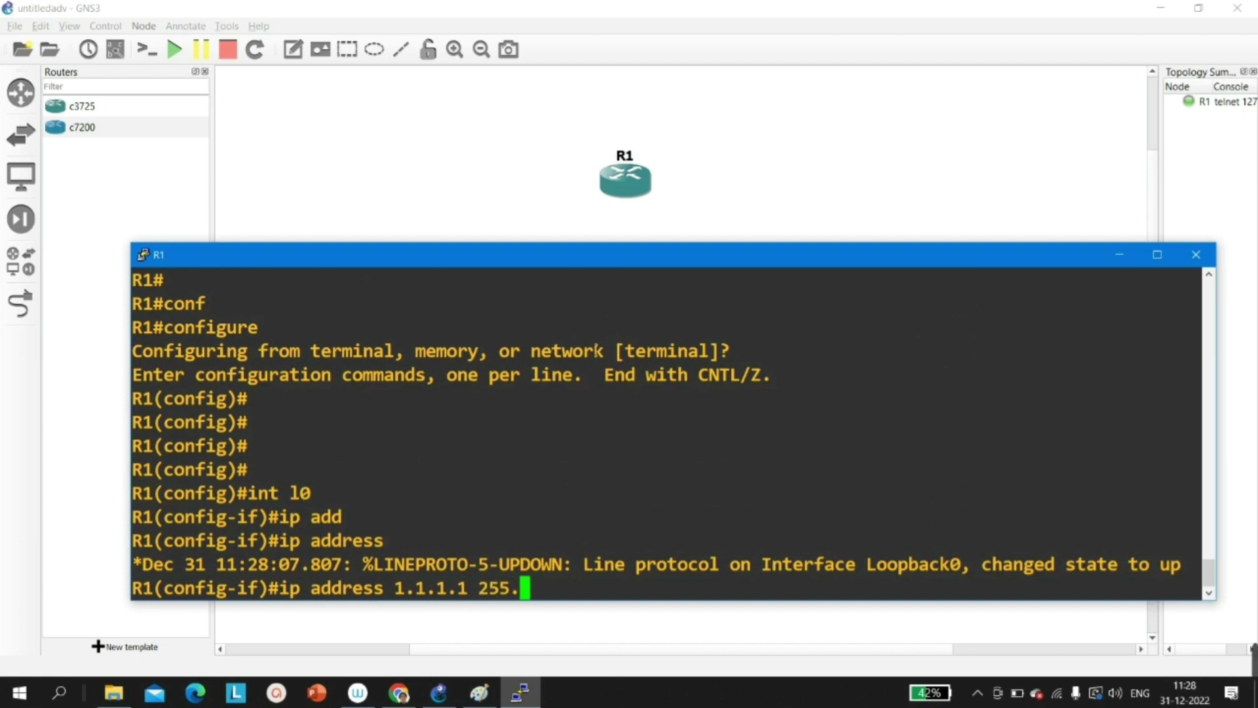
type("255.255.0")
key("Return")
key("Return")
key("Return")
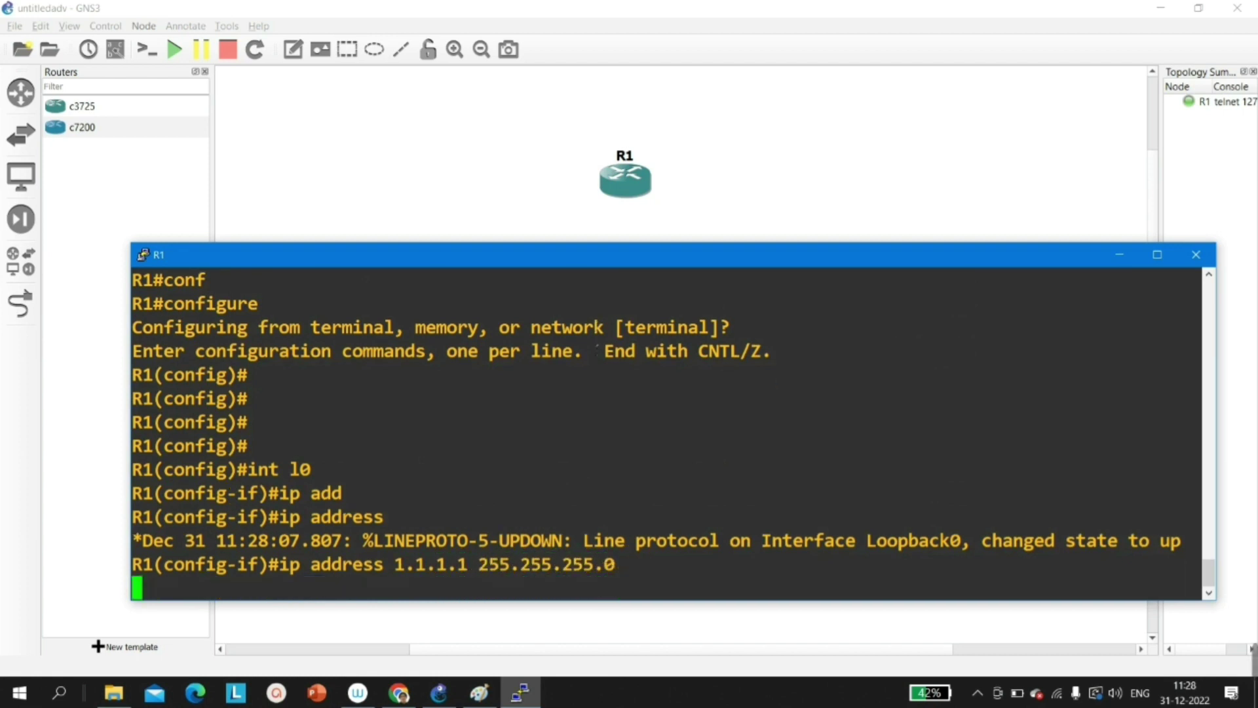
type("ex")
key("Return")
key("Return")
key("Return")
- Assign IP address 11.11.11.11 with mask 255.255.255.0 to interface l1 and return to global configuration mode
type("i")
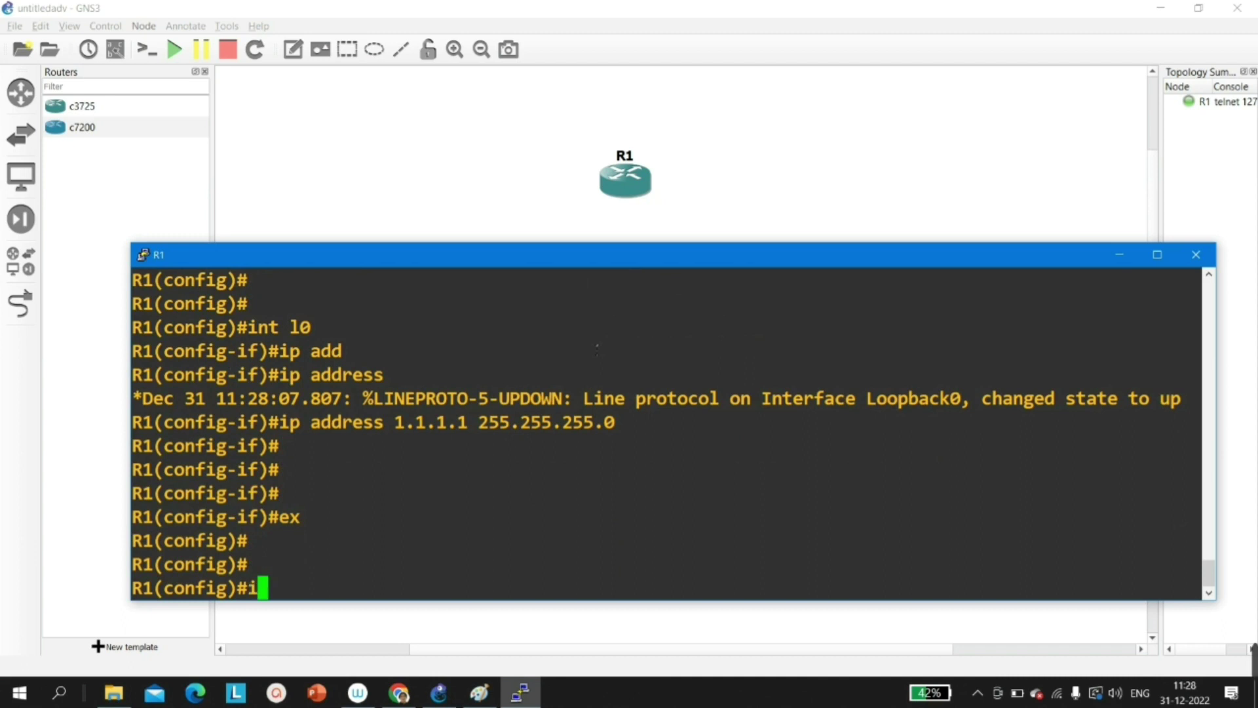
type("nt l1")
key("Return")
type("ip add")
key("Tab")
type("11.111.")
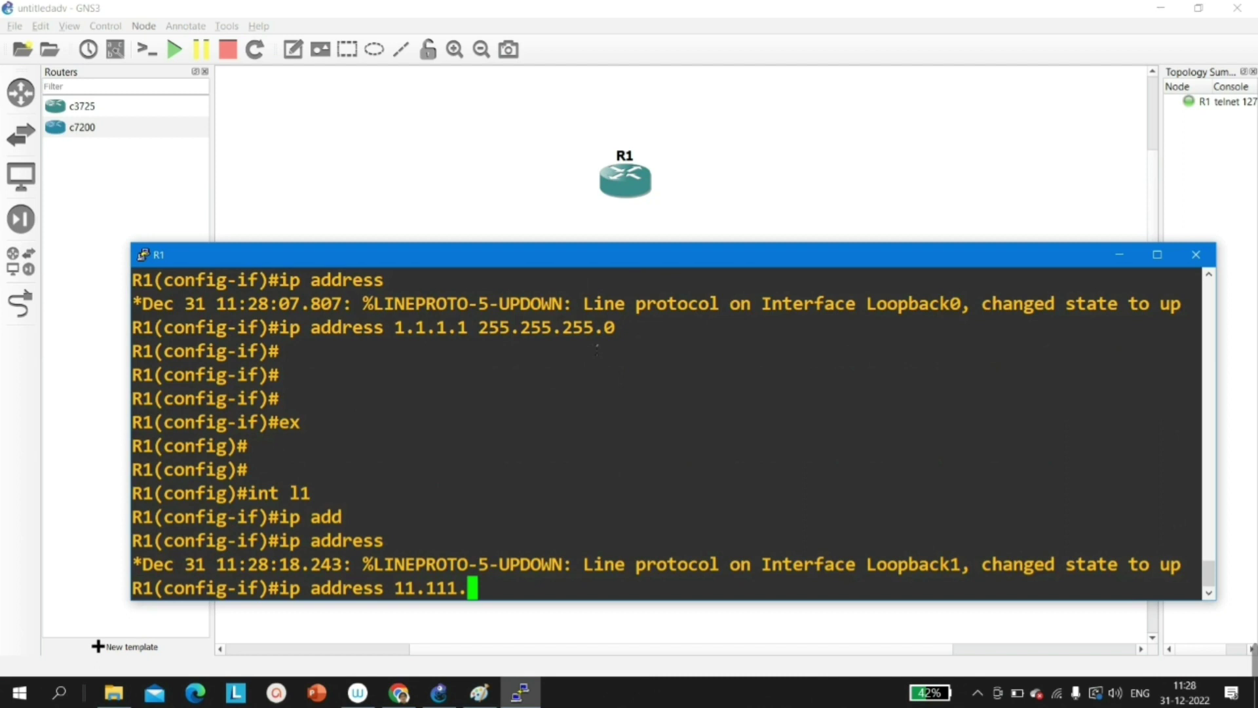
key("BackSpace")
key("BackSpace")
type(".11.11 255.255.255.0")
key("Return")
key("Return")
type("ex")
key("Return")
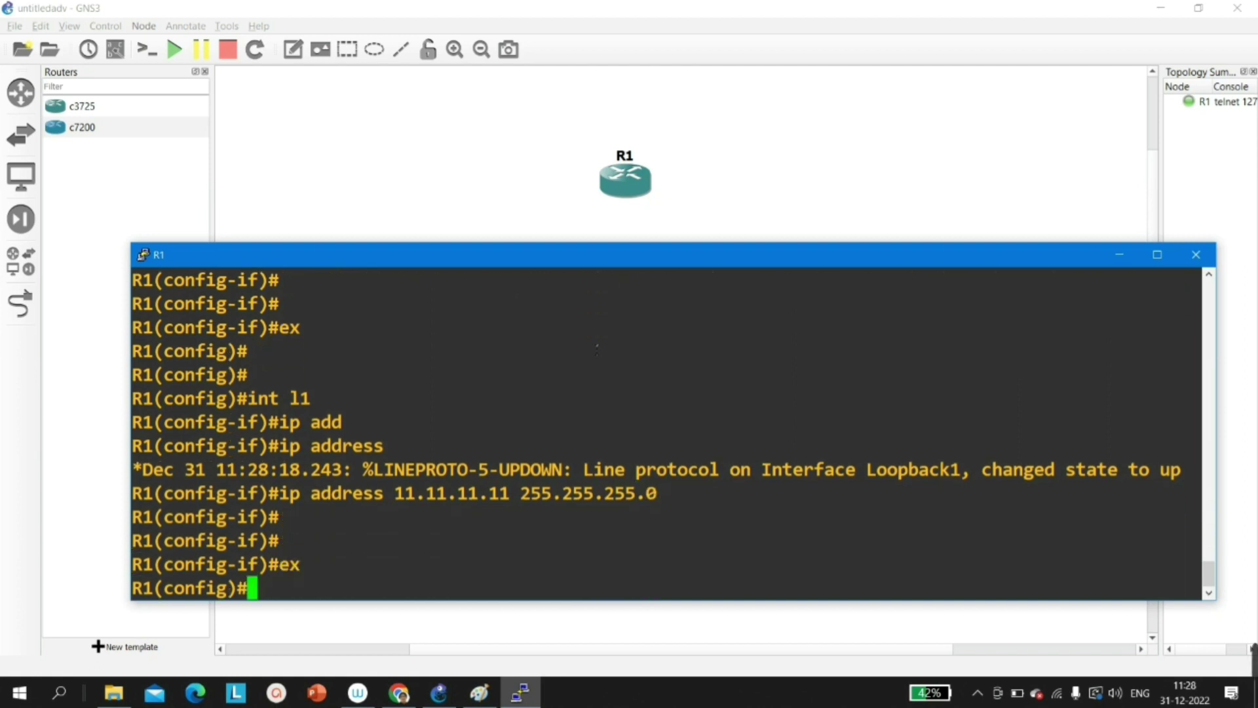
key("Return")
key("Return")
key("Return")
- Enter interface f0/0 and enable it with no shutdown
type("int f0/0")
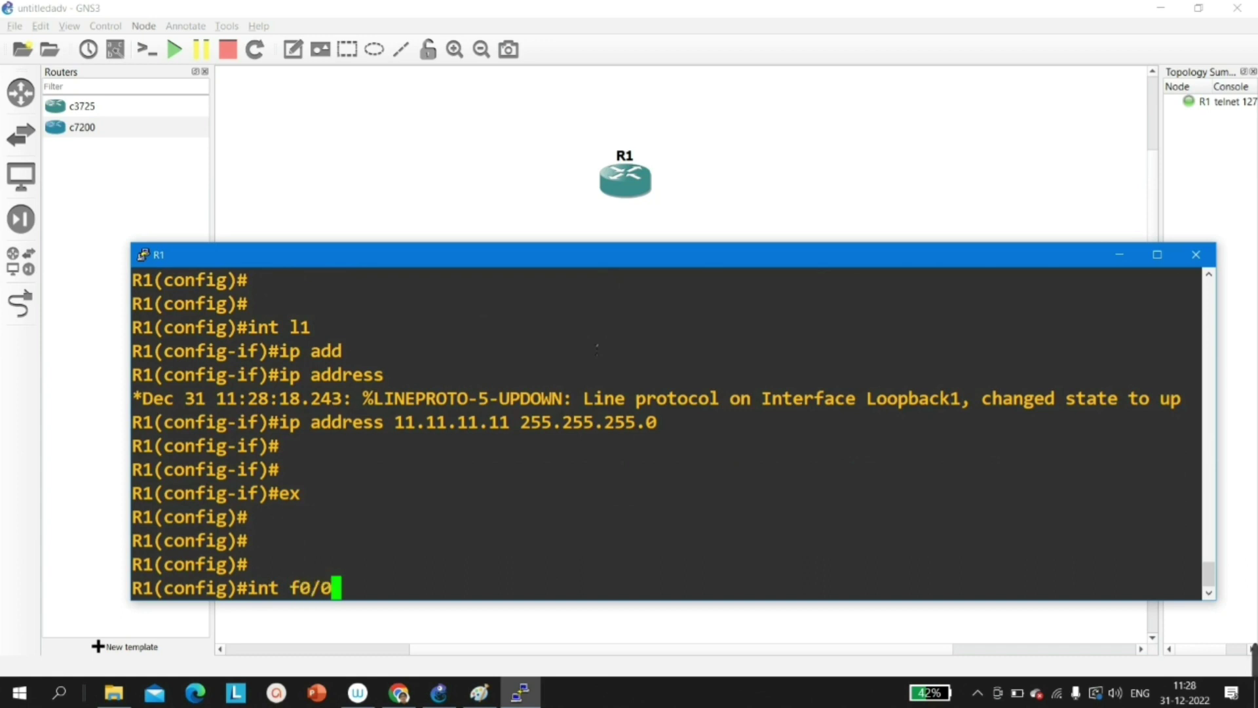
key("Return")
type("no sh")
key("Tab")
key("Return")
key("Return")
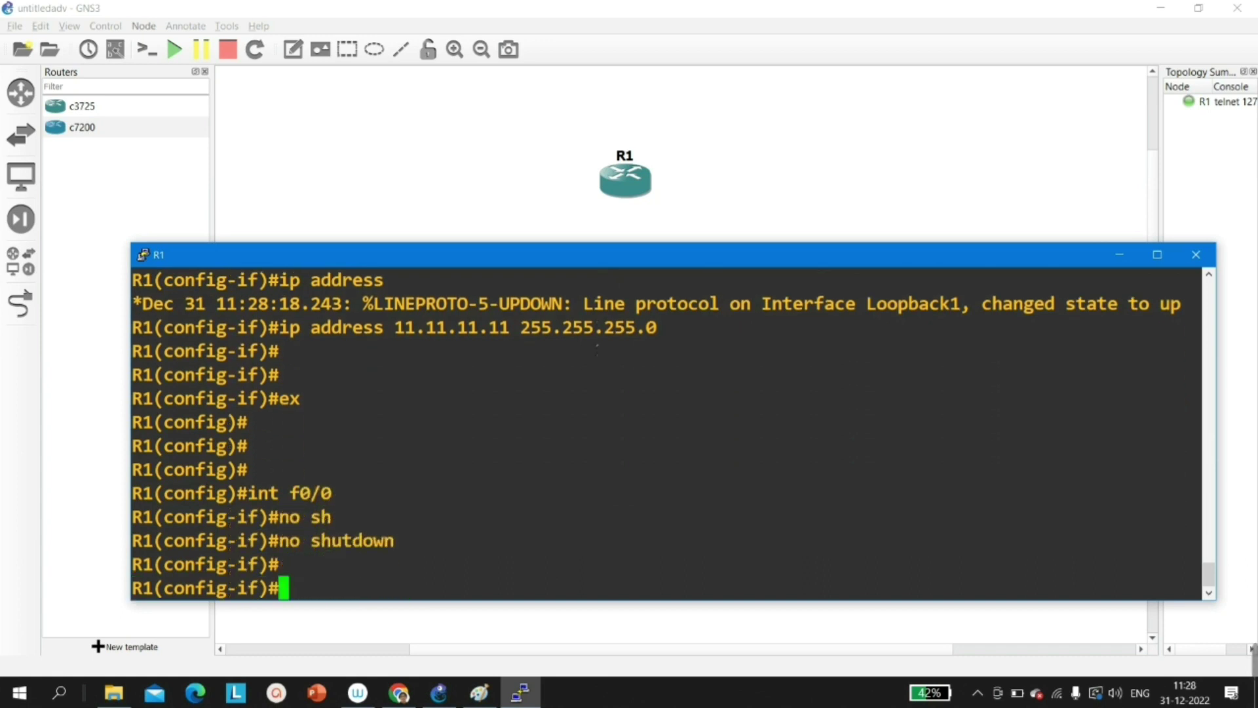
- Assign IP address 192.1.1.1 with mask 255.255.255.0 to f0/0 and leave the interface configuration
type("ip add")
key("Tab")
type("192.1.1.1 255.255.255.0")
key("Return")
type("ex")
key("Return")
- Try to enter interface f0/1 and enable it with no shutdown
type("int f0/1")
key("Return")
type("no sh")
key("Tab")
key("Return")
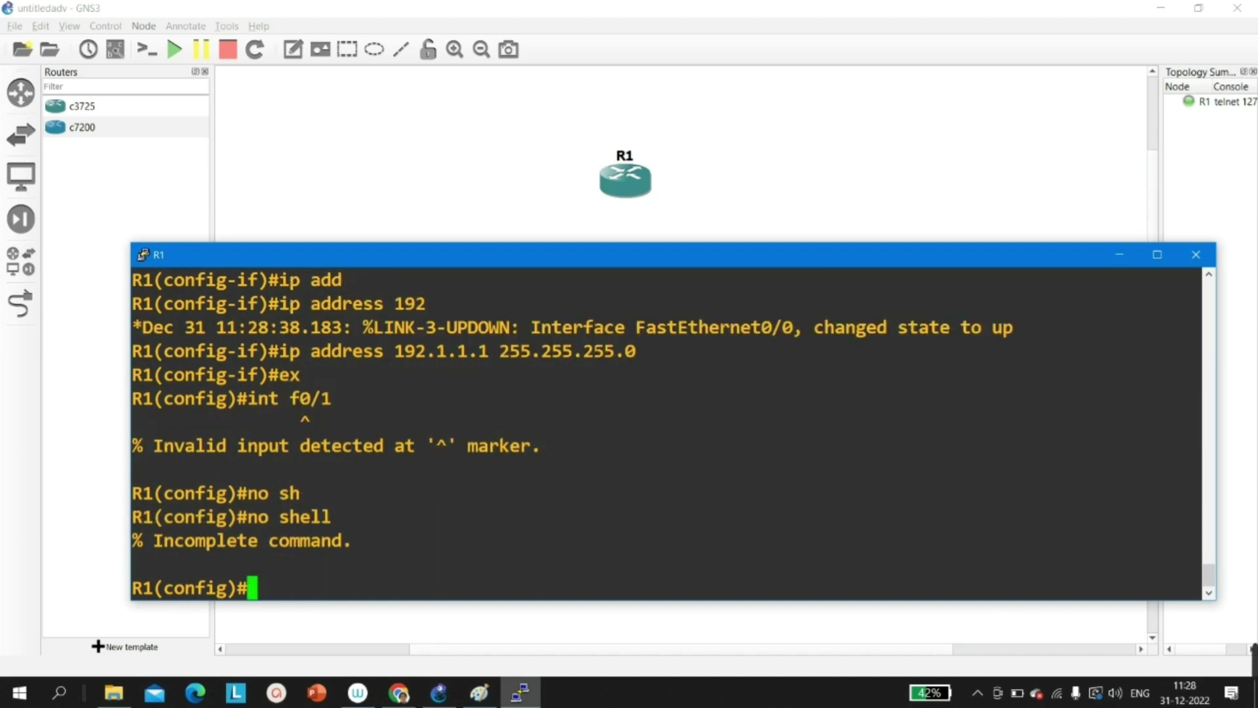
- Enter interface f1/0 and enable it with no shutdown
key("Up")
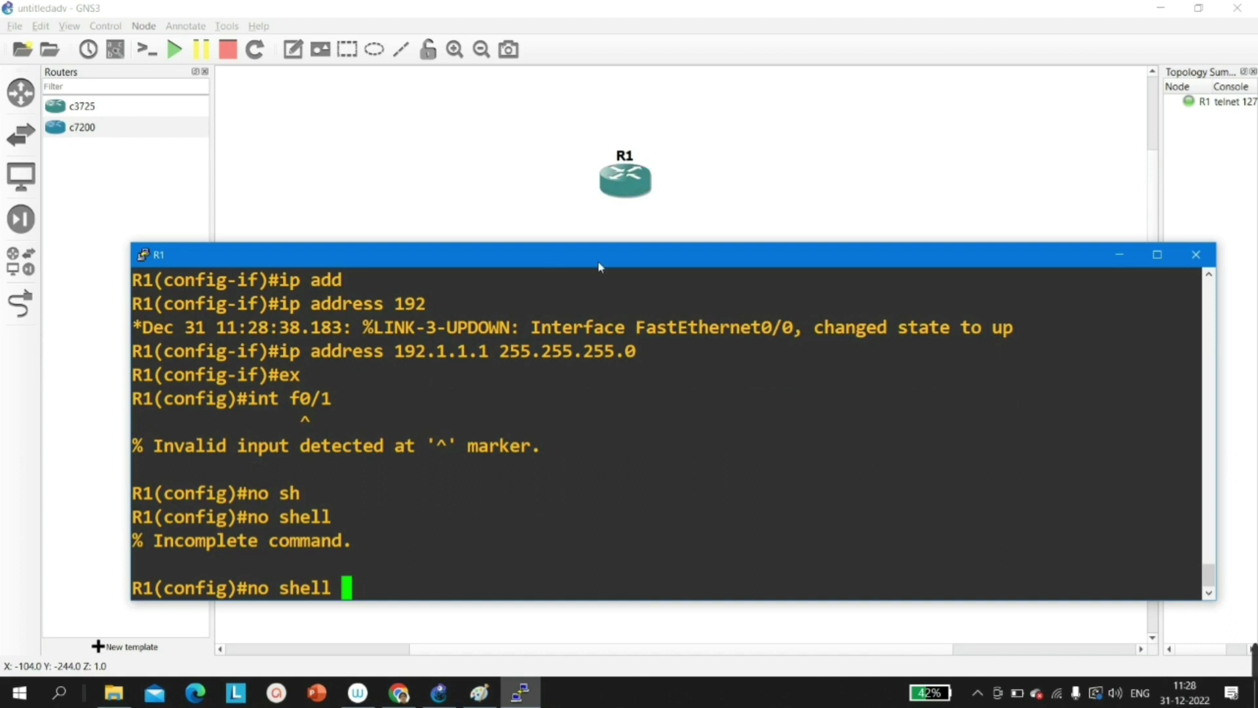
key("BackSpace")
key("BackSpace")
key("BackSpace")
key("BackSpace")
key("BackSpace")
key("BackSpace")
key("BackSpace")
key("BackSpace")
key("BackSpace")
type("int f1/0")
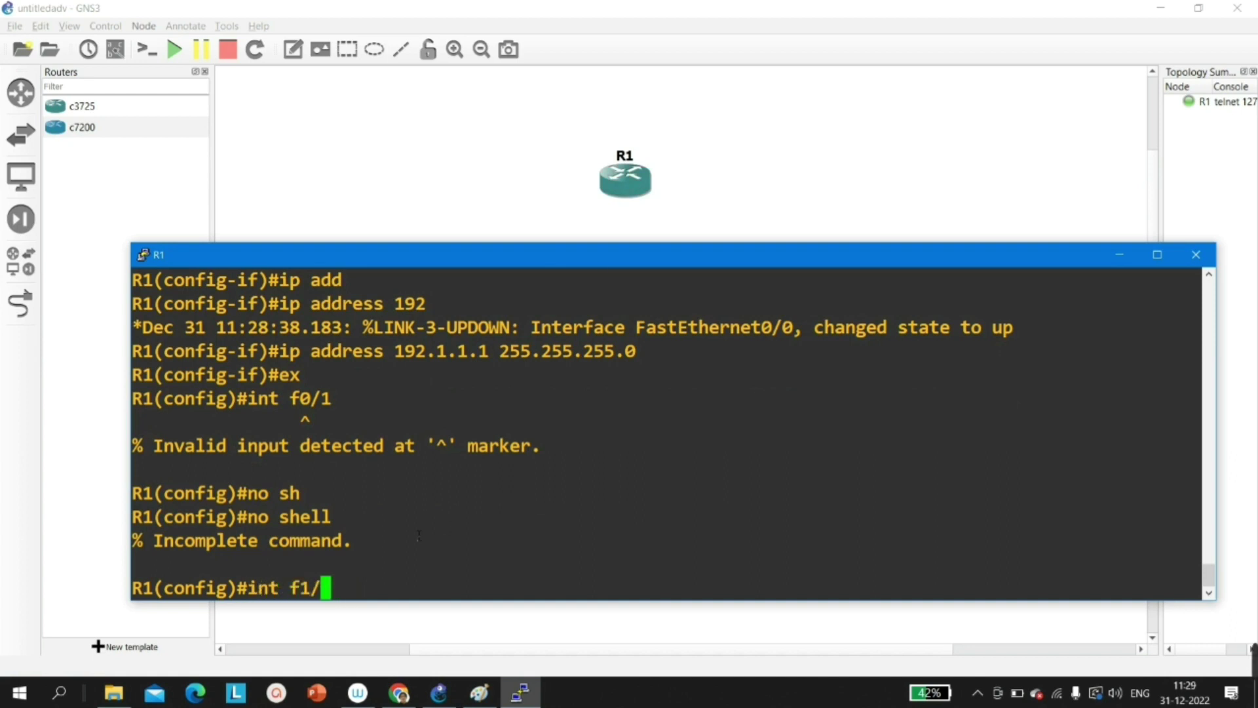
key("Return")
type("no sh")
key("Tab")
key("Return")
key("Return")
key("Return")
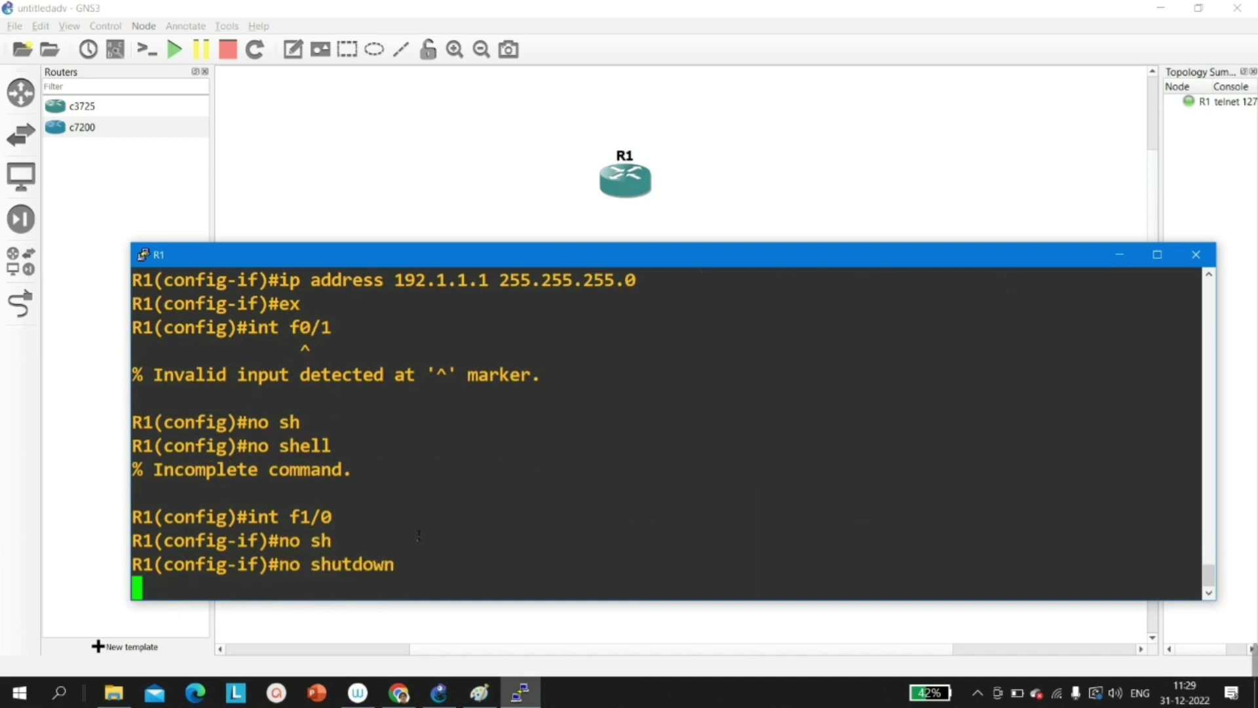
- Assign IP address 192.2.2.2 with mask 255.255.255.0 to f1/0 and return to global configuration mode
type("ip add")
key("Tab")
type("192.168.")
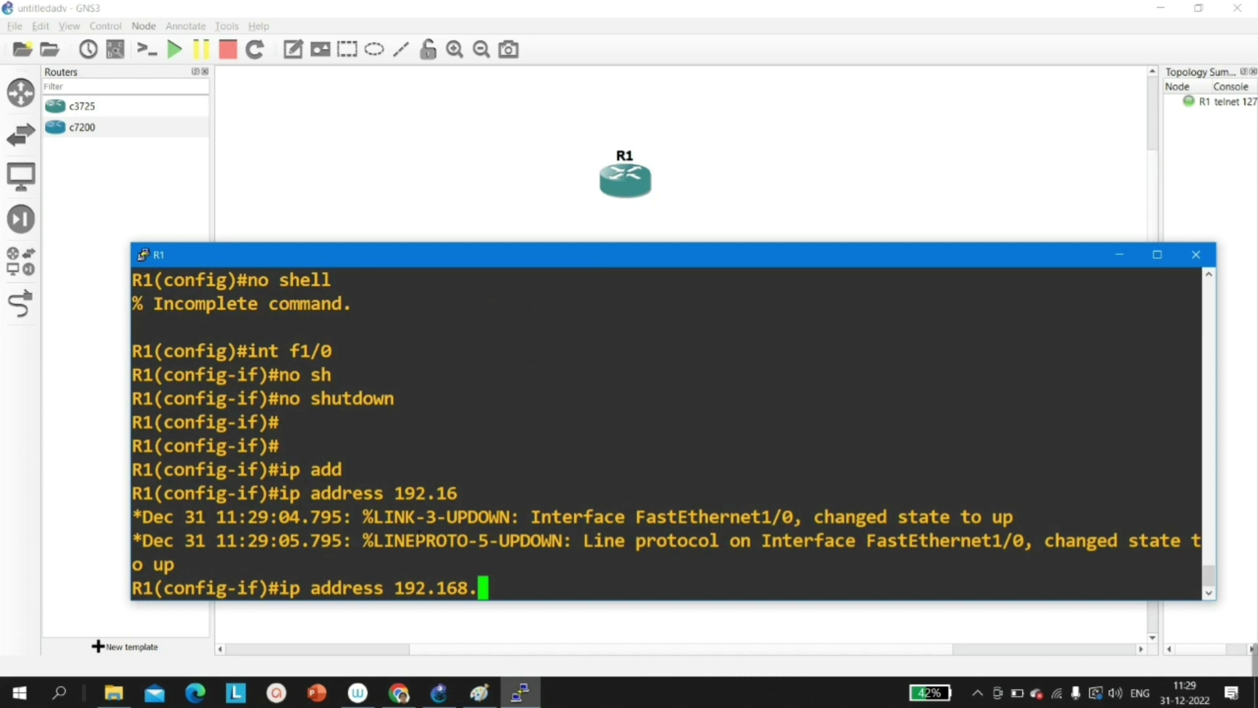
key("BackSpace")
key("BackSpace")
key("BackSpace")
key("BackSpace")
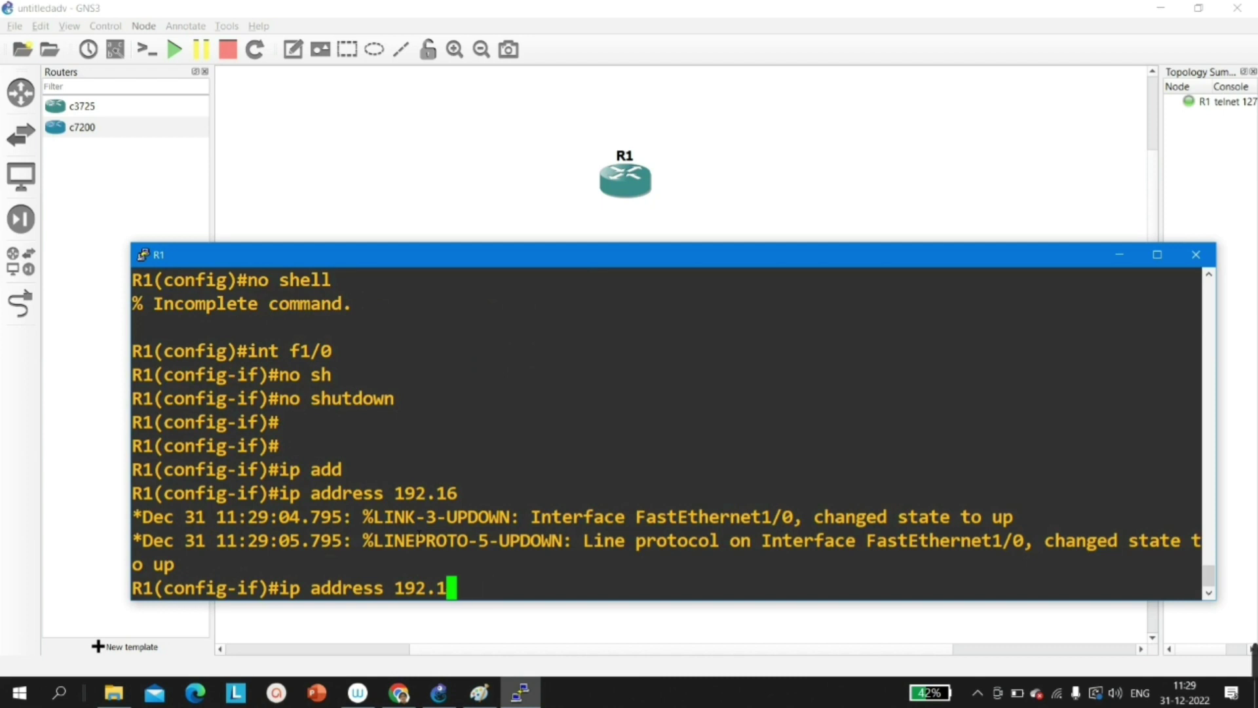
type("2.2.2 255.2")
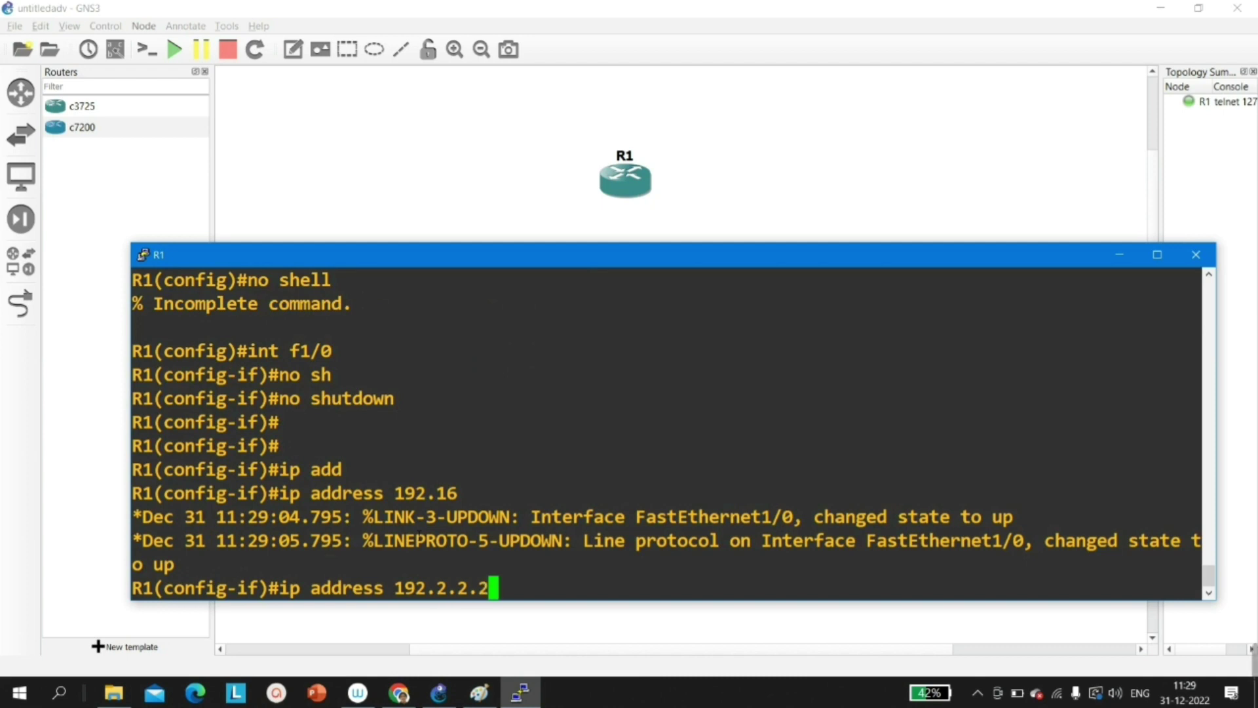
type("255.0")
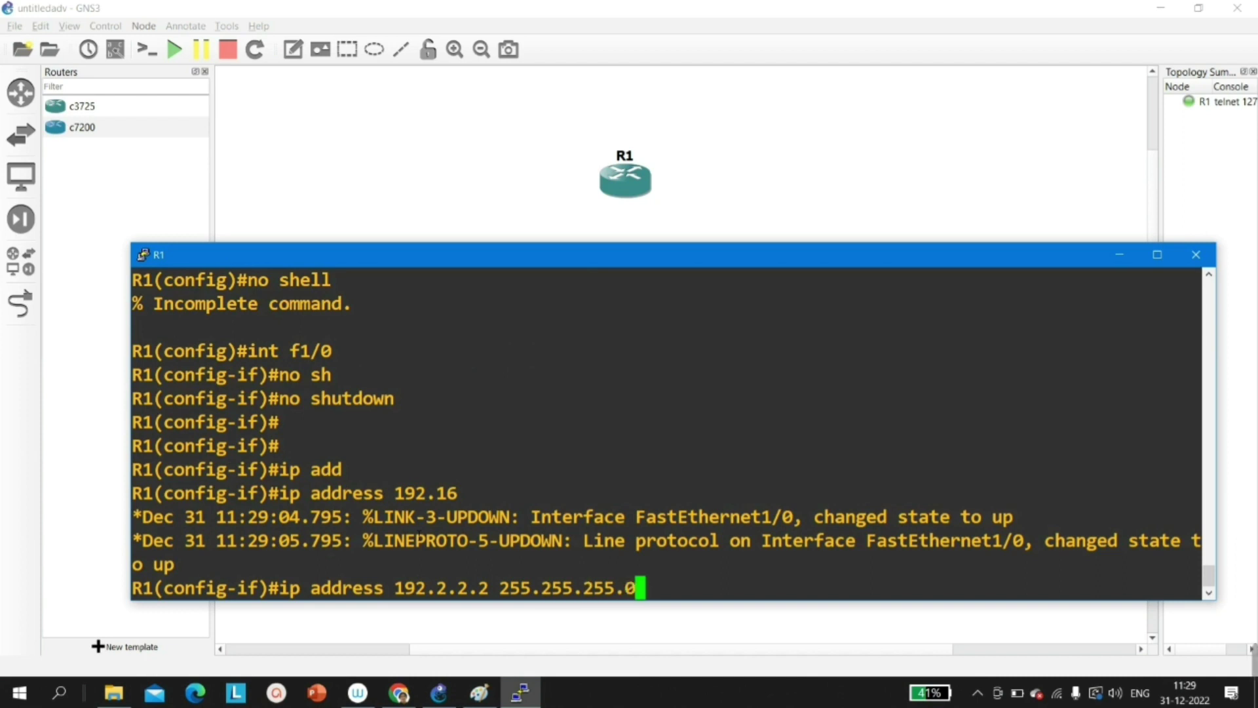
key("Return")
key("Return")
key("Return")
key("Return")
key("Return")
type("ex")
key("Return")
key("Return")
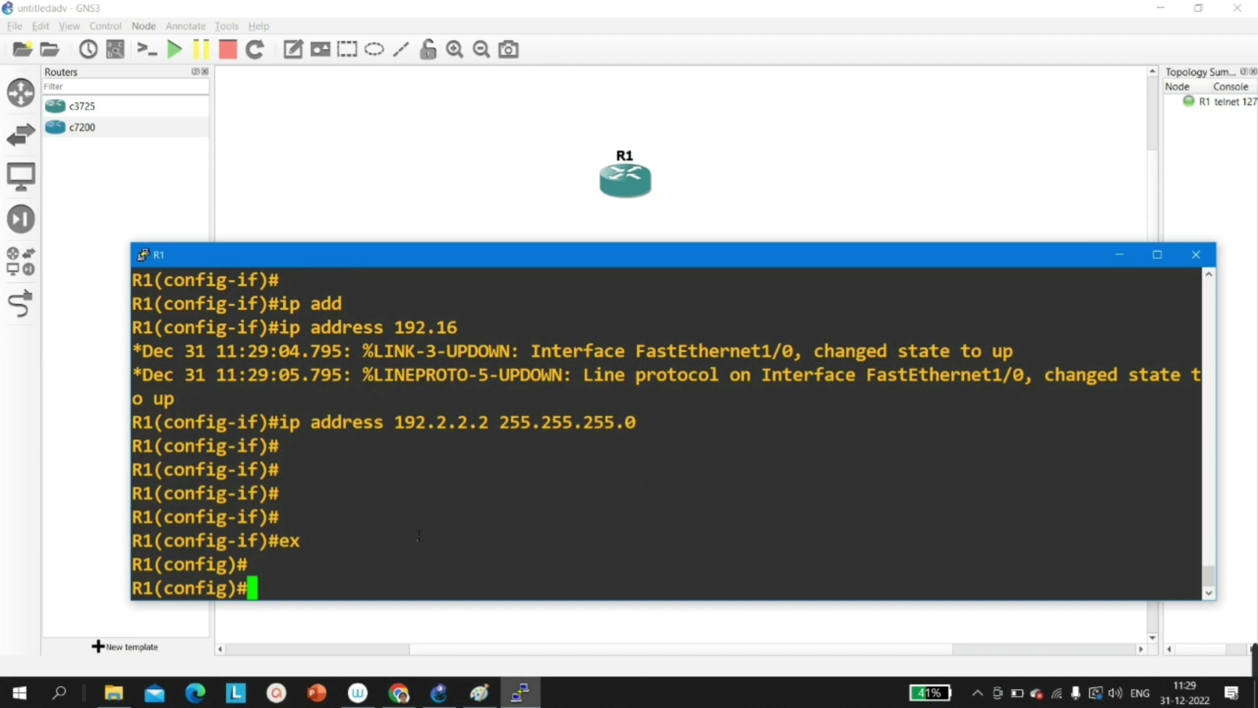
- Start OSPF routing process 1 on R1
key("Return")
key("Return")
key("Return")
key("Return")
key("Return")
type("rop")
key("Tab")
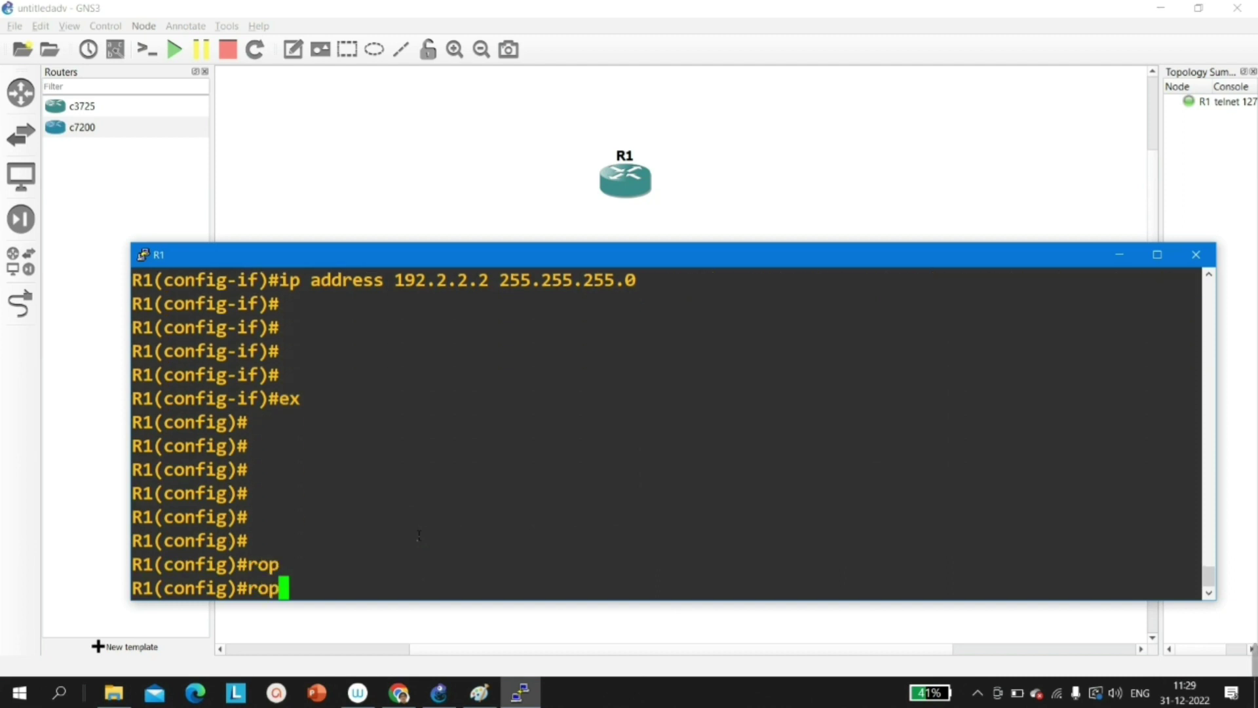
key("BackSpace")
key("Tab")
type("uter os")
key("Tab")
type("1")
key("Return")
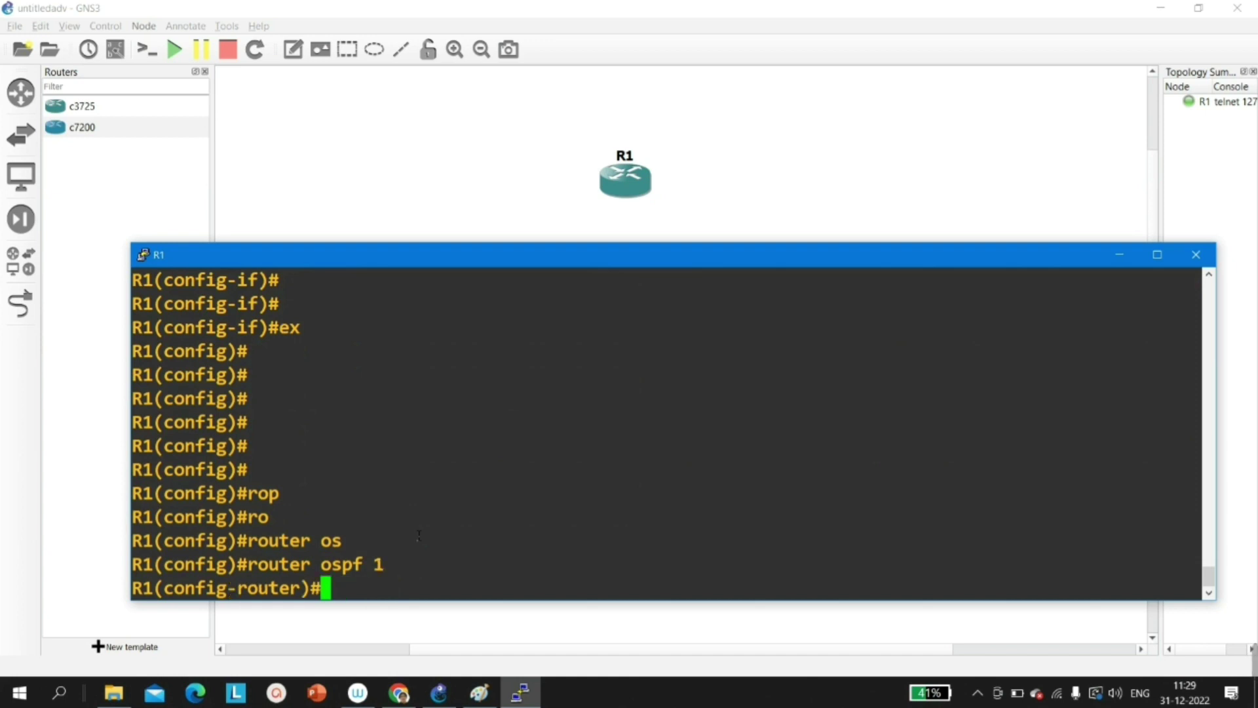
- Set the OSPF router-id manually to 10.10.10.10 and return to privileged EXEC mode
type("ro")
key("Tab")
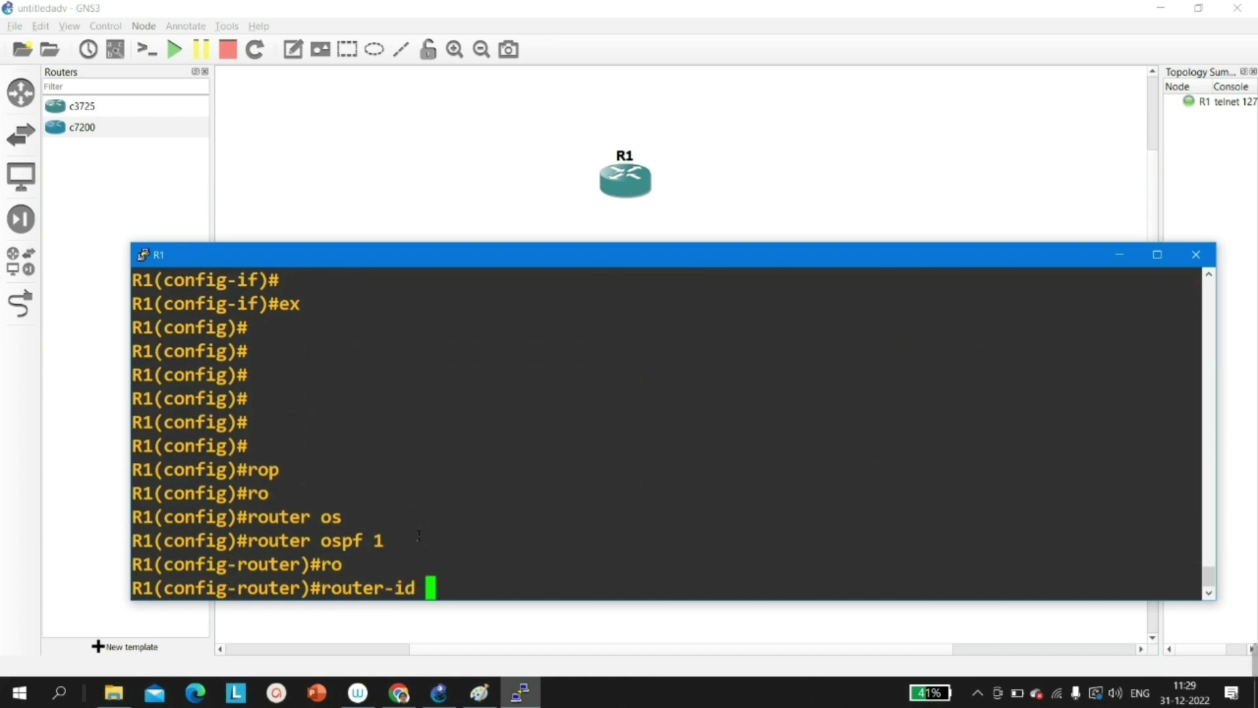
type("10.")
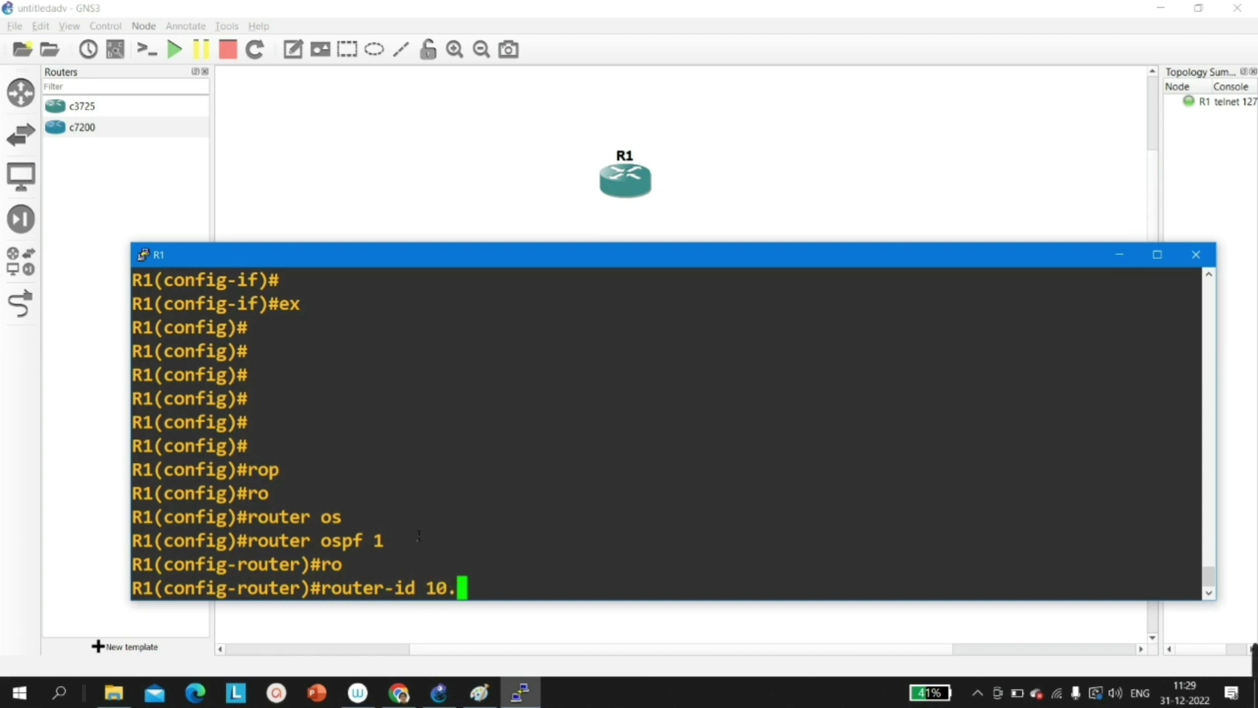
type("10.10.10")
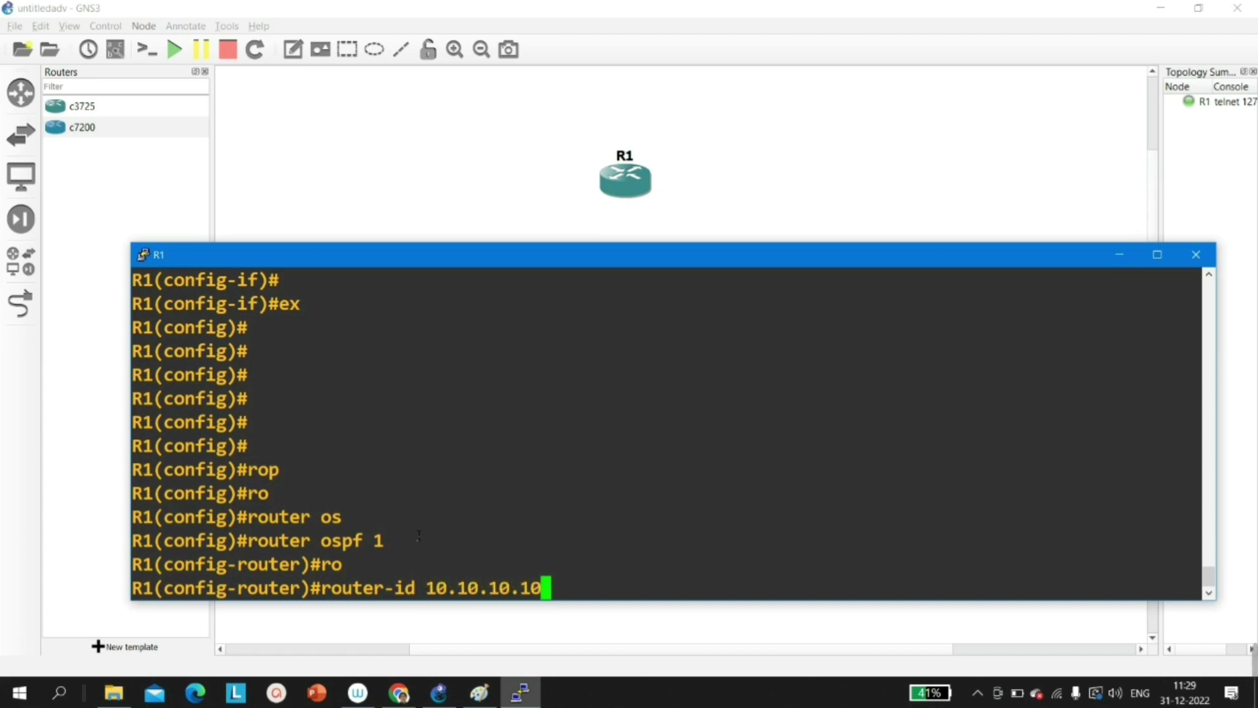
key("Return")
key("Return")
key("Return")
key("ctrl+z")
key("Return")
key("Return")
key("Return")
key("Return")
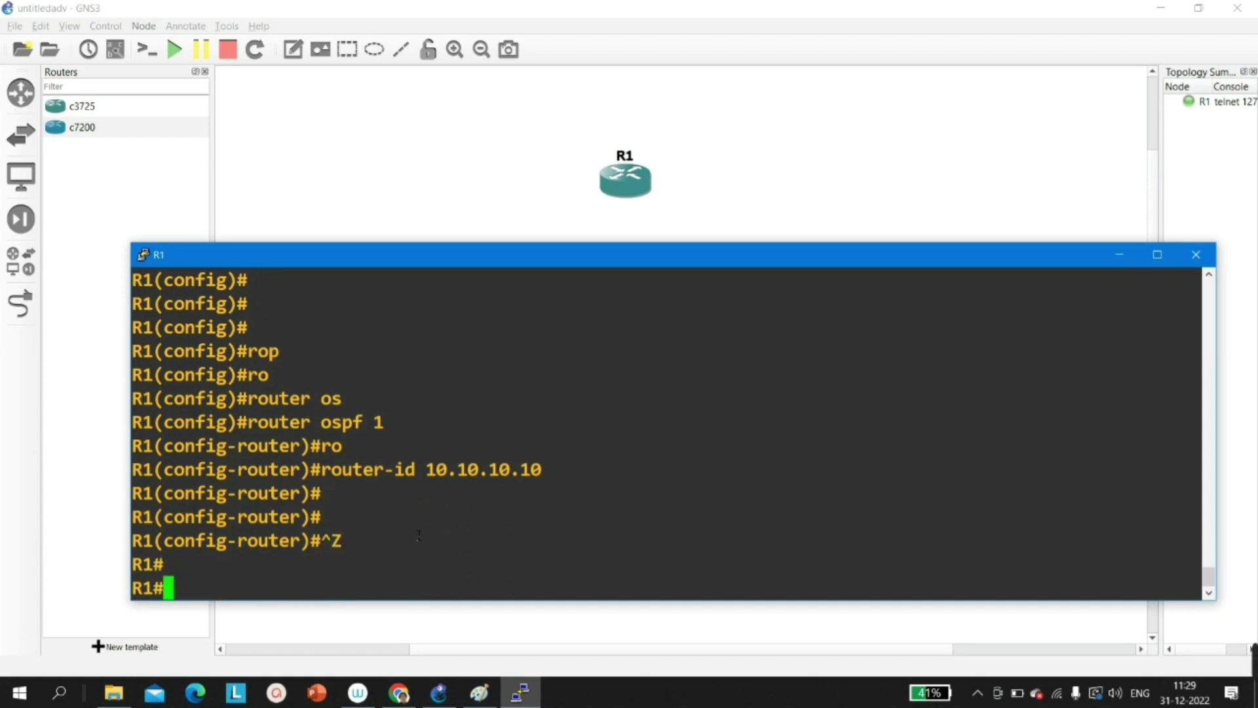
- Run show ip protocols filtered to the section Router ID and mark the router ID in the output
type("sh")
key("Tab")
type("ip pro")
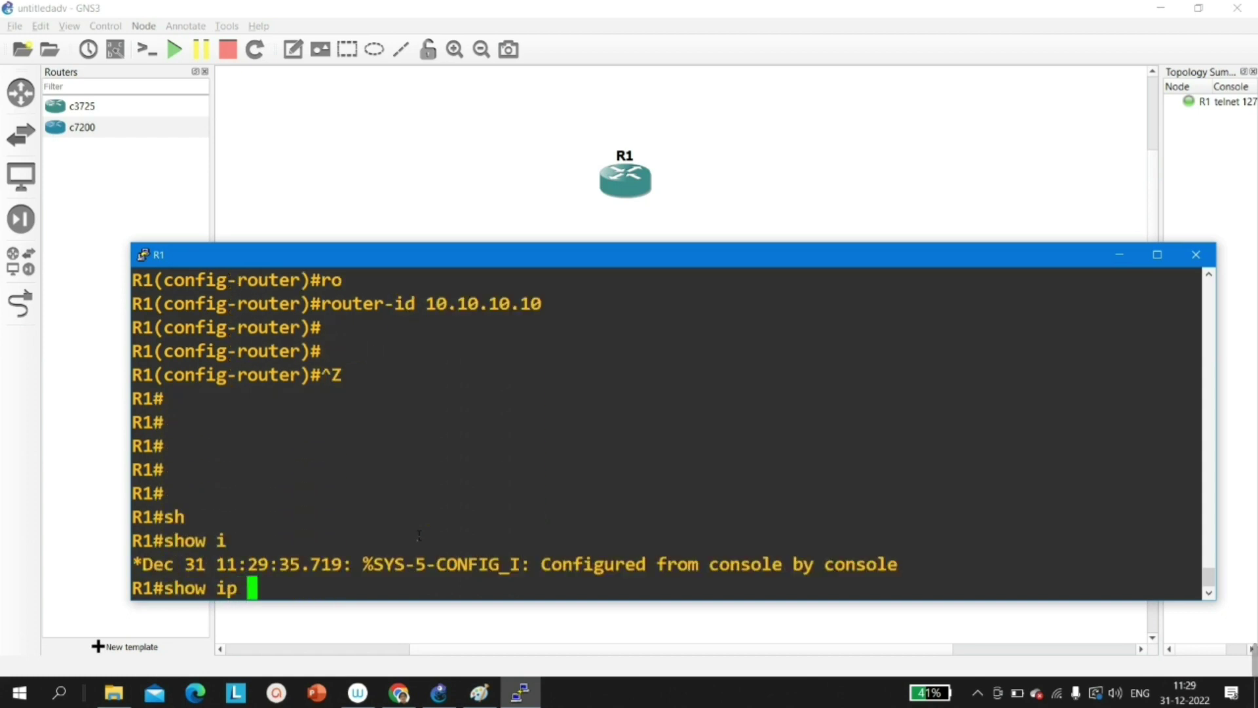
key("Tab")
type("| ")
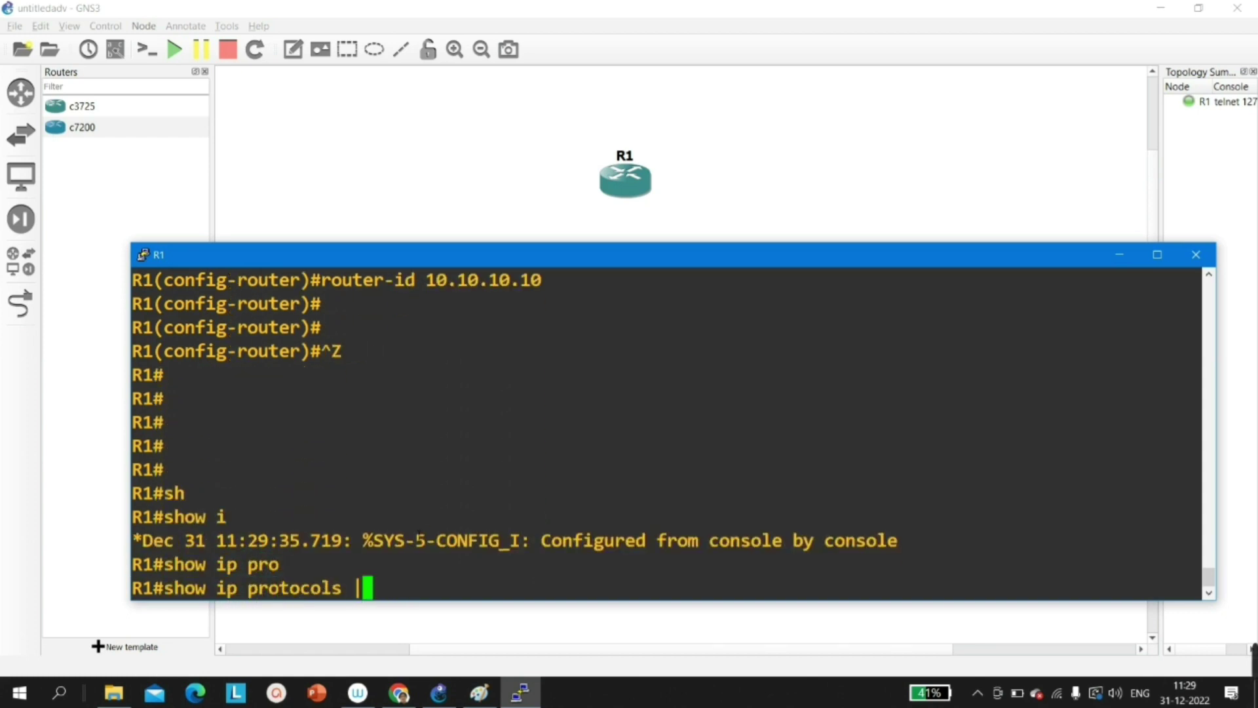
type("sec")
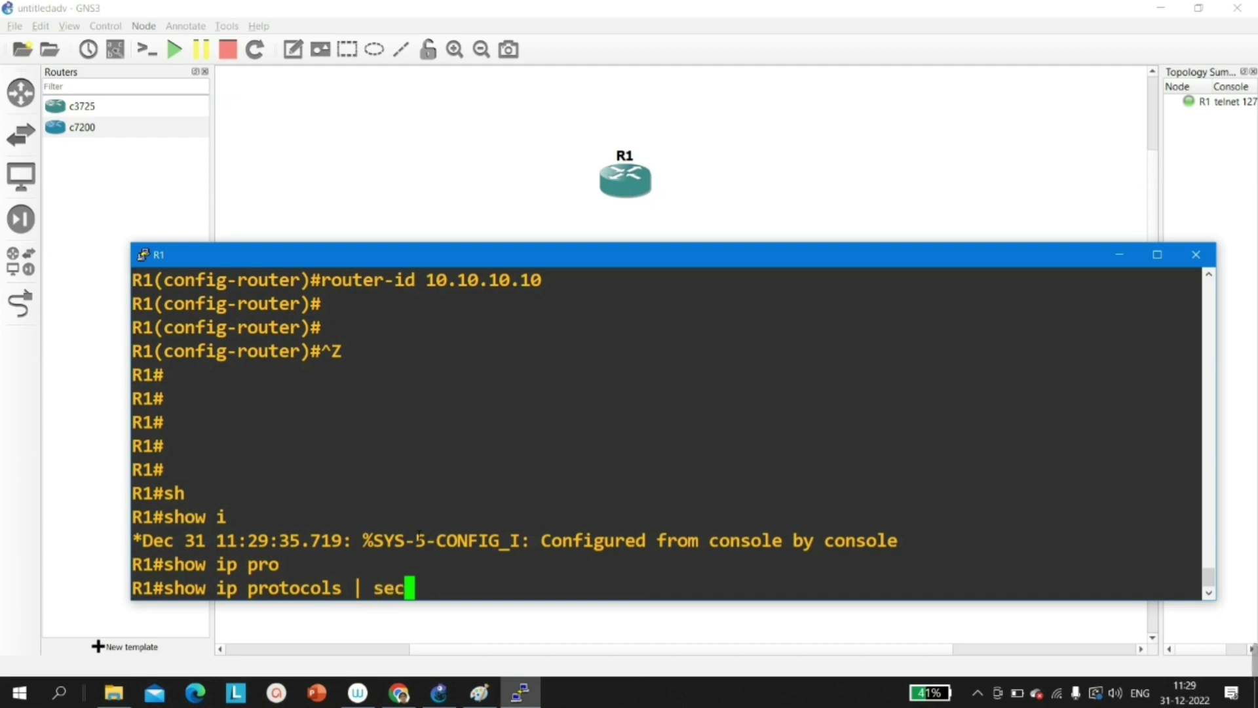
key("Tab")
type("Router")
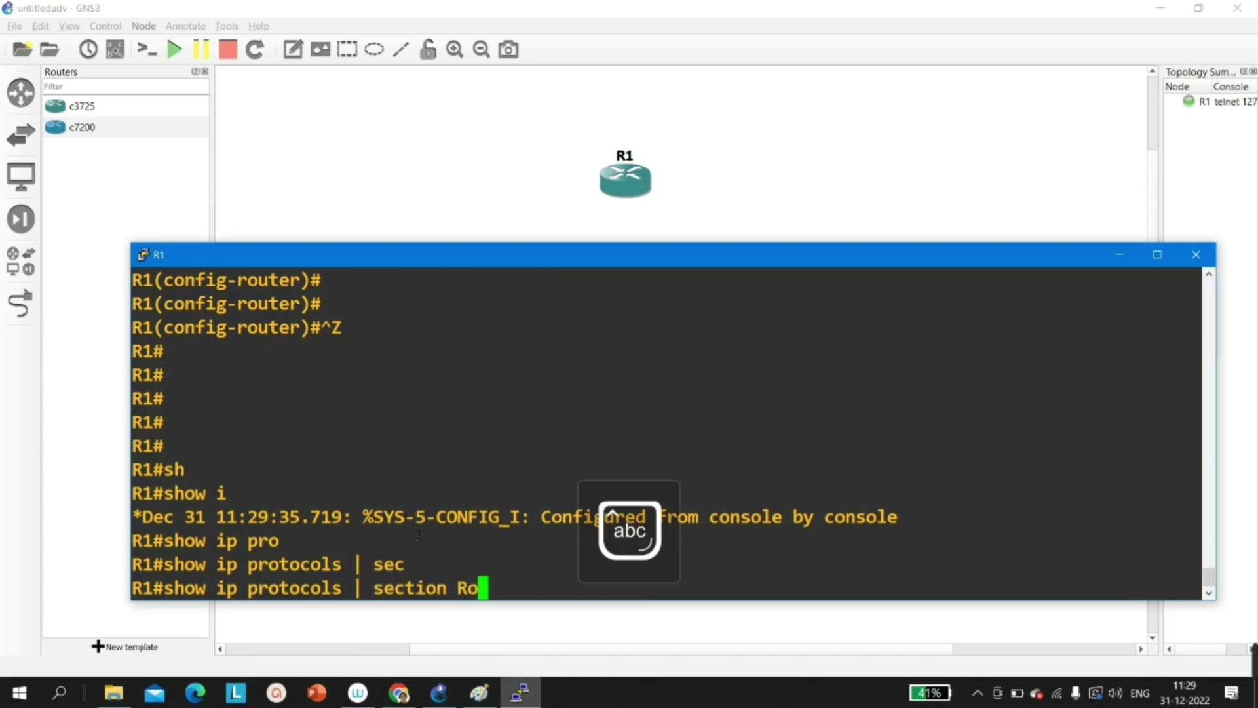
key("Caps_Lock")
type("ID")
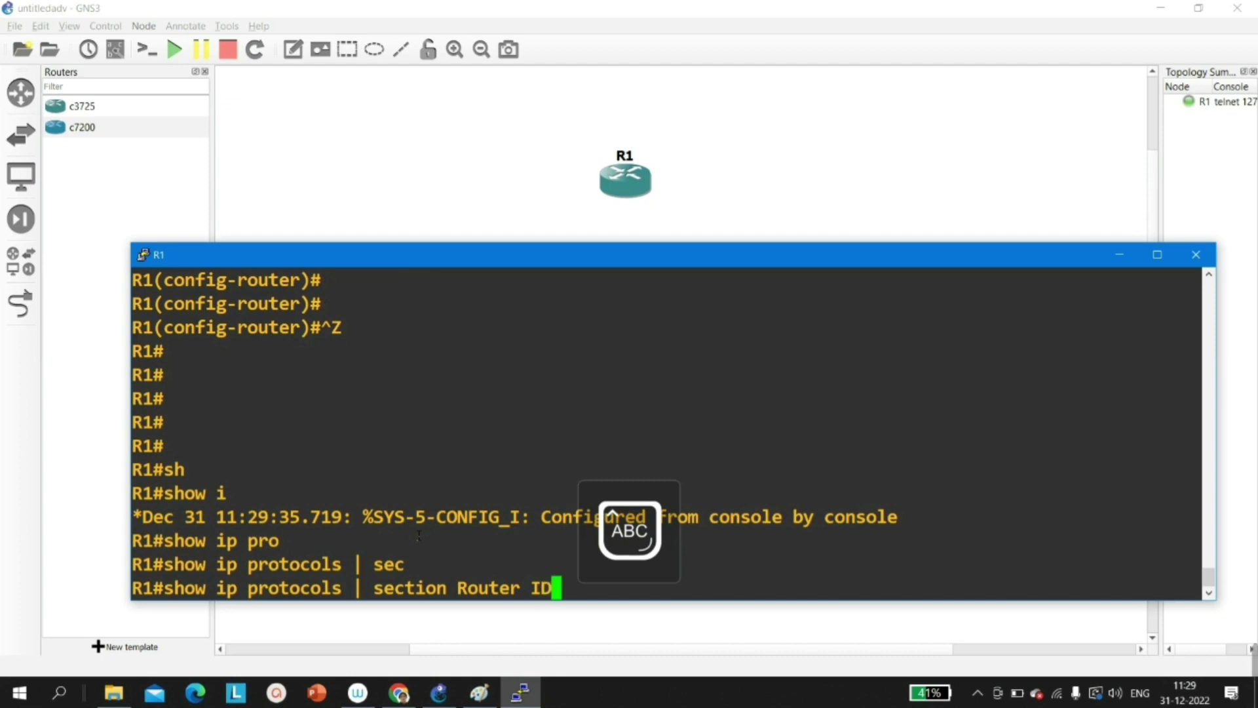
key("Return")
left_click_drag(143, 565, 390, 572)
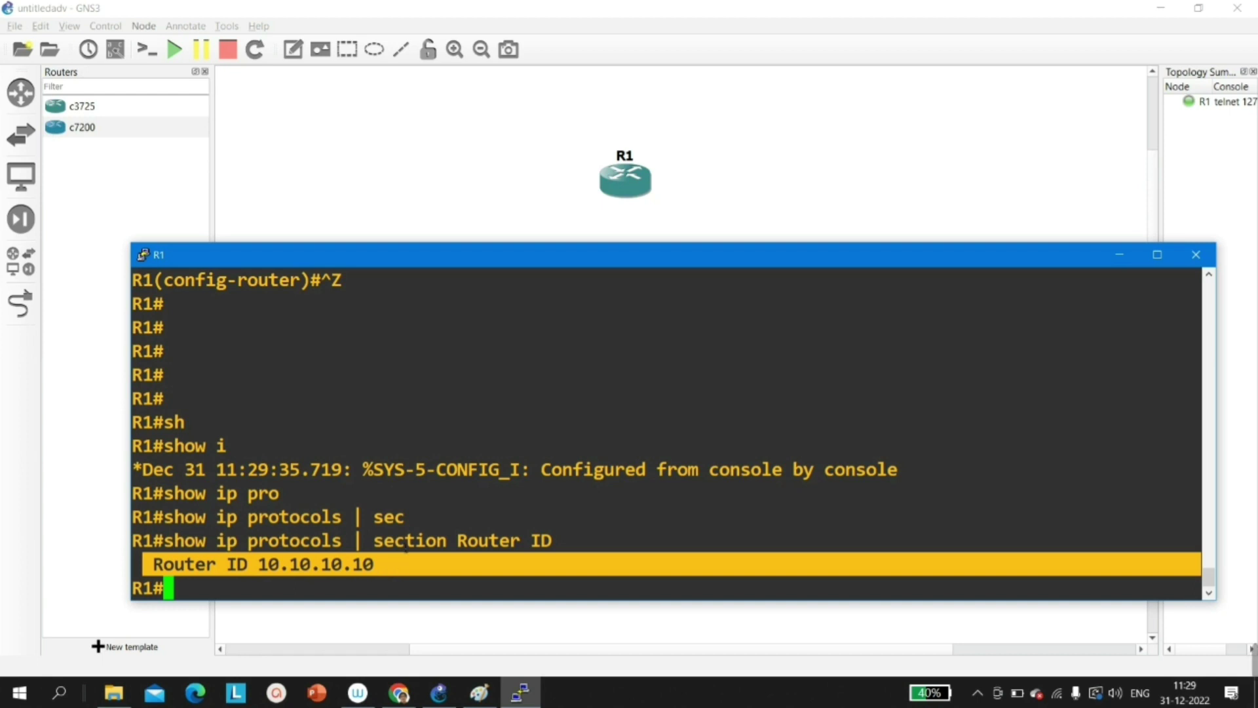
mouse_move(259, 564)
left_mouse_down()
mouse_move(393, 565)
mouse_move(277, 567)
left_mouse_up()
key("Return")
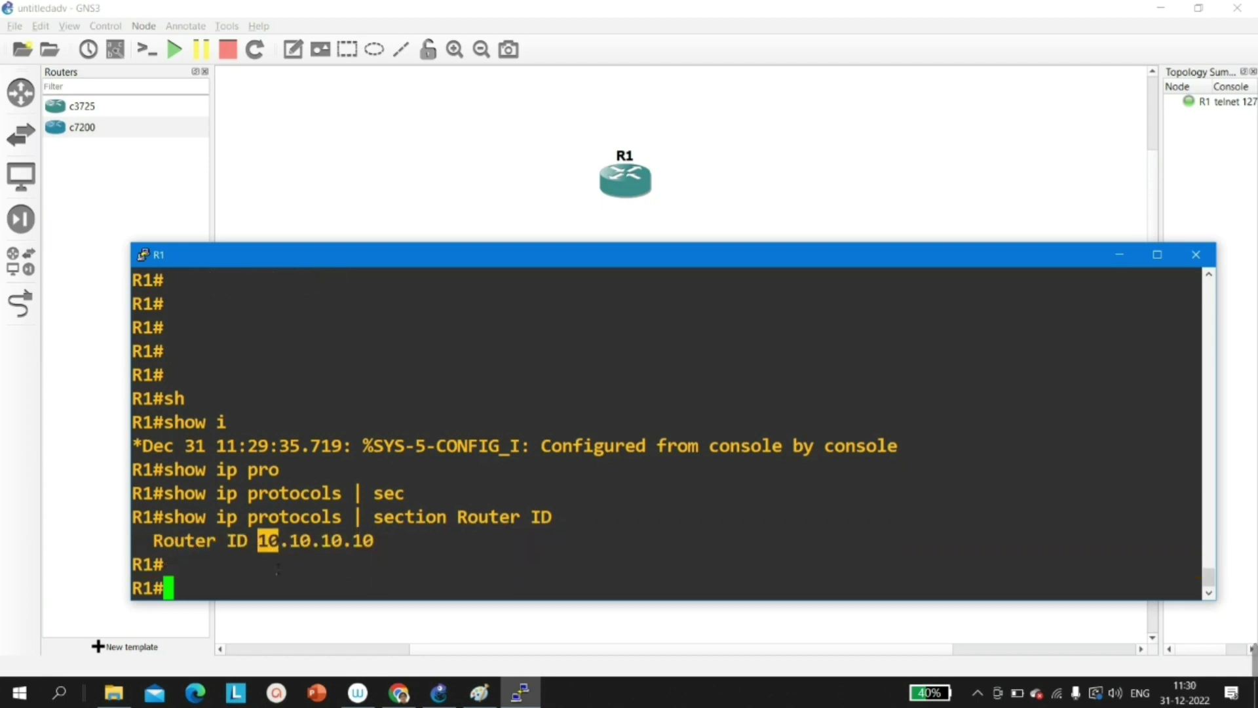
- Enter R1's global configuration mode from the terminal
key("Return")
key("Return")
type("CONF")
key("Tab")
key("Return")
key("Return")
key("Return")
key("Return")
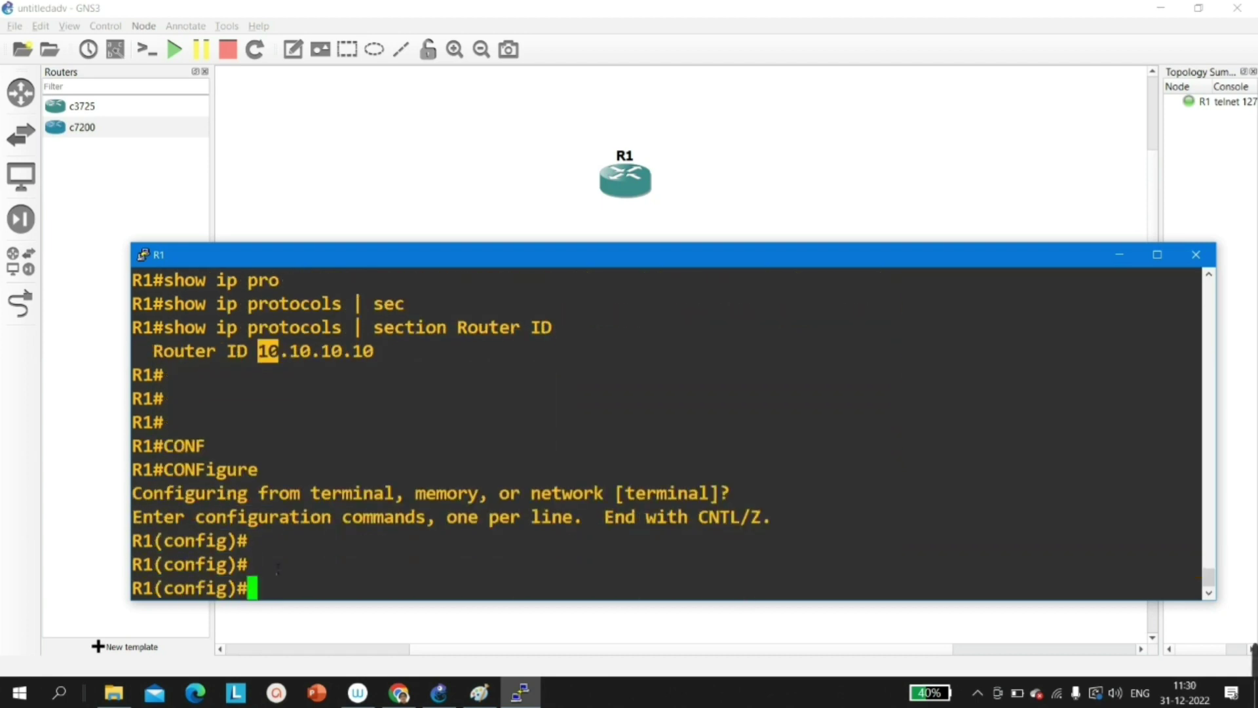
key("Return")
key("Return")
key("Return")
key("Return")
- Remove OSPF process 1 with no router ospf 1 and return to privileged EXEC mode
key("Caps_Lock")
type("no router")
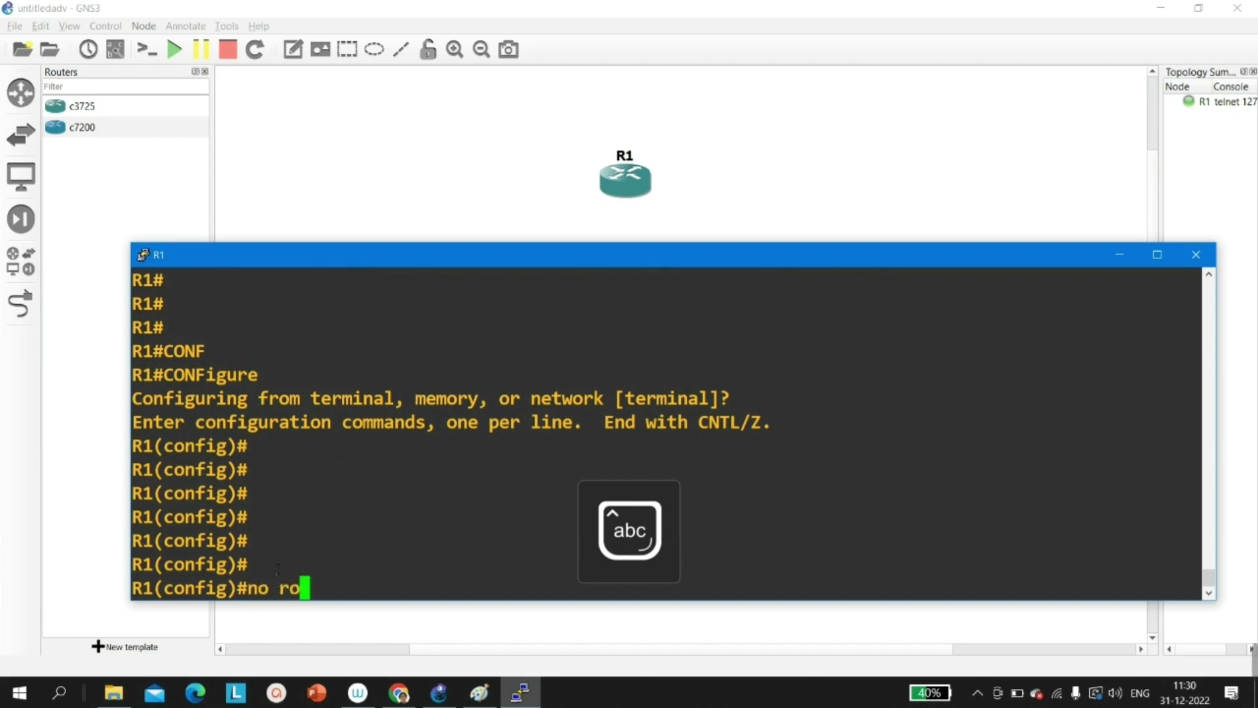
key("Tab")
type("uter os")
key("Tab")
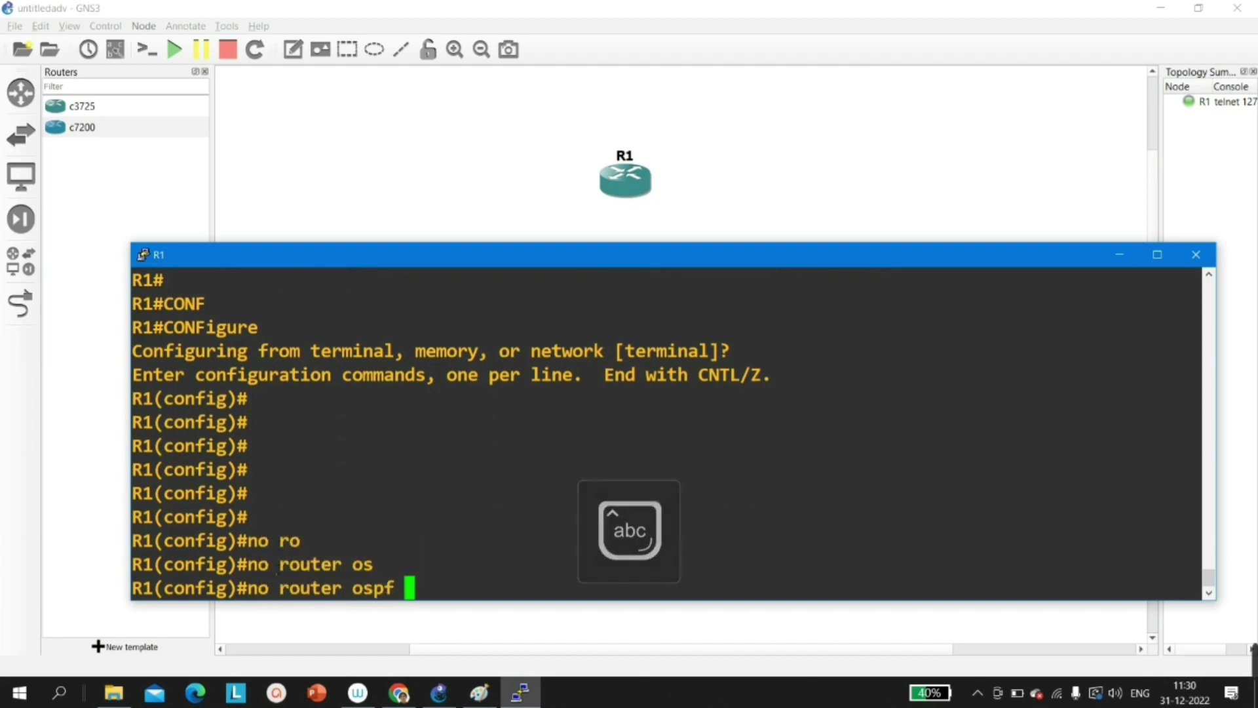
type("1")
key("Return")
key("Return")
key("Return")
key("Return")
key("Return")
key("ctrl+z")
key("Return")
key("Return")
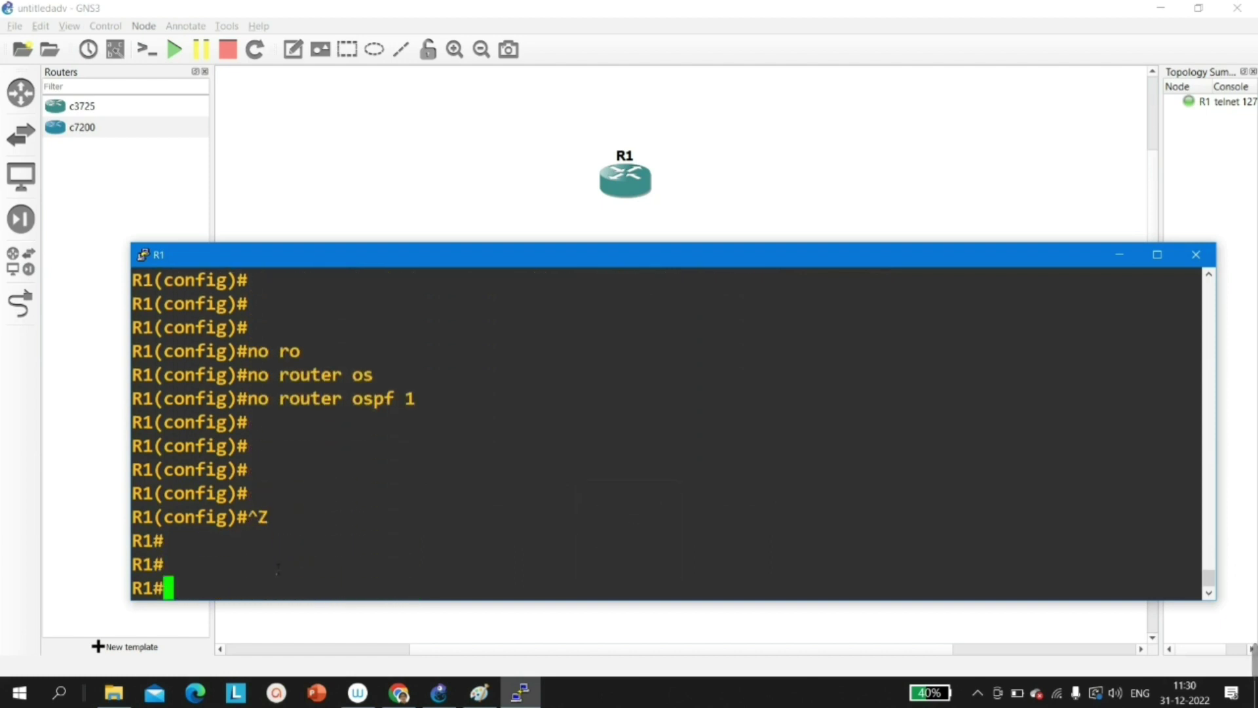
- Rerun show ip protocols filtered to the section Router ID to check R1 without an OSPF process
key("Return")
key("Return")
key("Up")
key("Up")
key("Return")
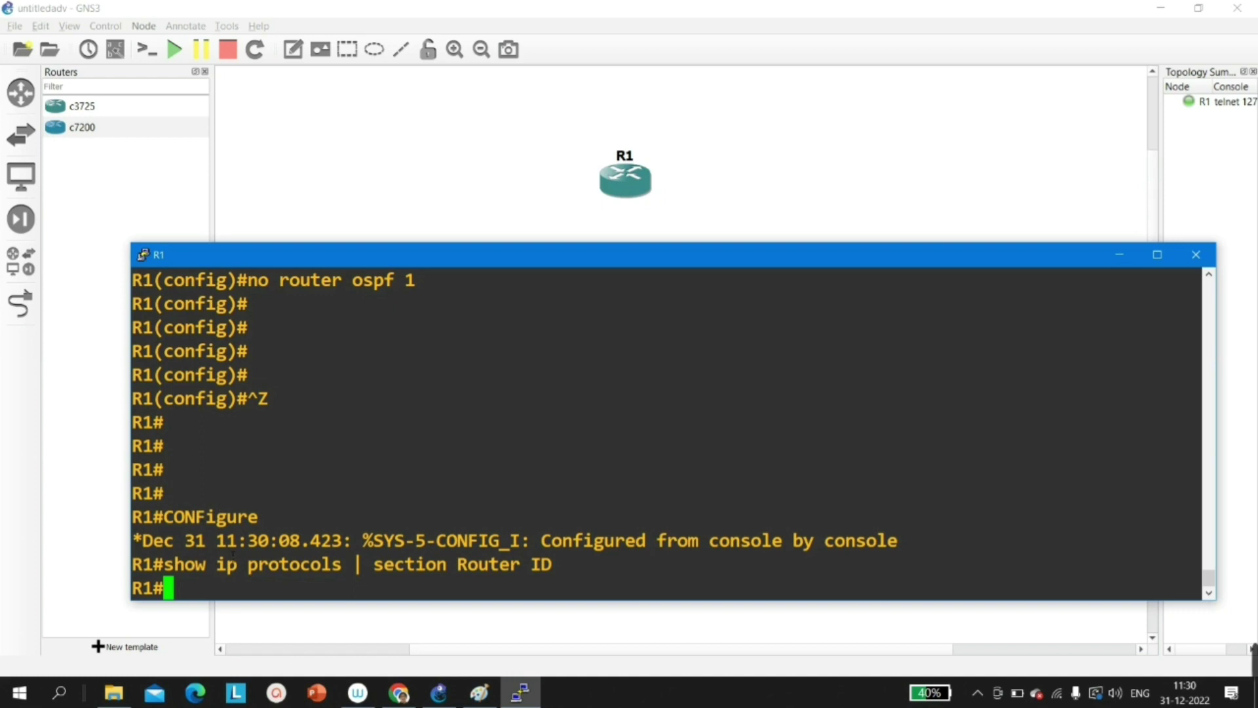
key("Return")
key("Return")
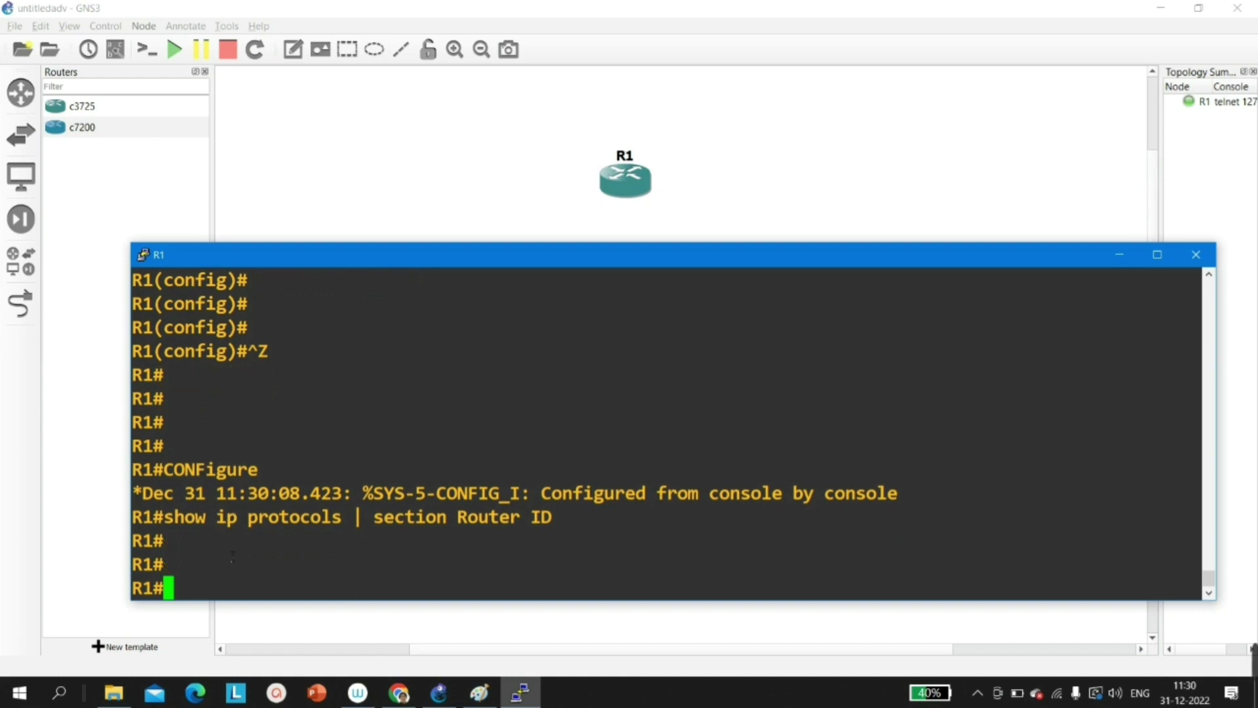
key("Return")
key("Return")
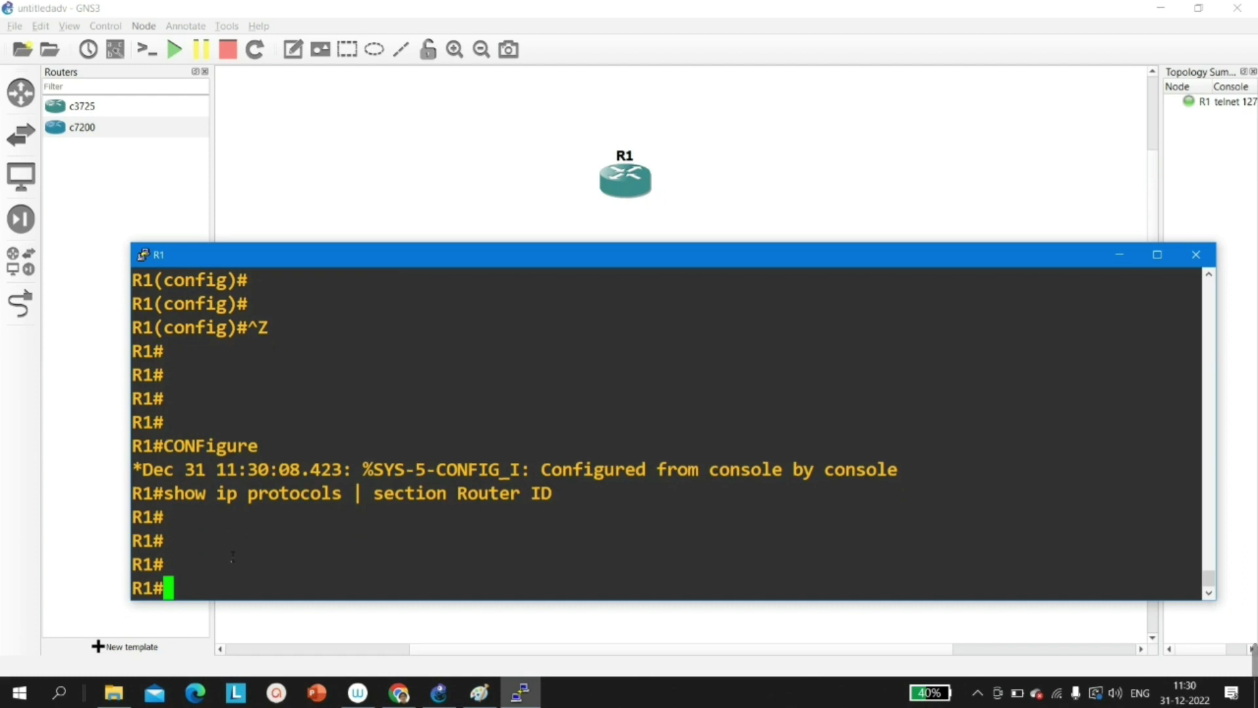
- Re-enter global configuration mode on R1
type("conf")
key("Tab")
key("Return")
key("Return")
key("Return")
key("Return")
key("Return")
key("Return")
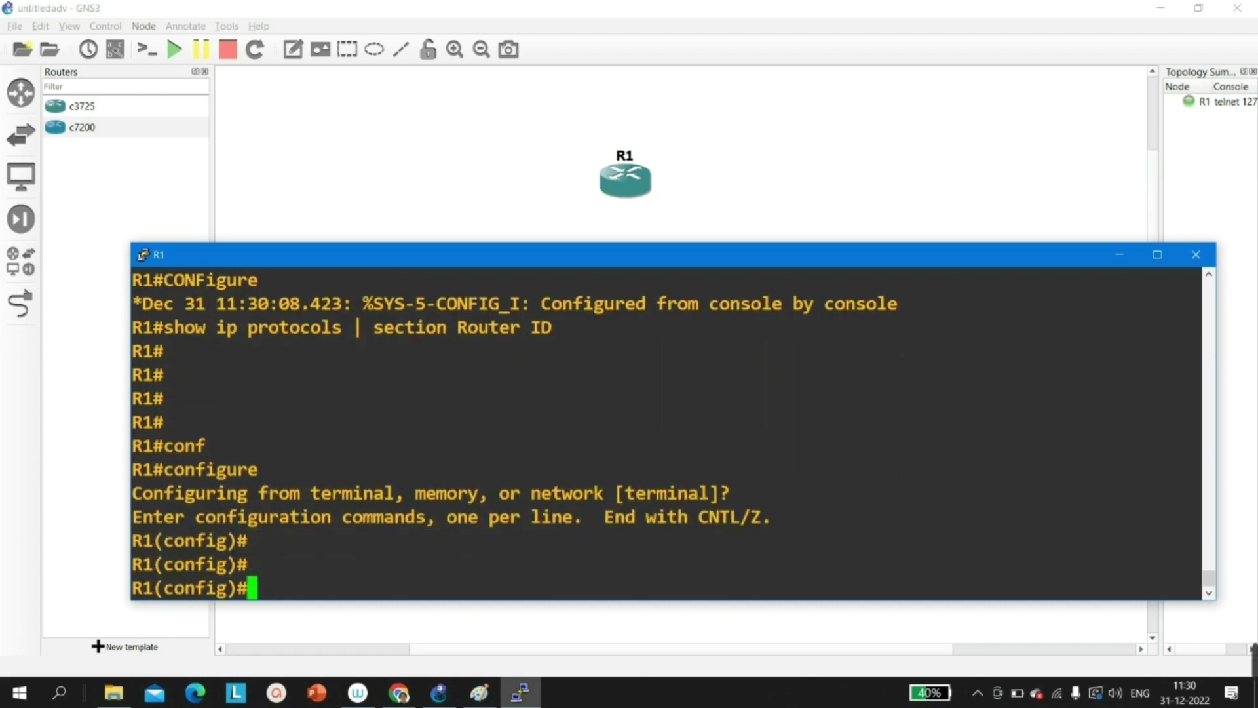
- Start OSPF process 1 without a manual router ID and return to privileged EXEC mode
type("ro")
key("Tab")
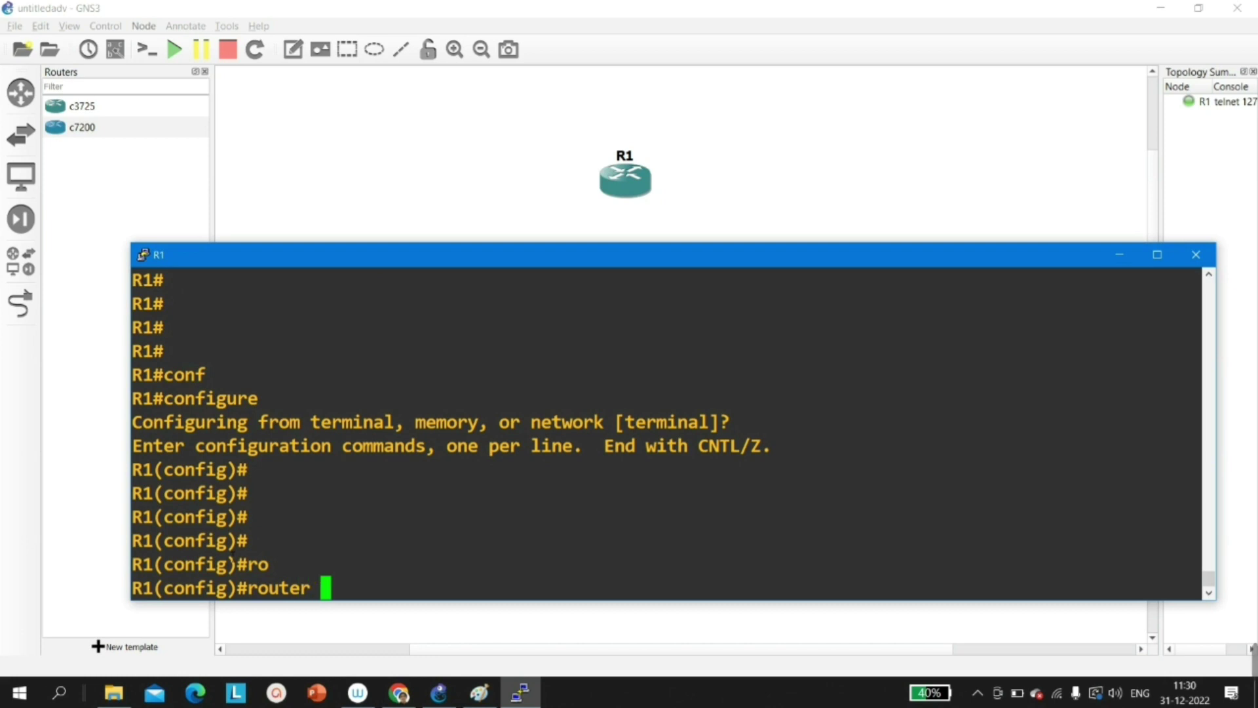
type("ospf 1")
key("Tab")
type("1")
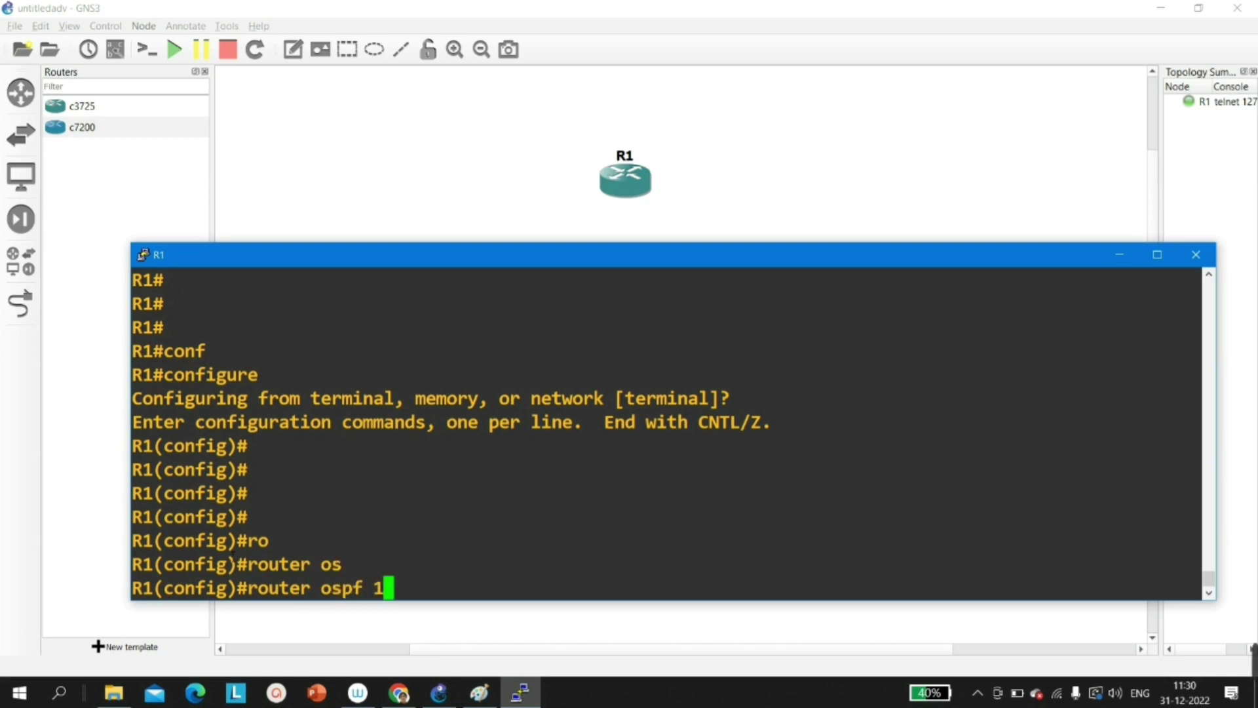
key("Return")
key("Return")
key("ctrl+z")
key("Return")
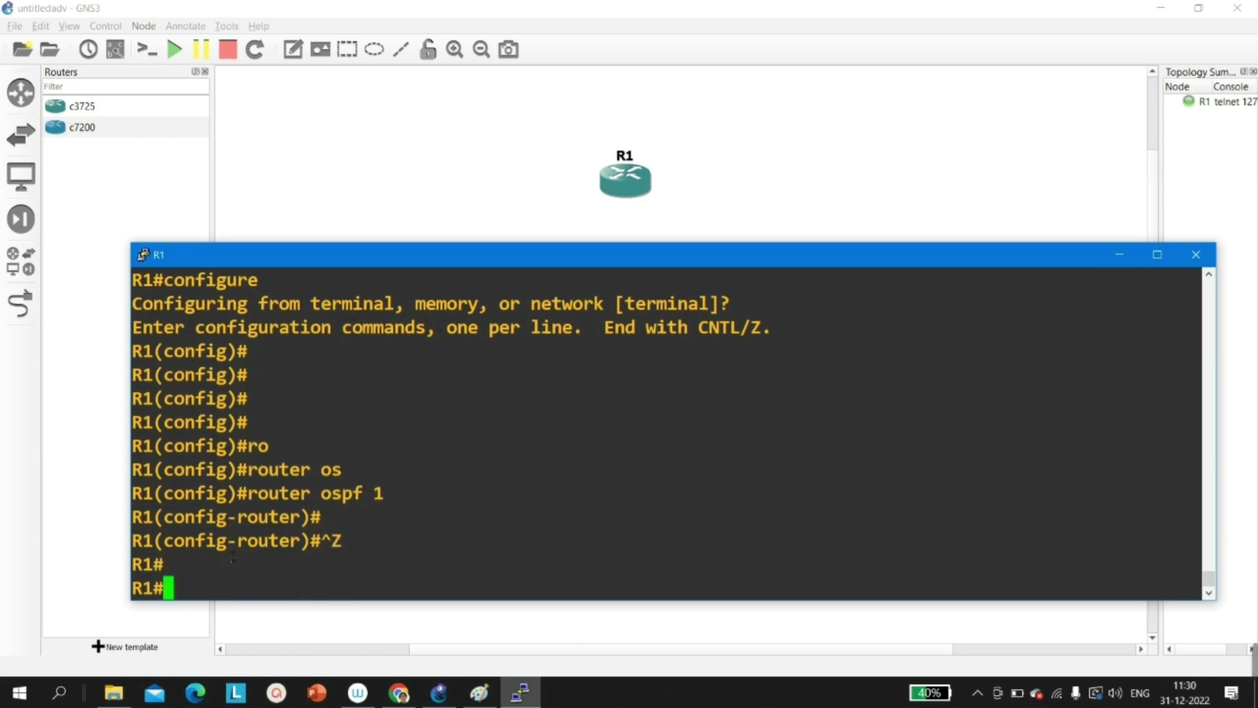
- Run show ip protocols | section Router ID again to check the automatically elected router ID
key("Return")
key("Return")
key("Return")
key("Return")
key("Return")
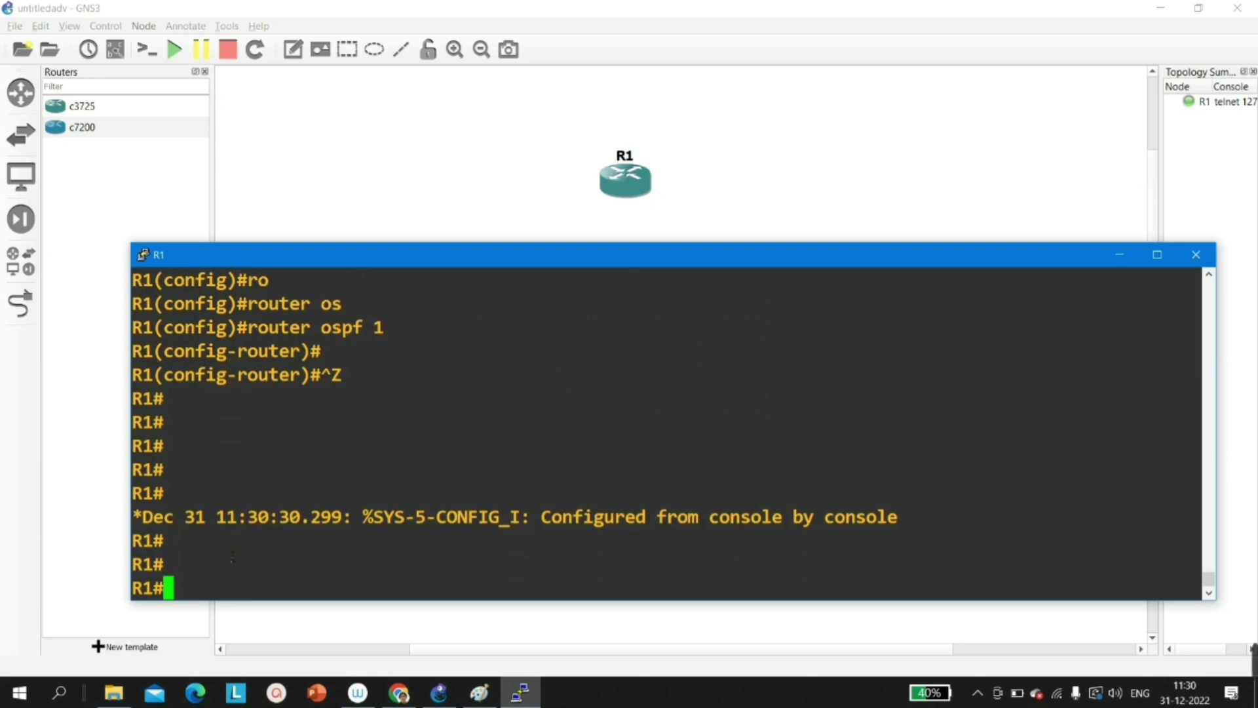
right_click(232, 556)
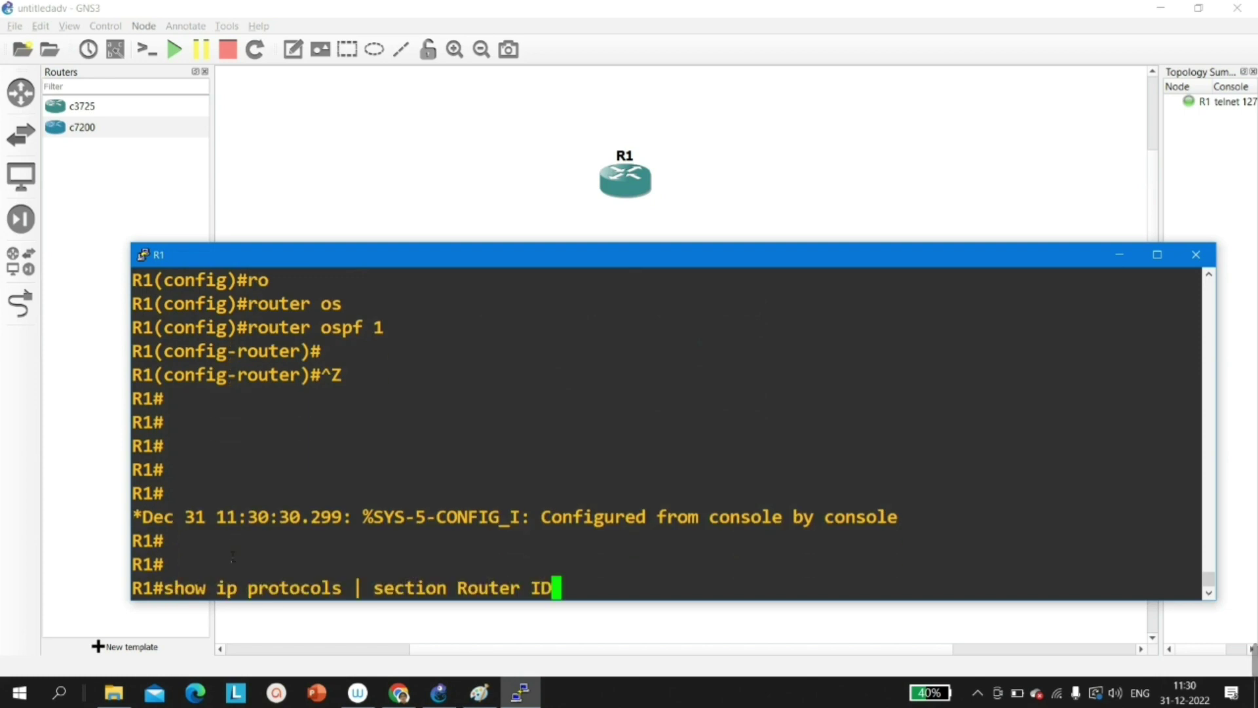
key("Return")
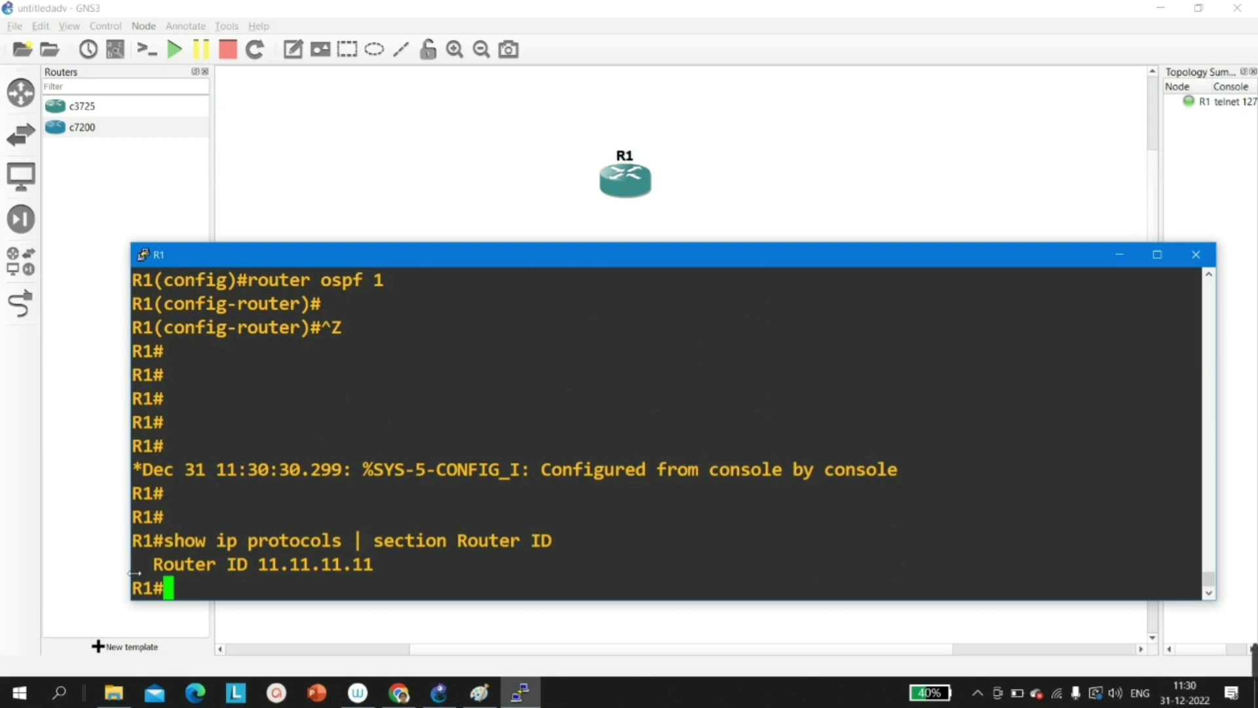
- Highlight the Router ID line and its address in the show ip protocols output to examine the elected ID
left_click_drag(144, 567, 391, 572)
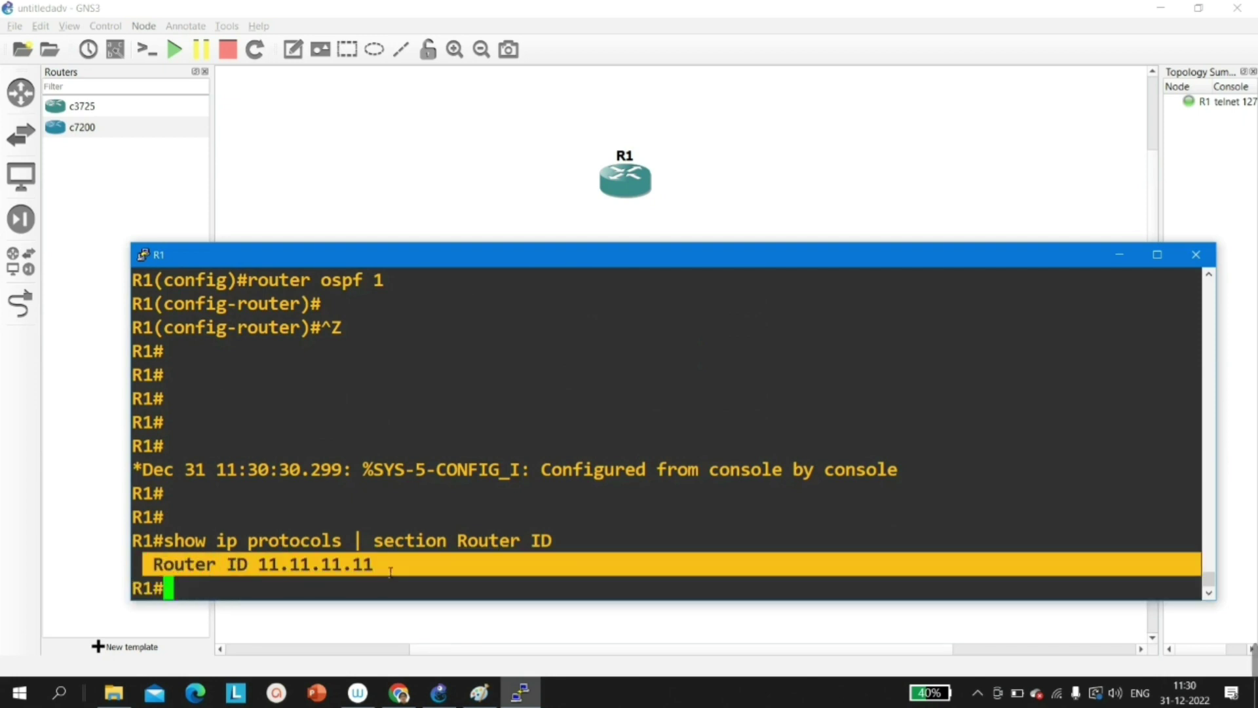
left_click_drag(390, 572, 145, 572)
left_click_drag(386, 570, 262, 568)
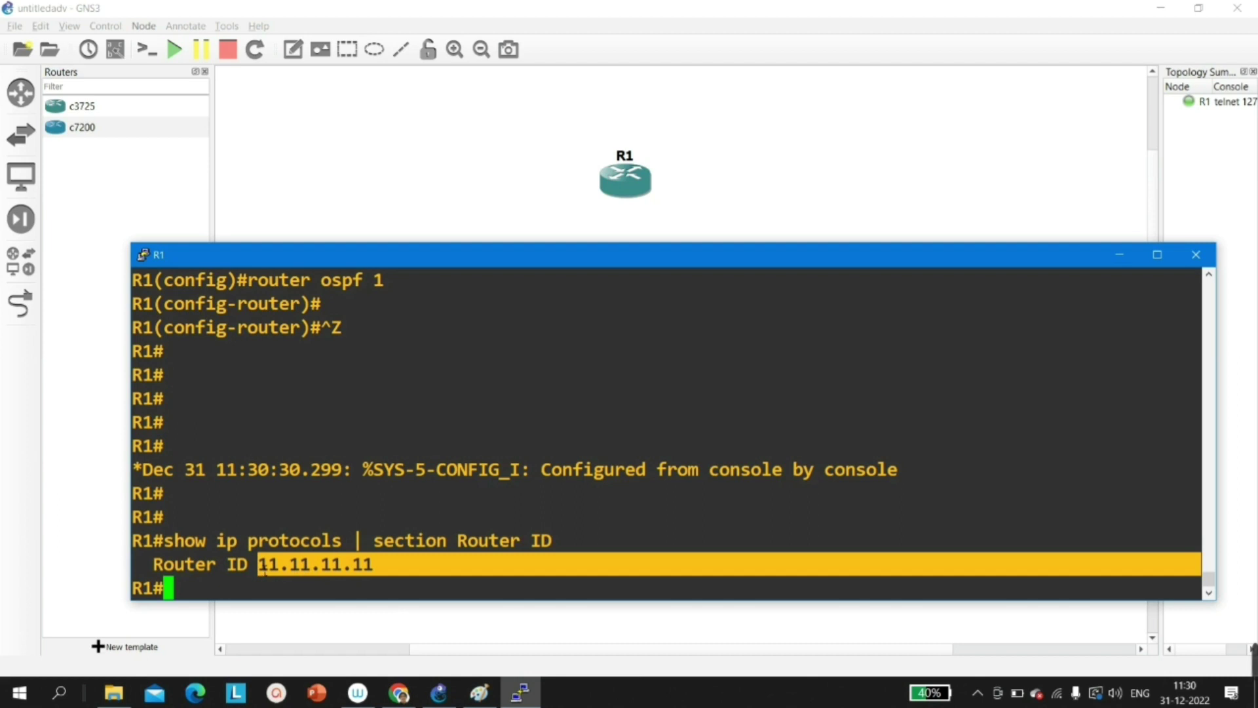
left_click_drag(262, 567, 287, 582)
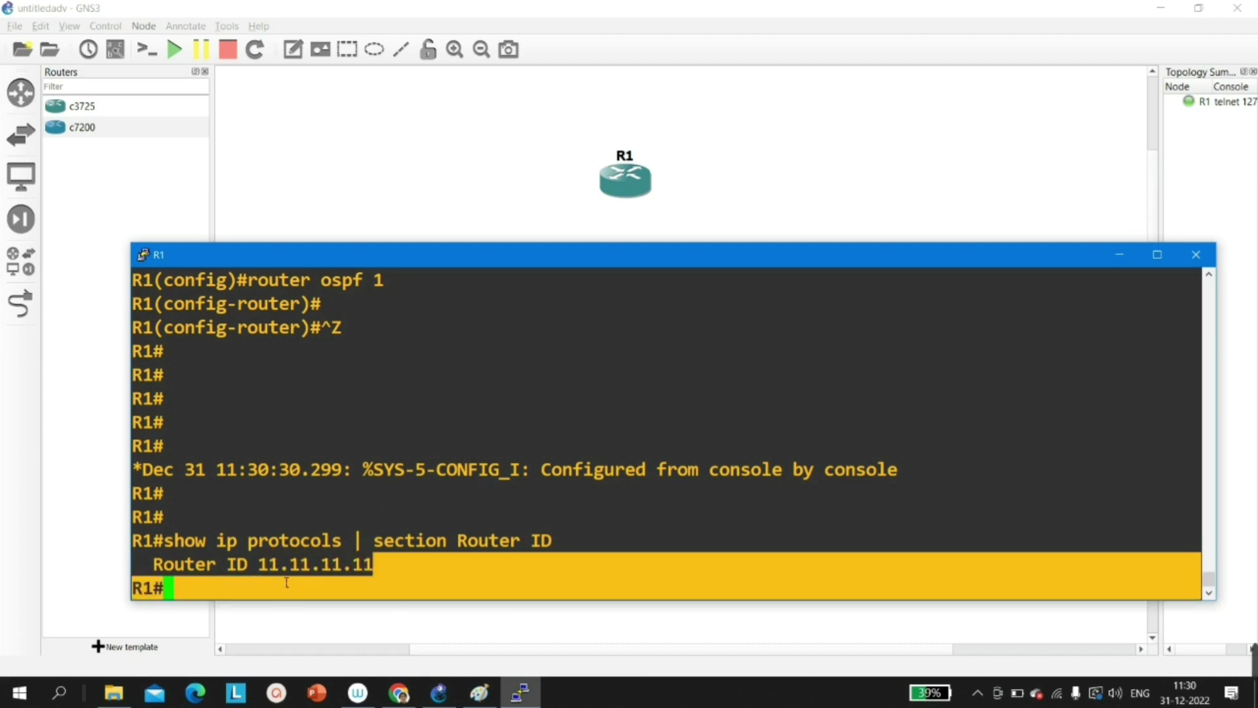
left_click(389, 568)
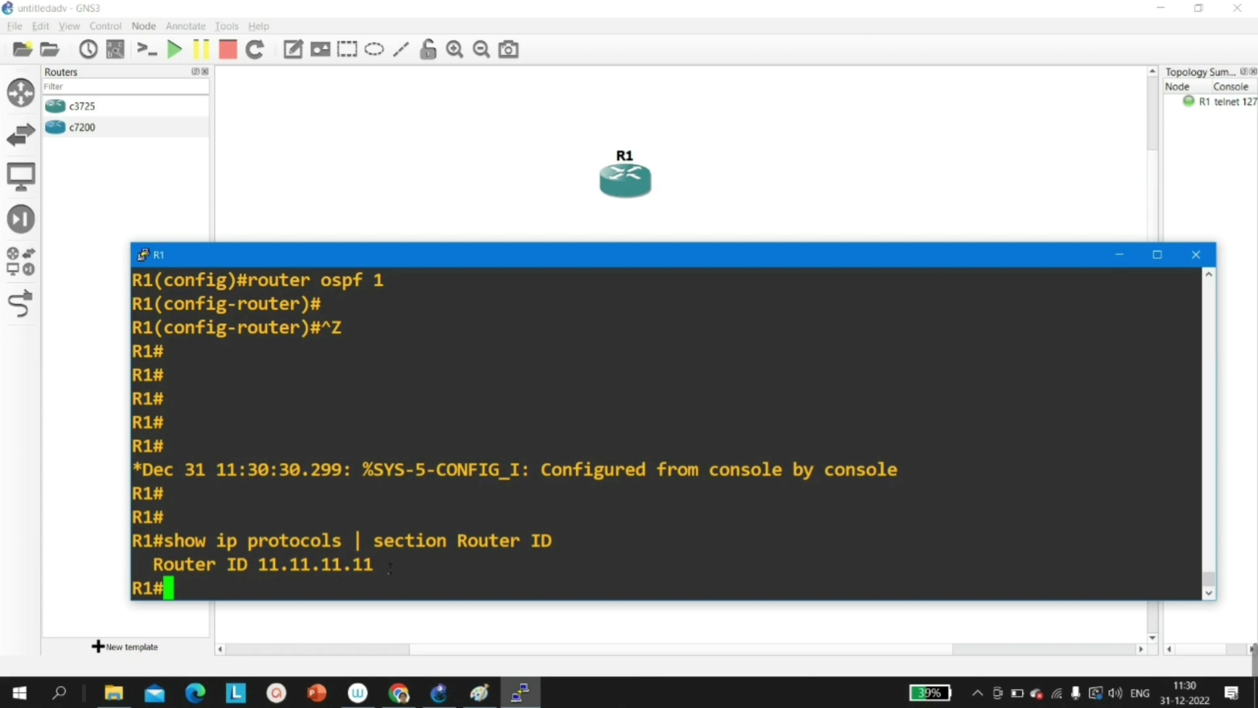
- Start entering configuration mode on R1
key("Return")
type("conf")
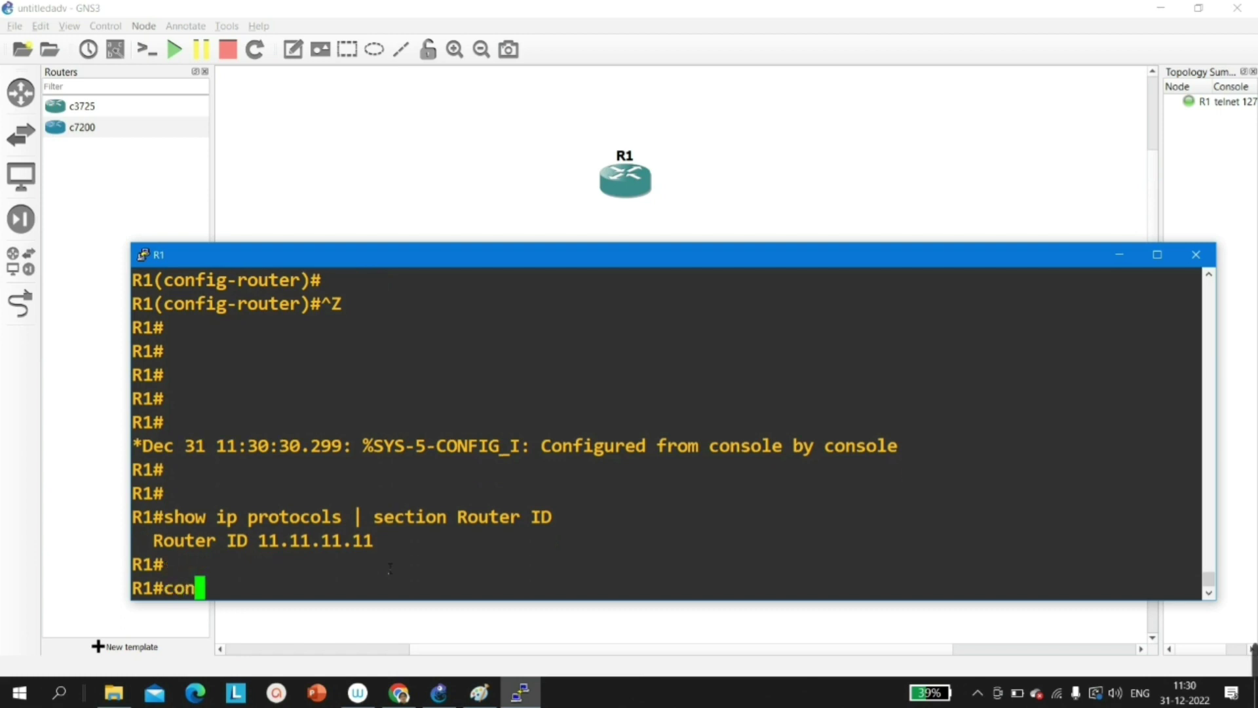
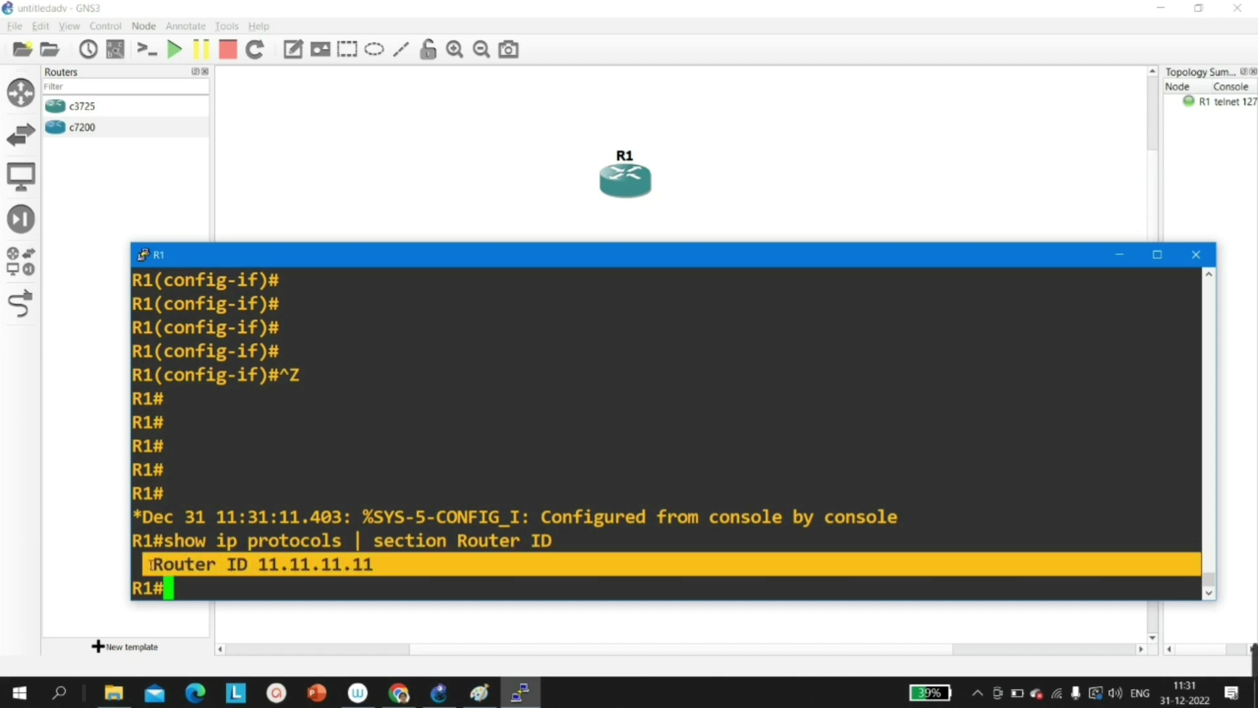
- Examine the Router ID reported after the interface configuration change by highlighting its output line
left_click(232, 552)
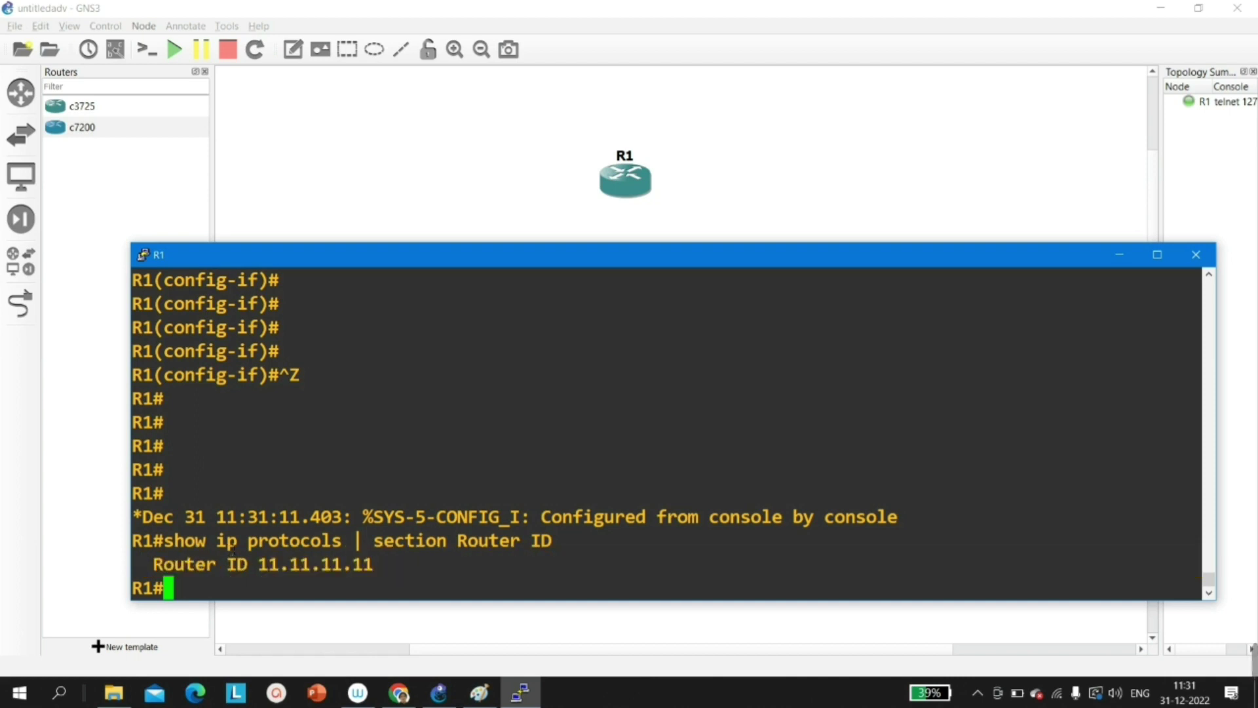
key("Return")
key("Return")
key("Return")
key("Return")
key("Return")
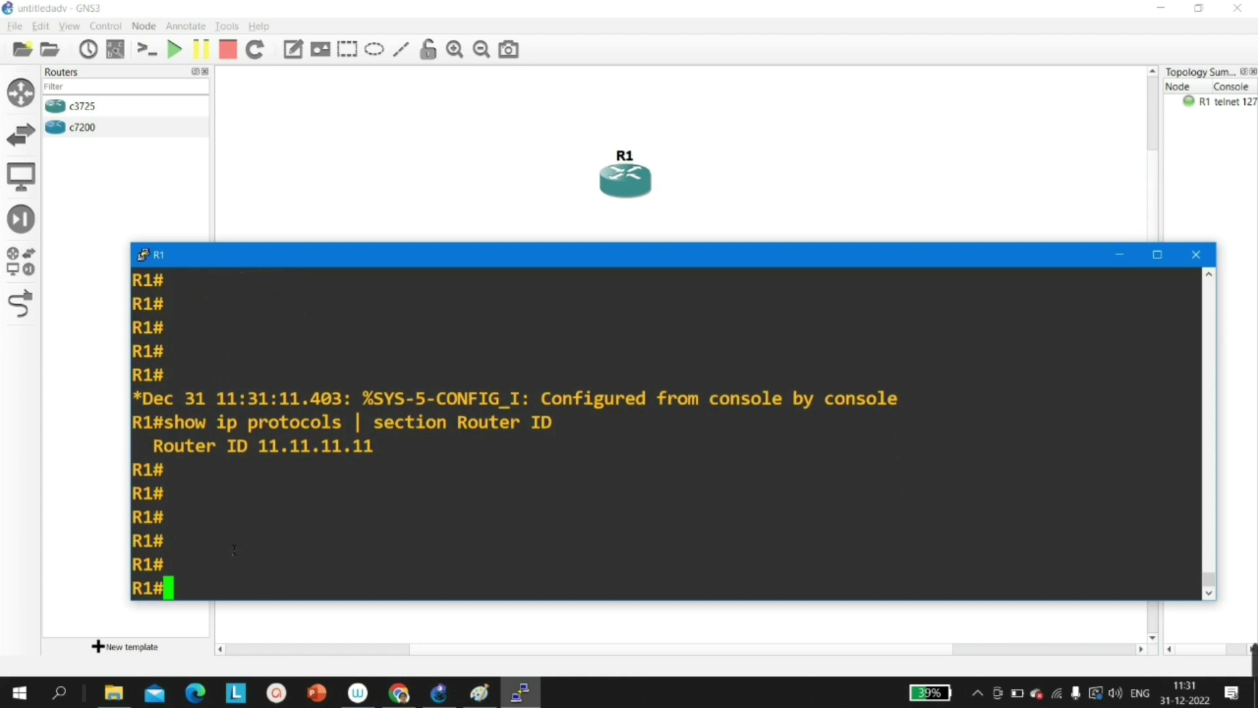
left_click_drag(385, 455, 138, 452)
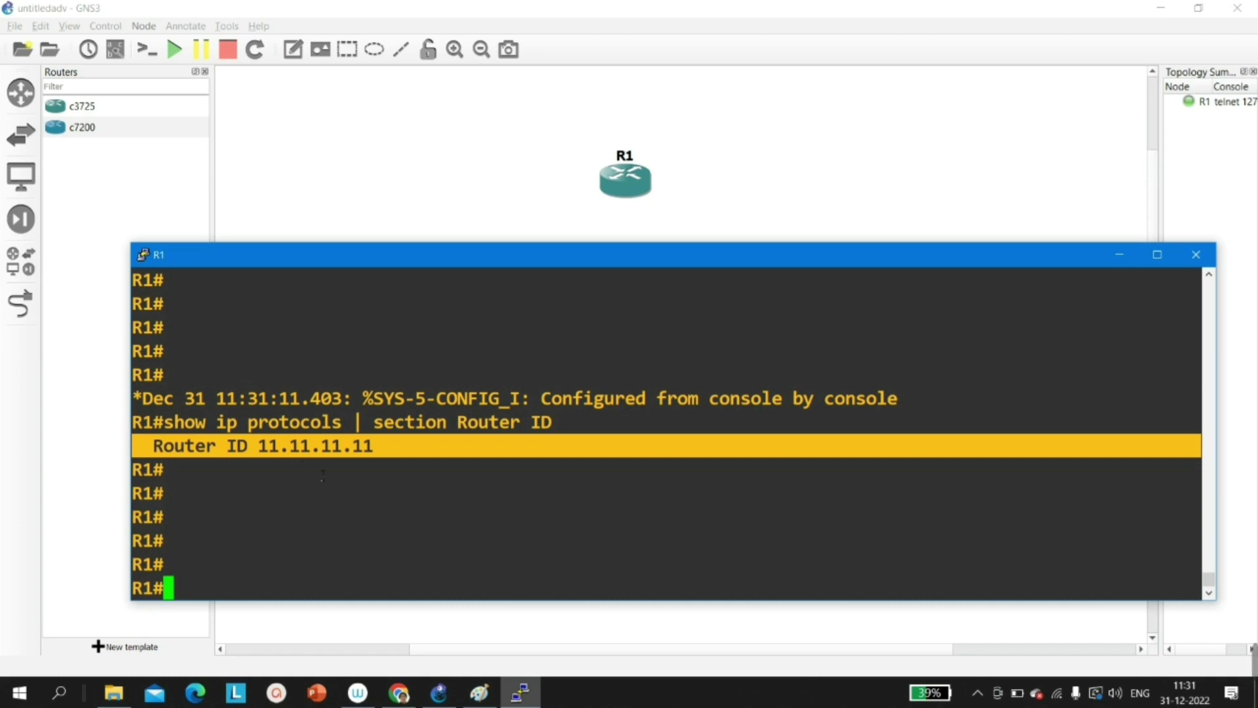
- Run show ip int br | ex un on R1 and compare the interface addresses with the highlighted Router ID
type("sh")
key("Tab")
type("ip int br | ex un")
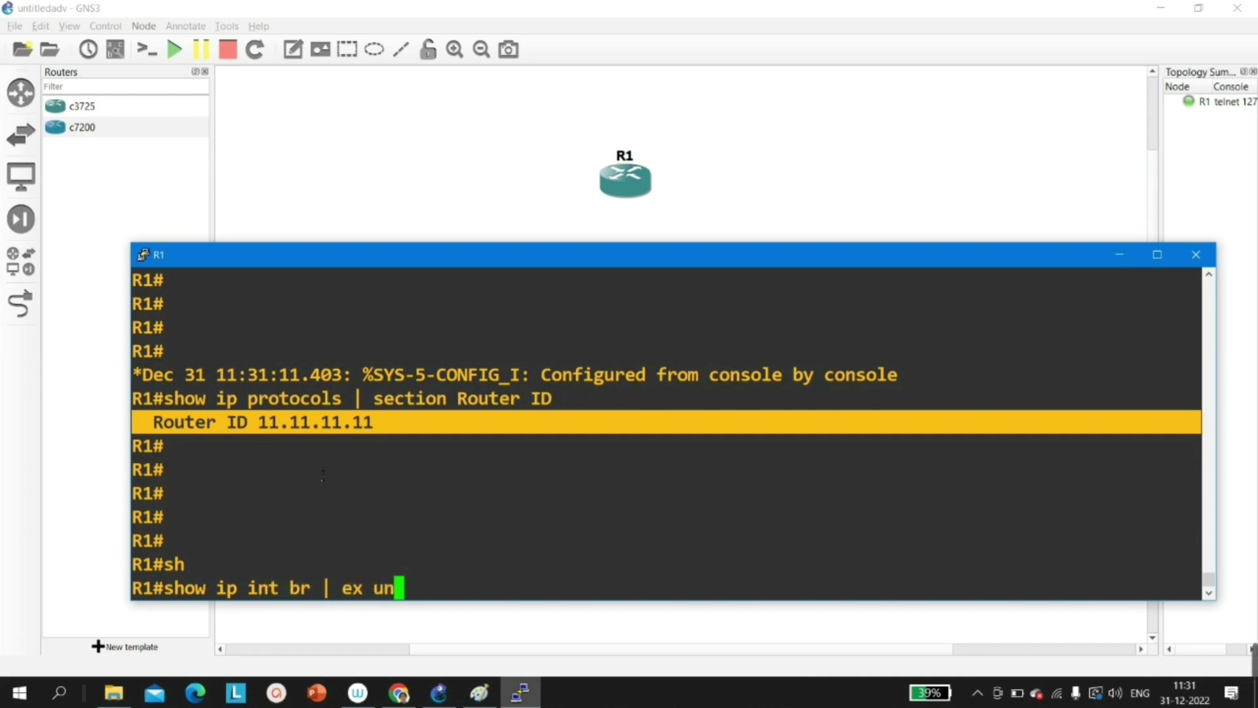
key("Return")
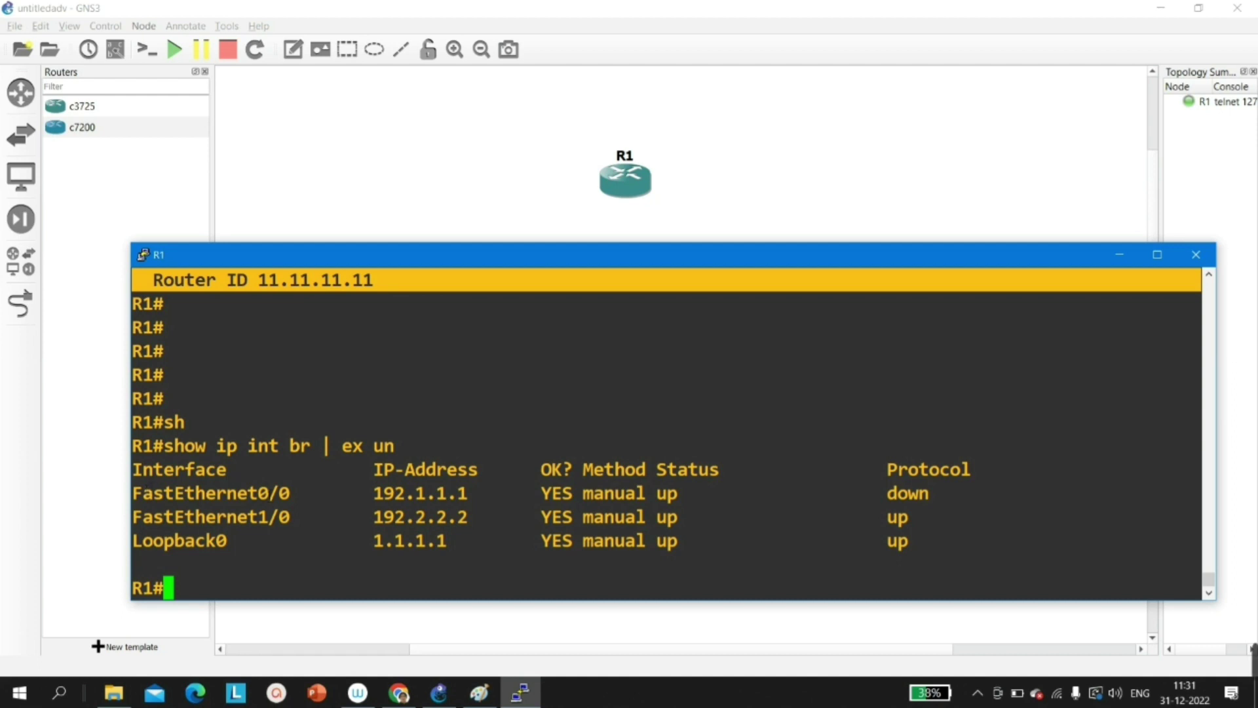
left_click_drag(389, 286, 259, 287)
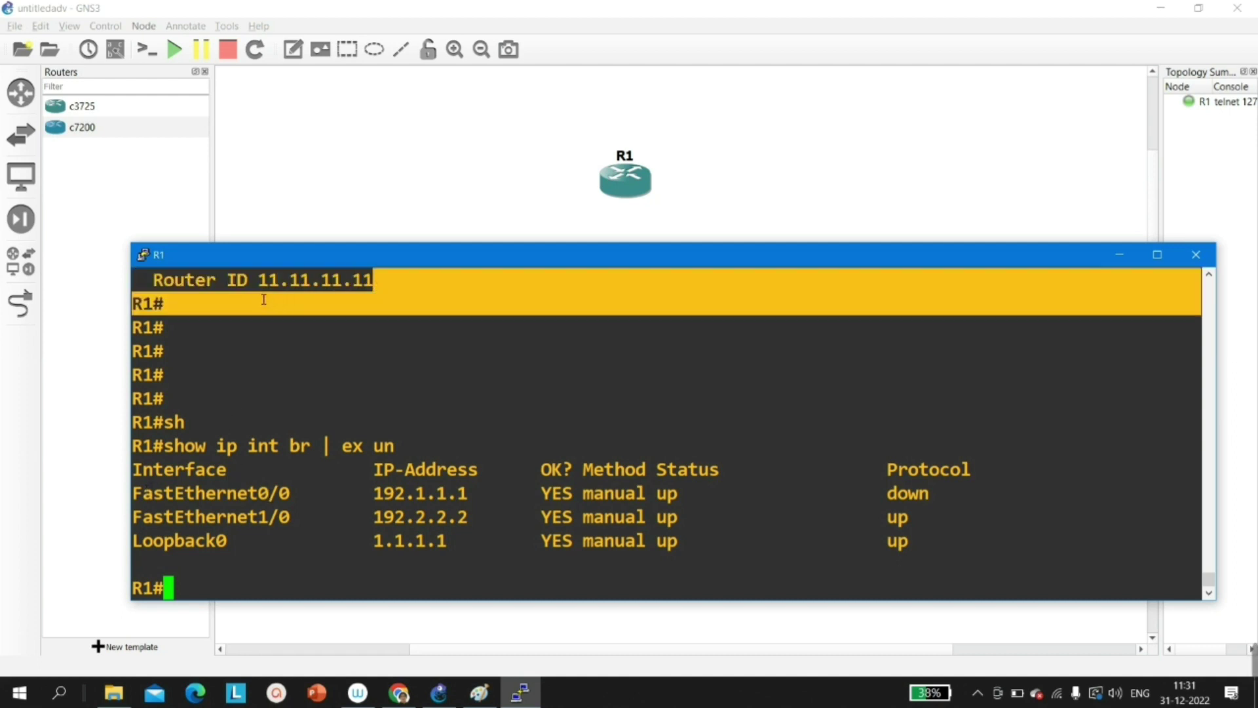
left_click(288, 357)
key("Return")
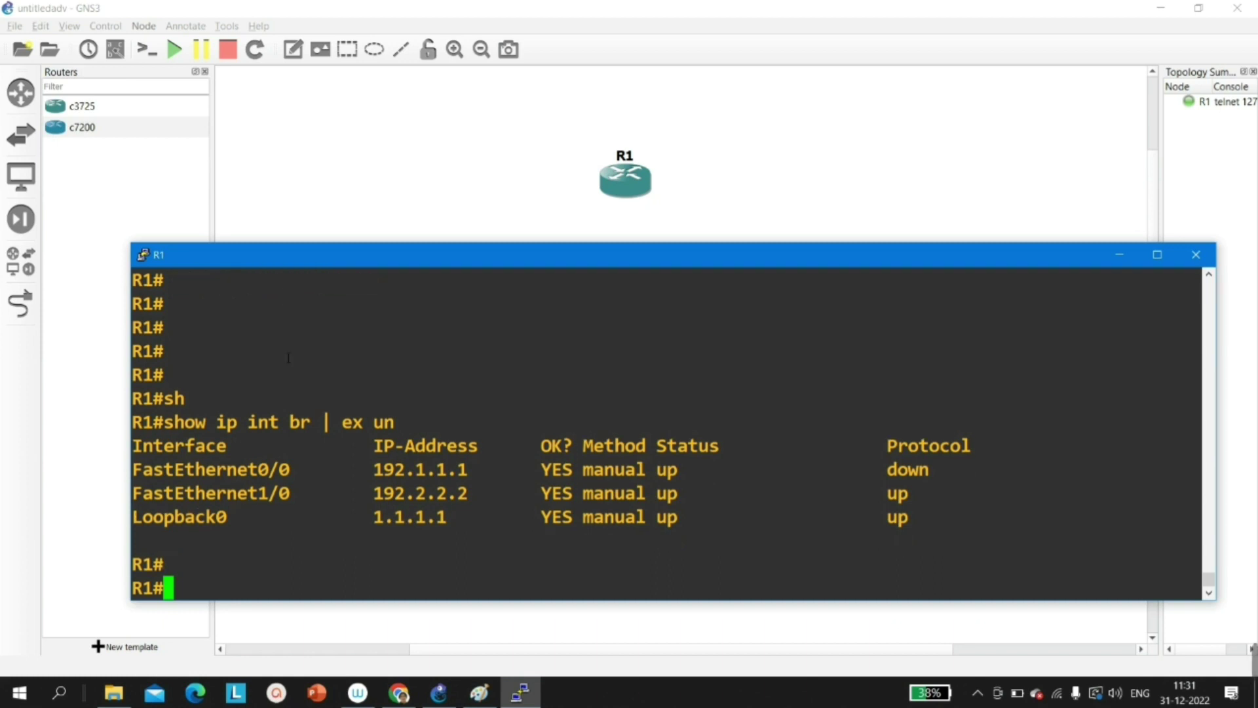
- Reset all OSPF processes on R1 with clear ip ospf process, answering y to the confirmation
type("cle")
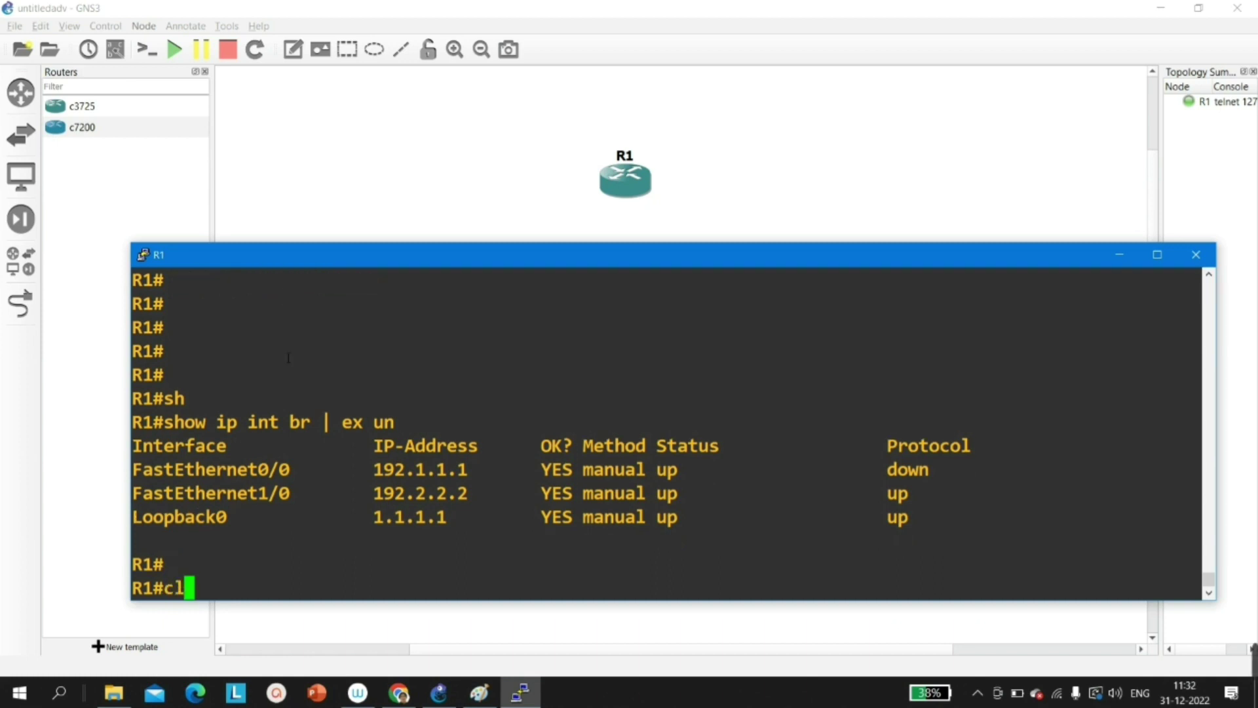
key("Tab")
type("ip os")
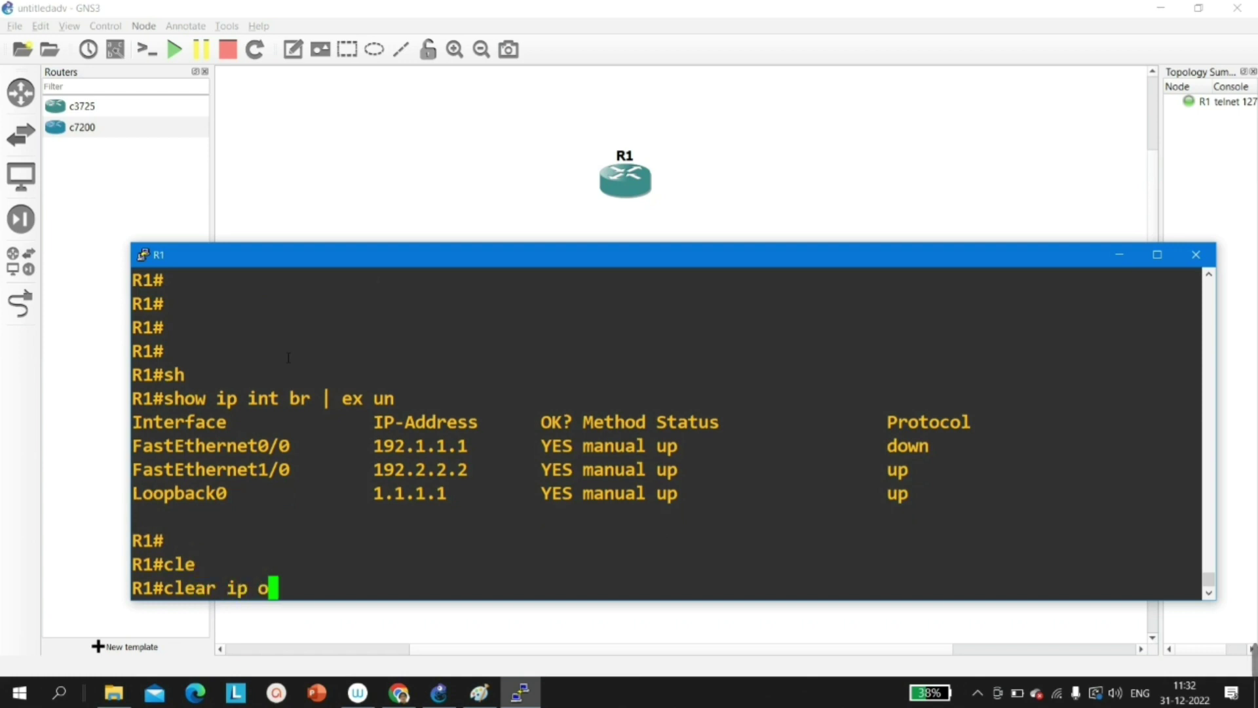
key("Tab")
type("pe")
key("BackSpace")
type("rocess")
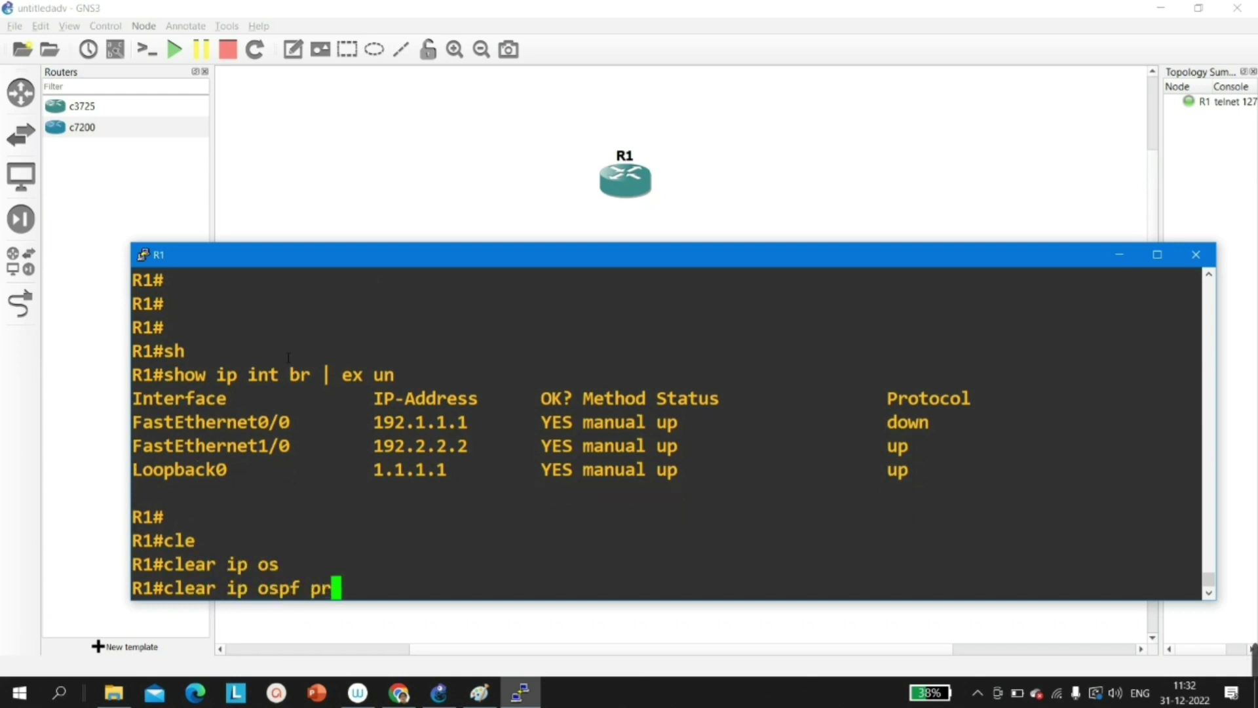
key("Tab")
key("Return")
type("y")
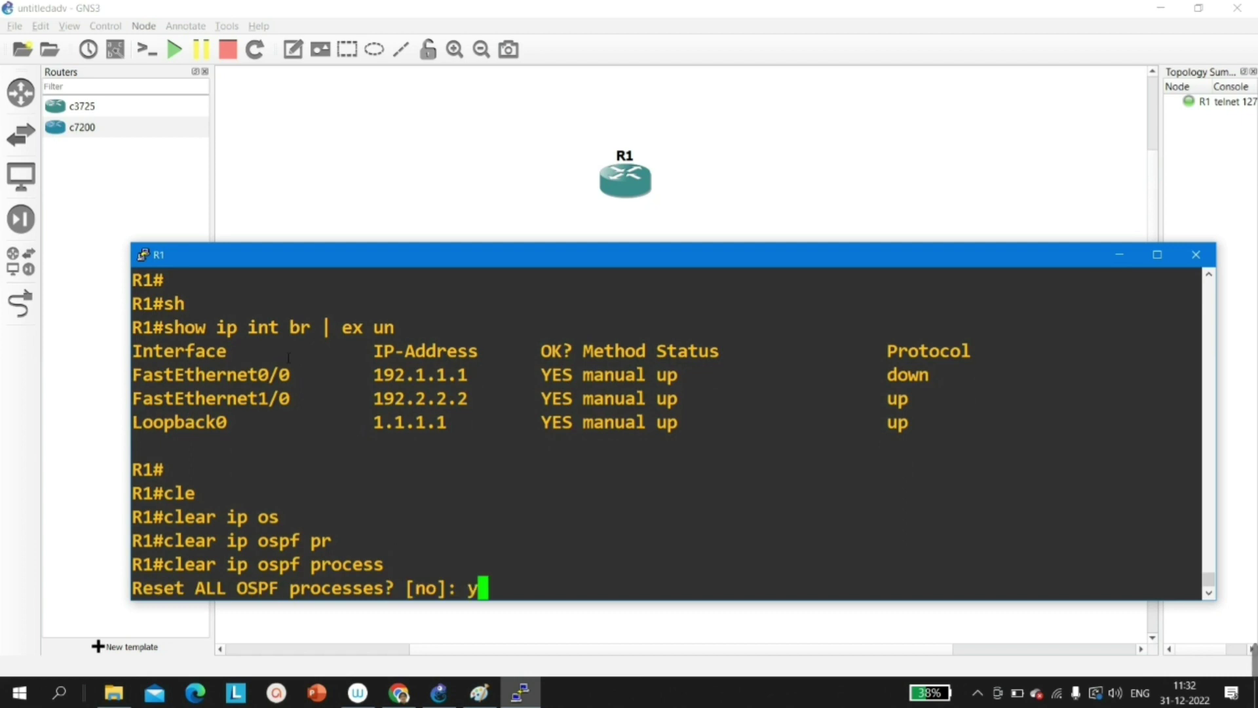
key("Return")
key("Return")
key("Return")
- Rerun show ip protocols | section Router ID after the OSPF reset and highlight the reported router ID
key("Up")
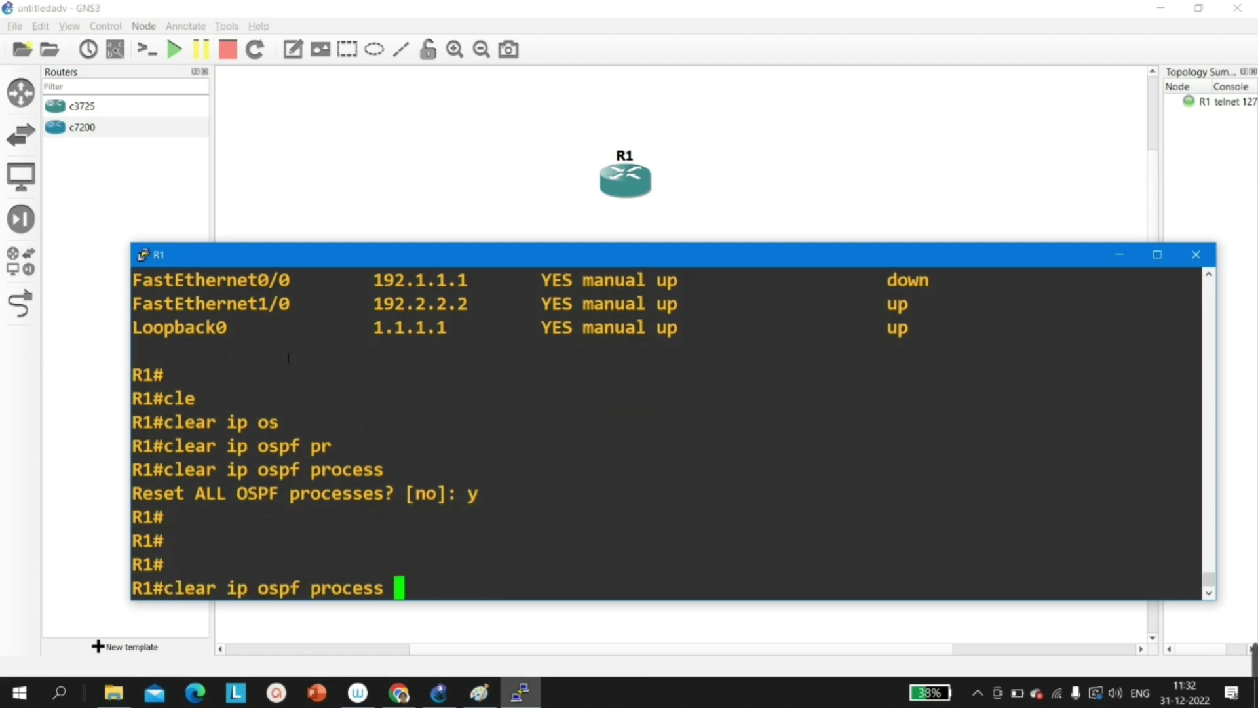
key("Up")
key("Up")
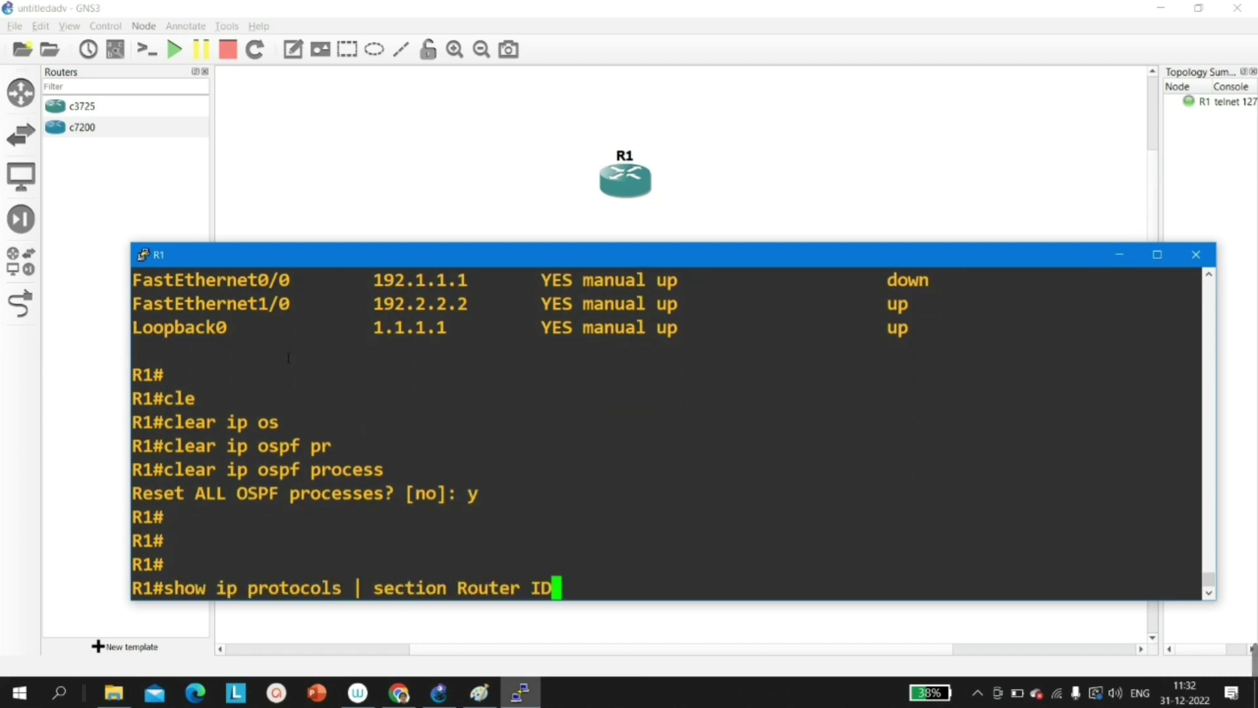
key("Return")
key("Return")
key("Return")
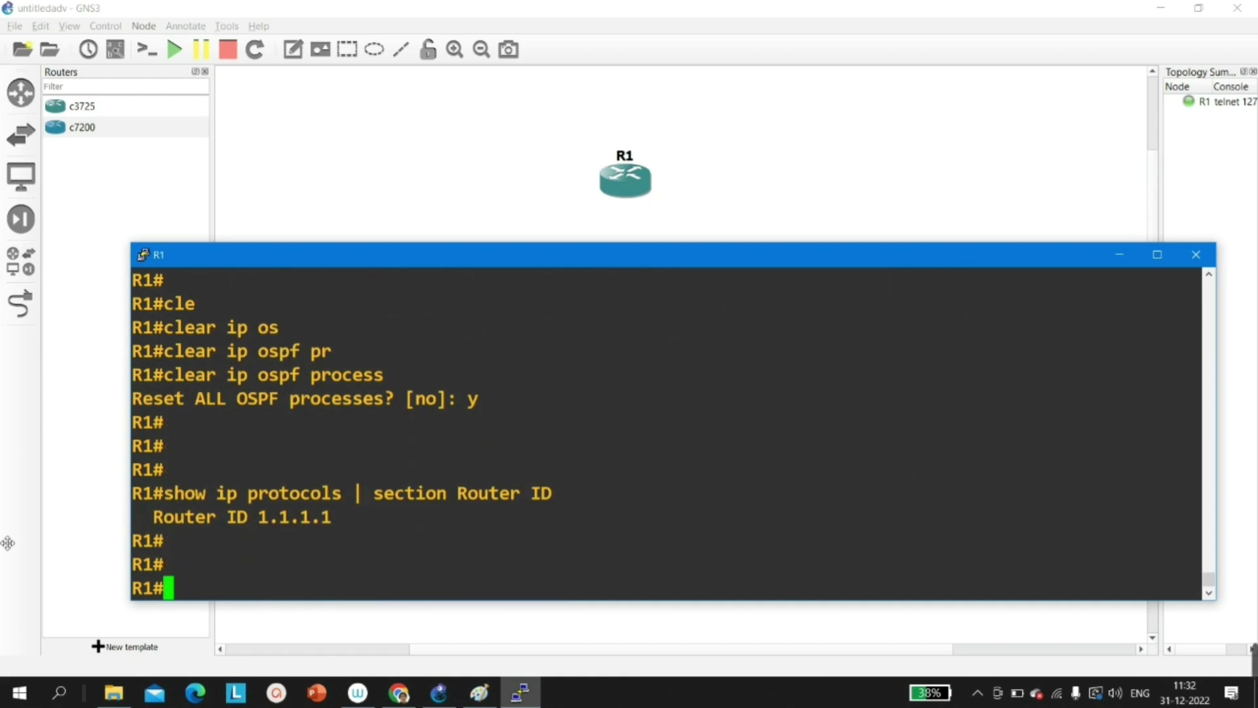
left_click_drag(150, 520, 341, 523)
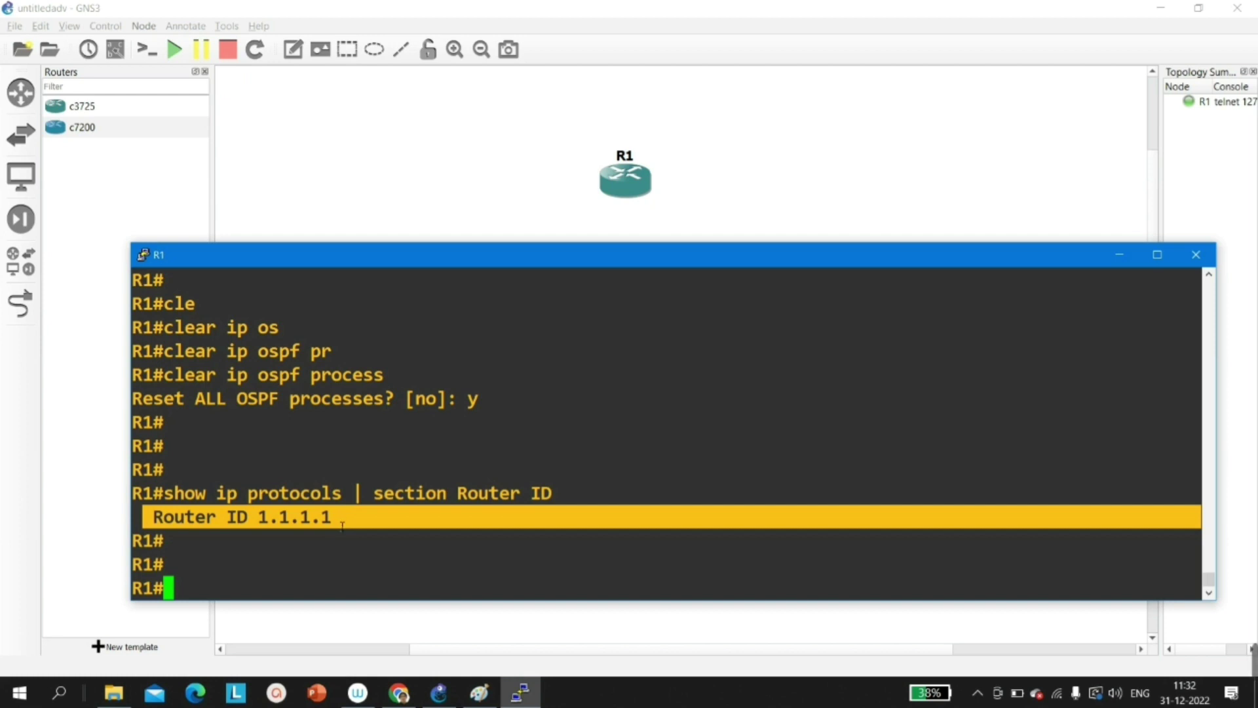
left_click(349, 529)
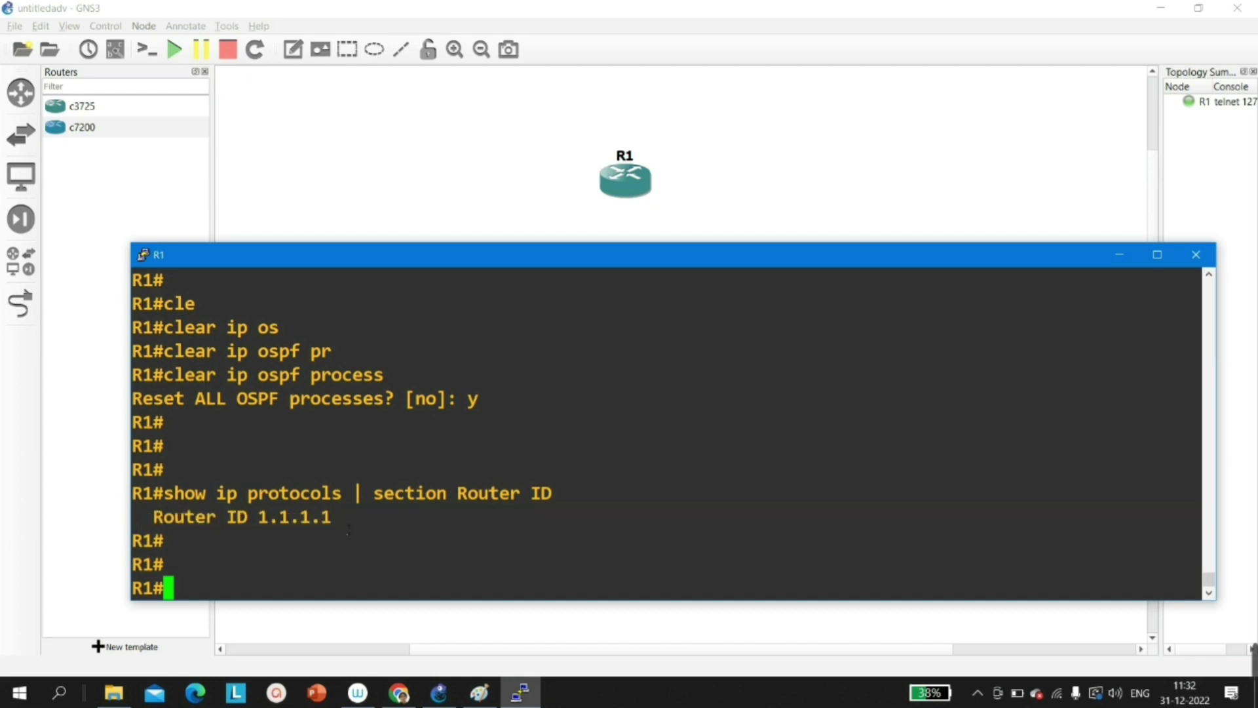
left_click_drag(348, 529, 326, 524)
- Enter global configuration mode on R1 from the terminal
key("Return")
type("conf")
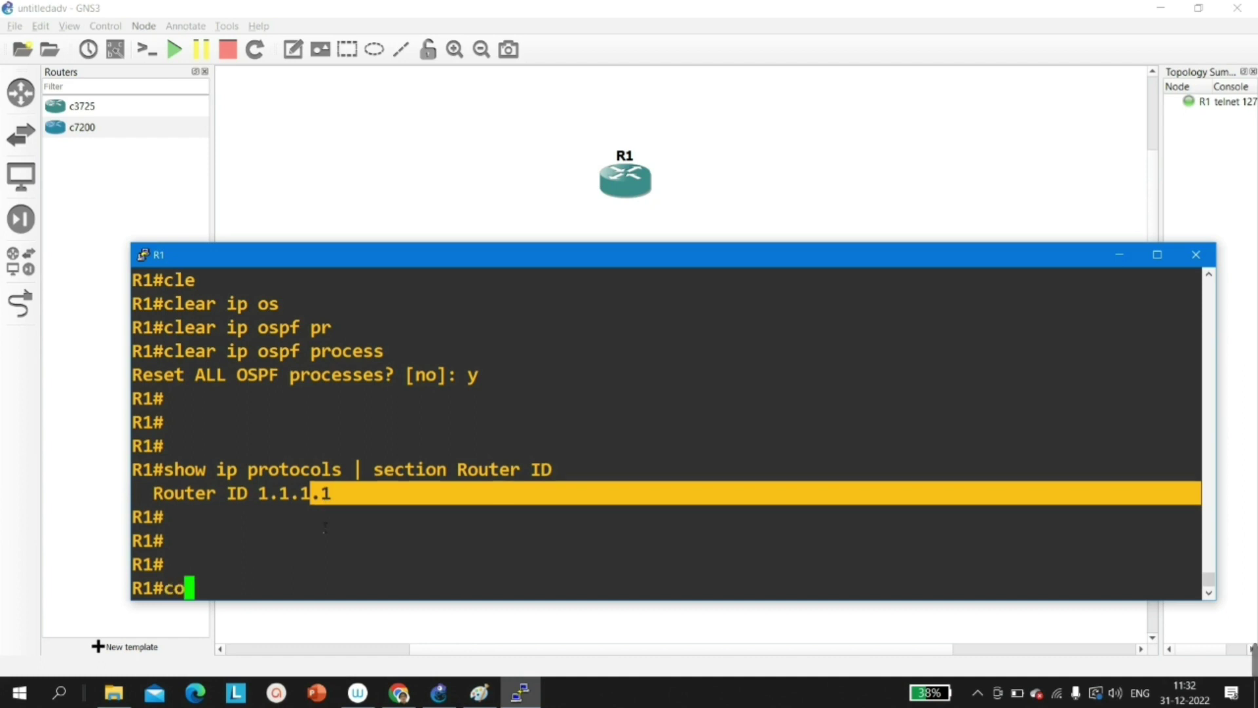
key("Tab")
key("Return")
key("Return")
key("Return")
key("Return")
key("Return")
key("Return")
key("Return")
key("Return")
key("Return")
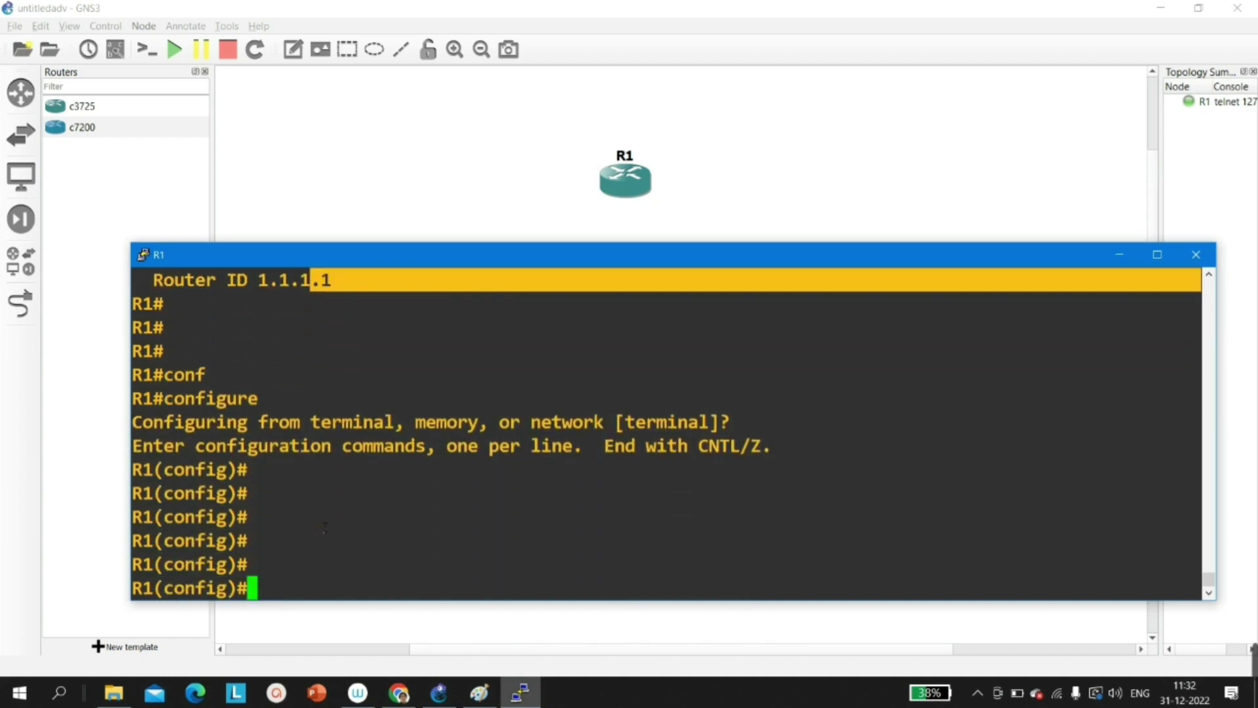
- Shut down interface Loopback0 and return to privileged EXEC mode
type("int l0")
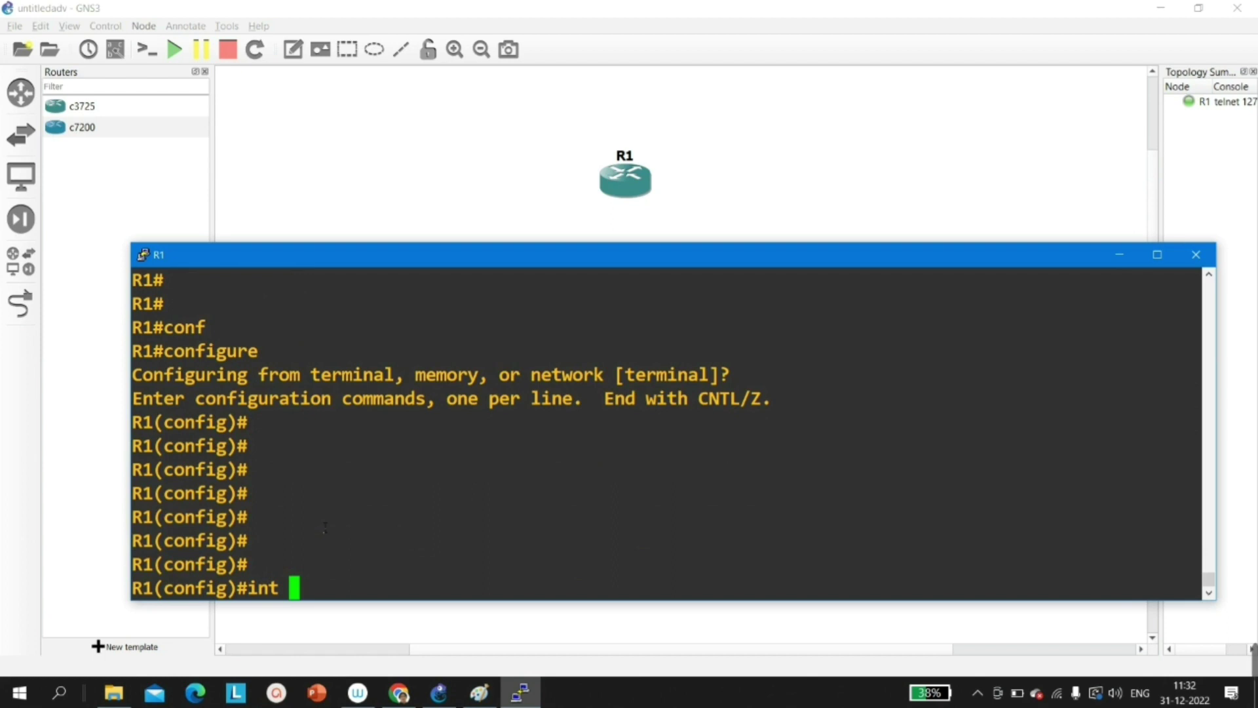
key("Return")
type("sh")
key("Tab")
key("Return")
key("Return")
key("Return")
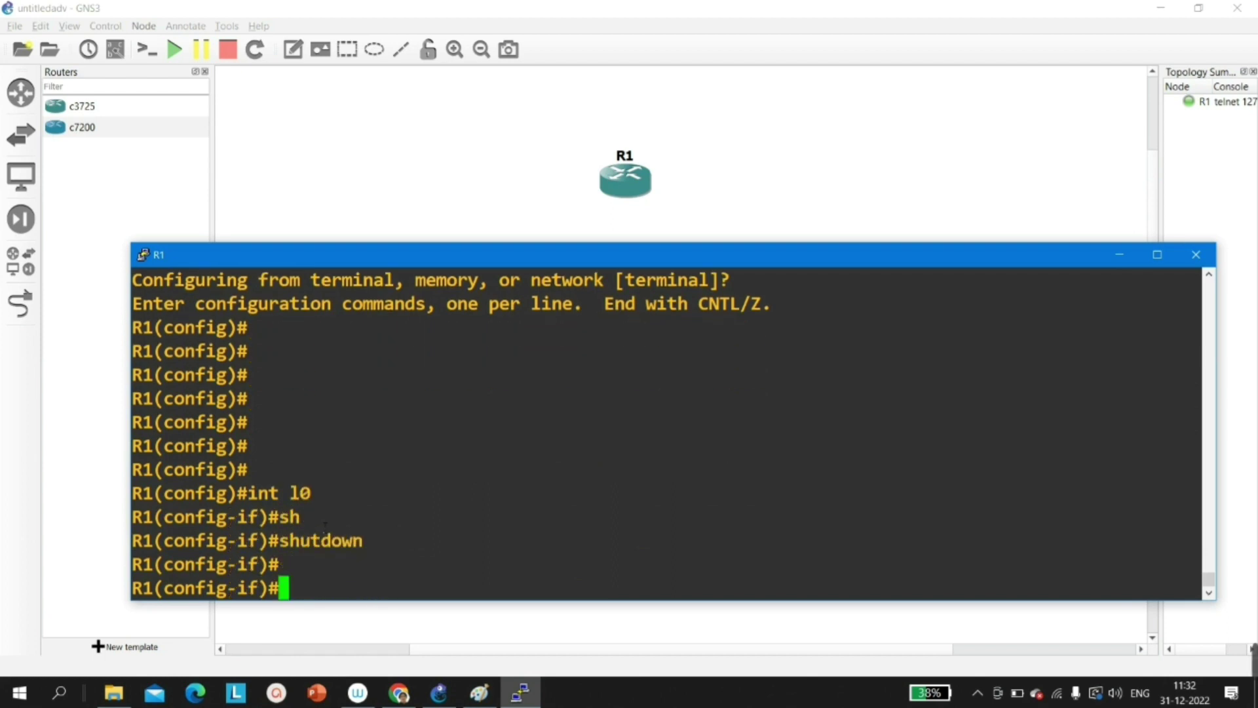
key("ctrl+z")
key("Return")
key("Return")
key("Return")
key("Return")
key("Return")
key("Return")
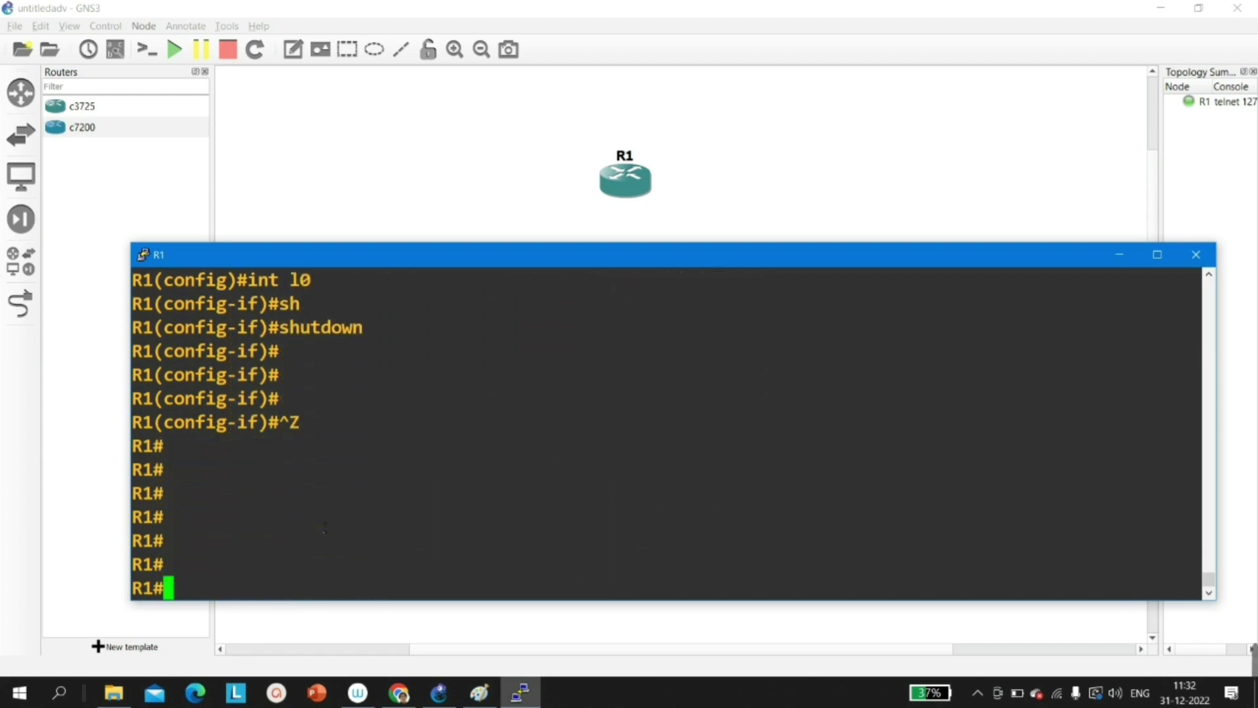
- Run show ip int br | ex un again and highlight the status of Loopback0
type("show ip int br ")
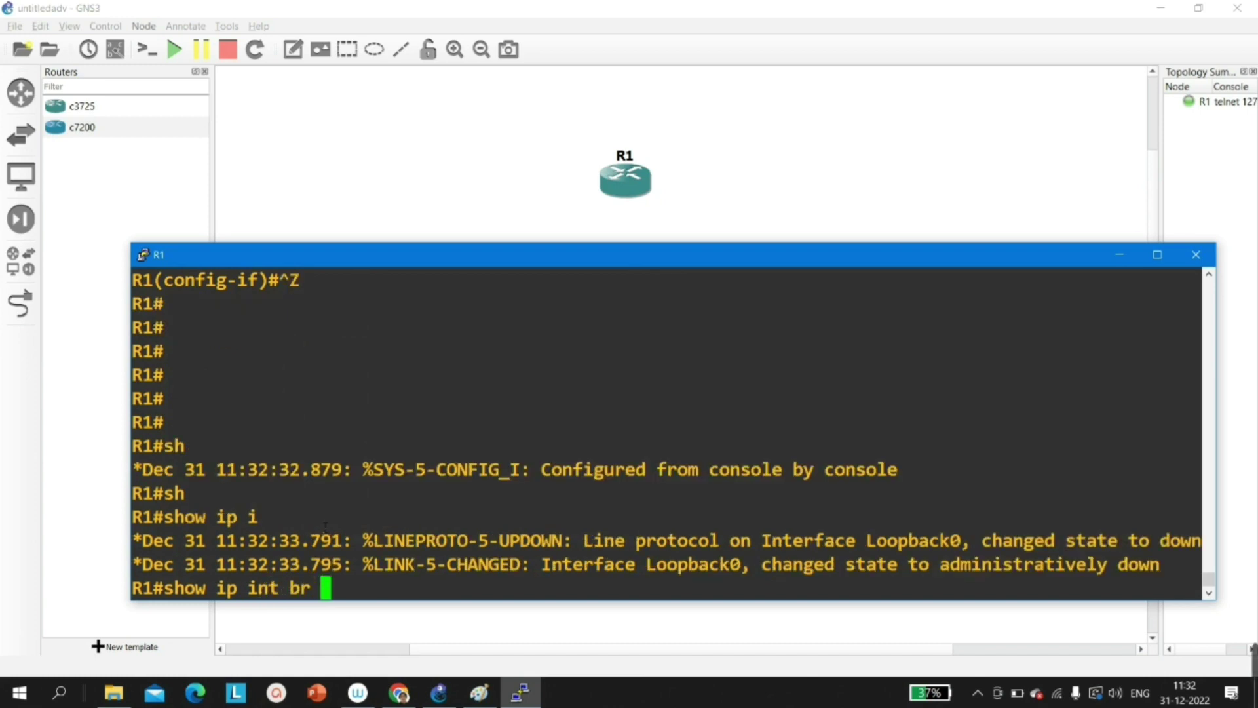
type("| ex un")
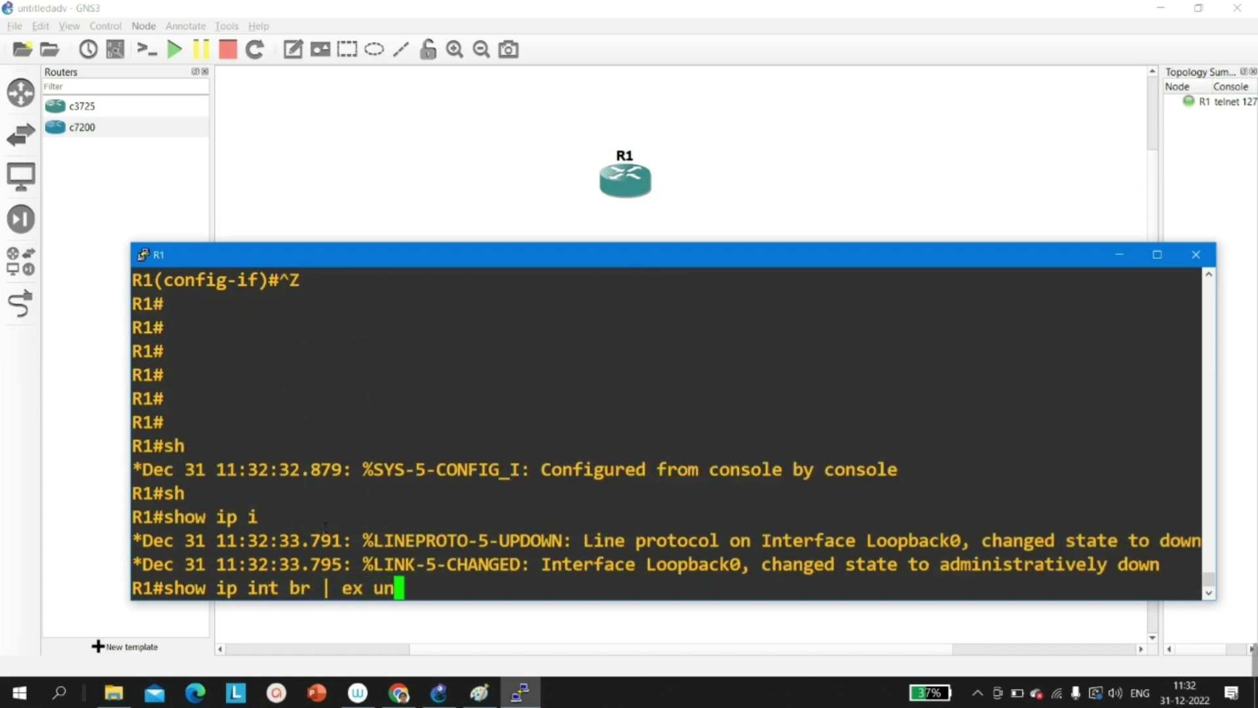
key("Return")
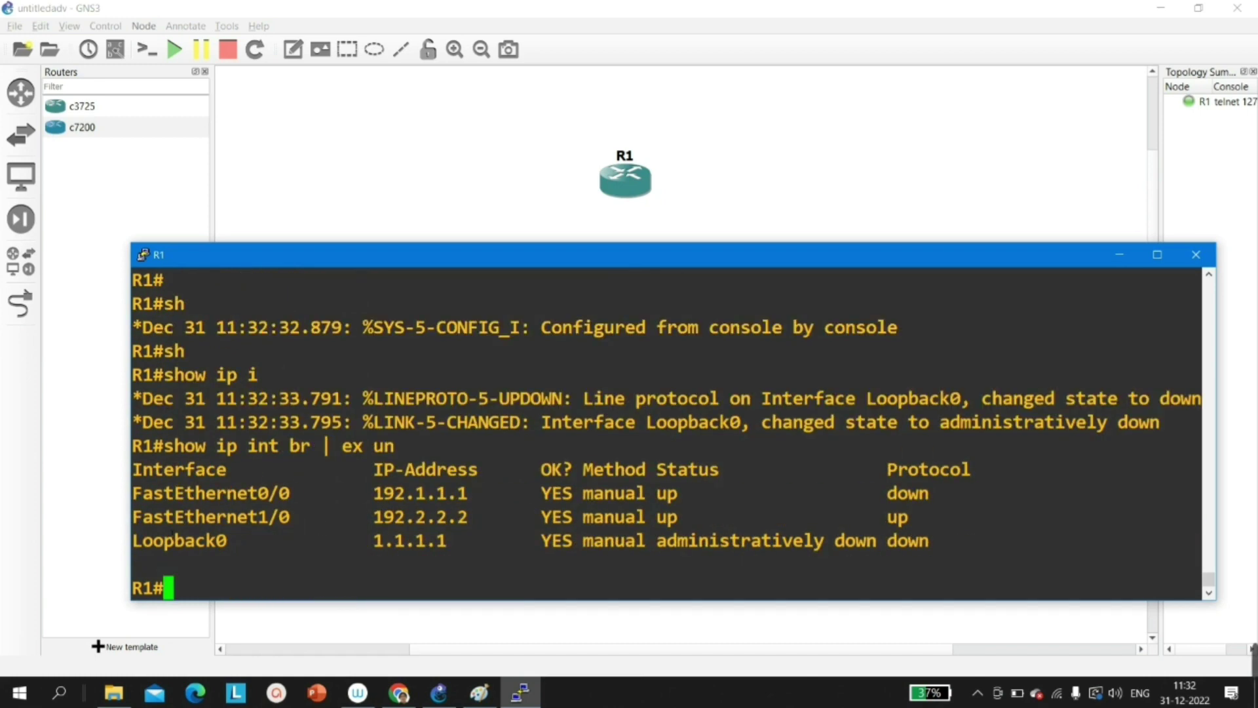
left_click_drag(179, 557, 827, 541)
key("Return")
type("conf")
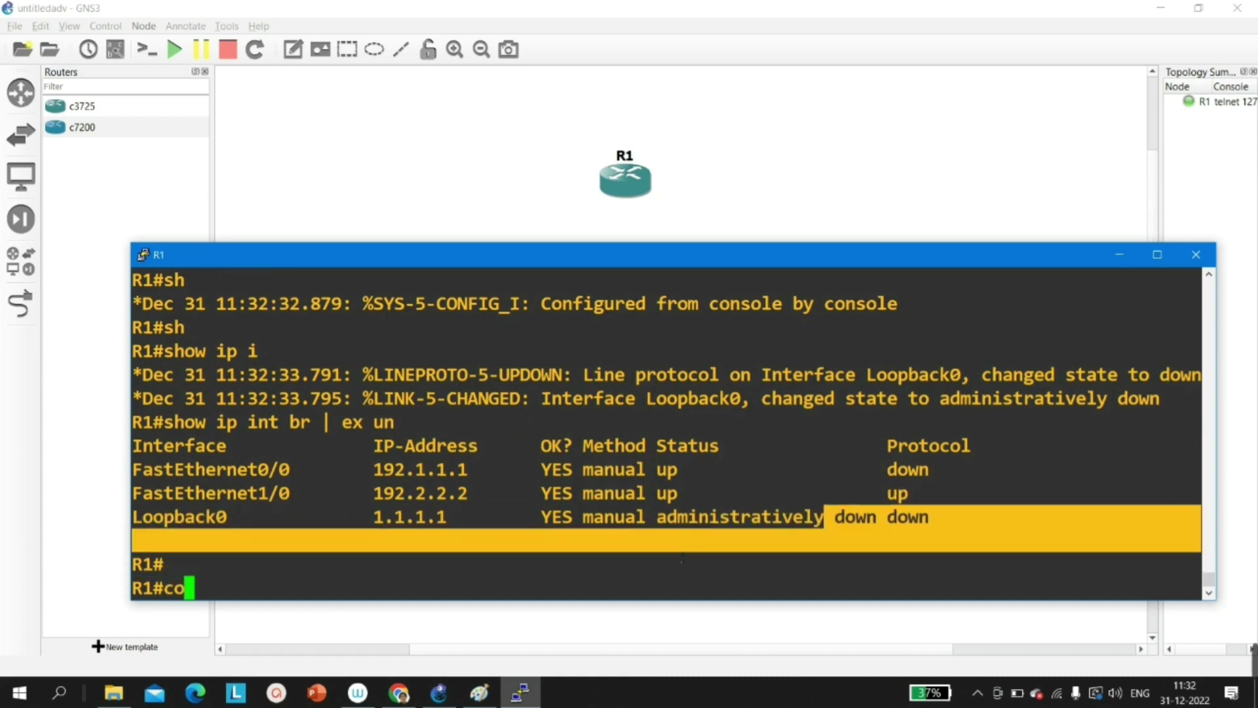
key("Tab")
type("\\")
key("Return")
key("Return")
key("Return")
key("Return")
- Open global configuration mode on R1 again, accepting the default terminal source
type("con")
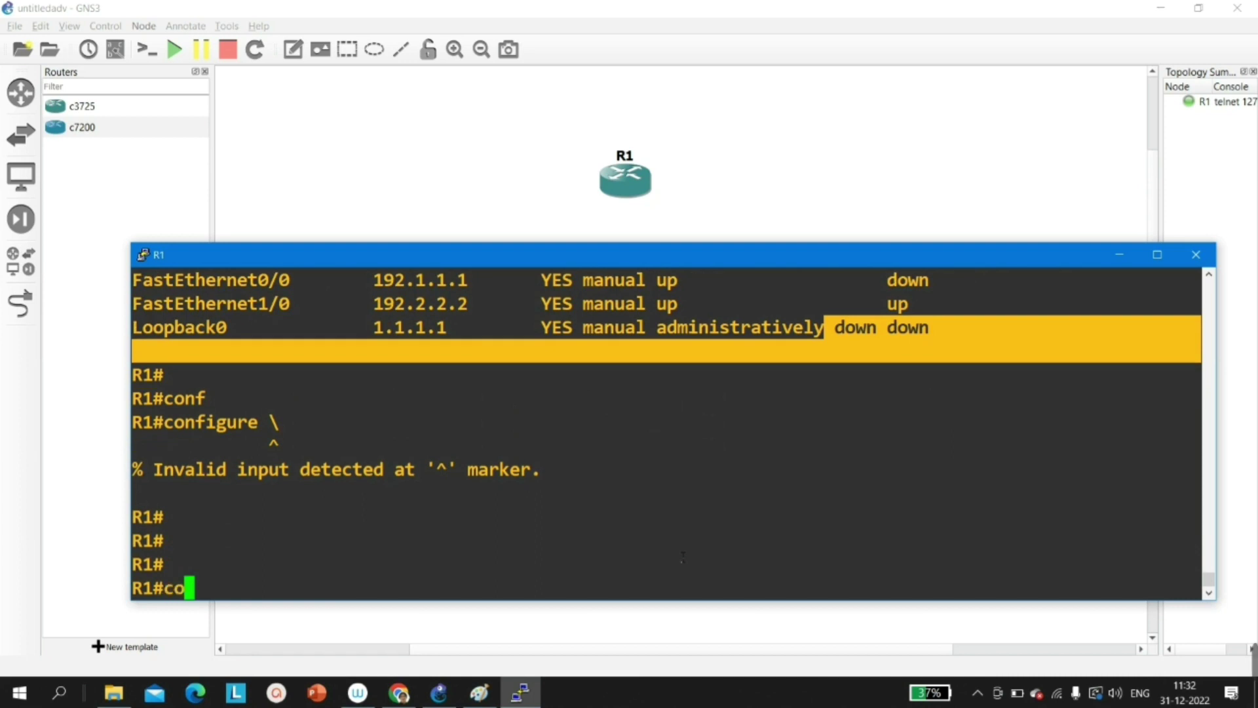
type("f")
key("Tab")
key("Return")
key("Return")
key("Return")
key("Return")
key("Return")
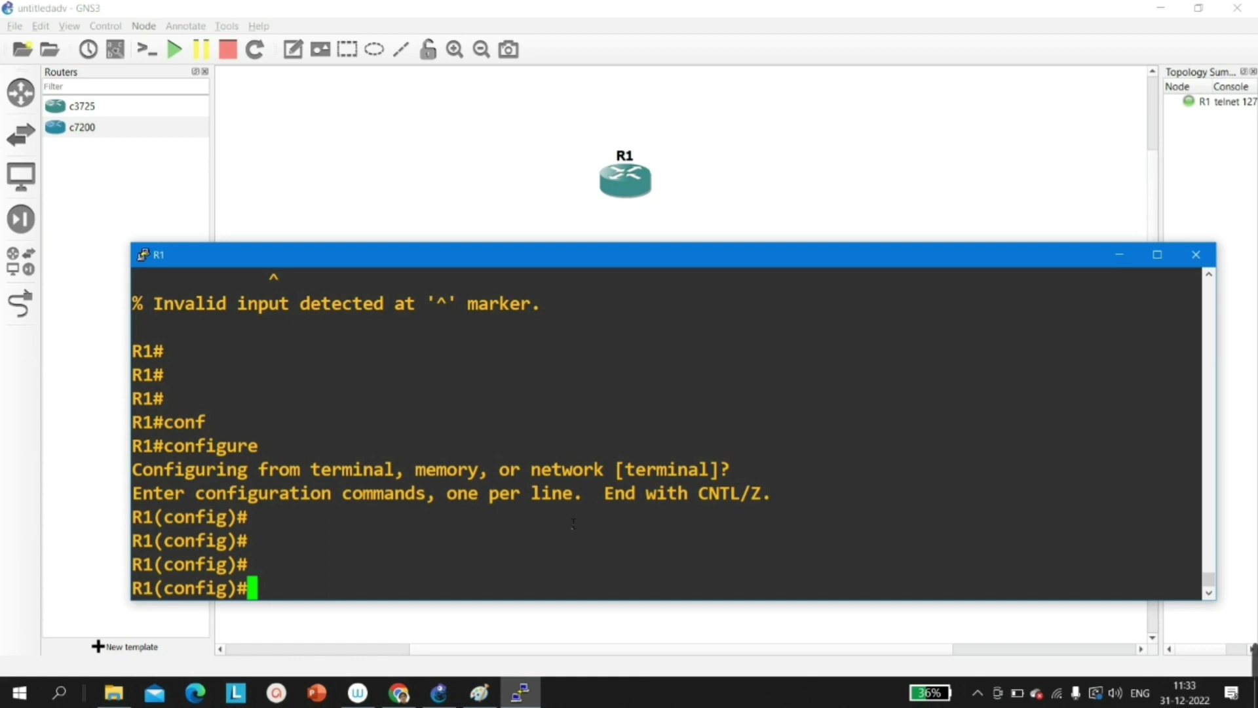
- Remove the IP address from interface Loopback0 with no ip address and return to privileged EXEC mode
scroll(573, 523, "up", 5)
scroll(569, 505, "down", 5)
type("int l")
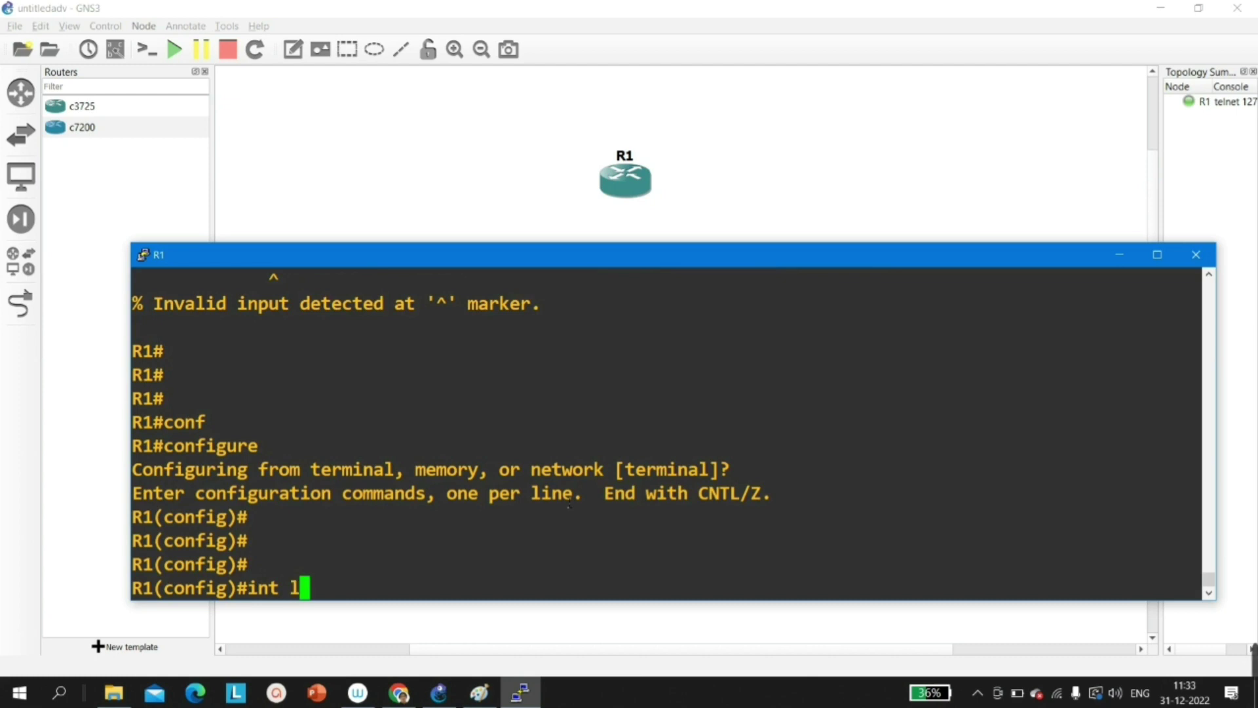
type("0")
key("Return")
type("no ip add")
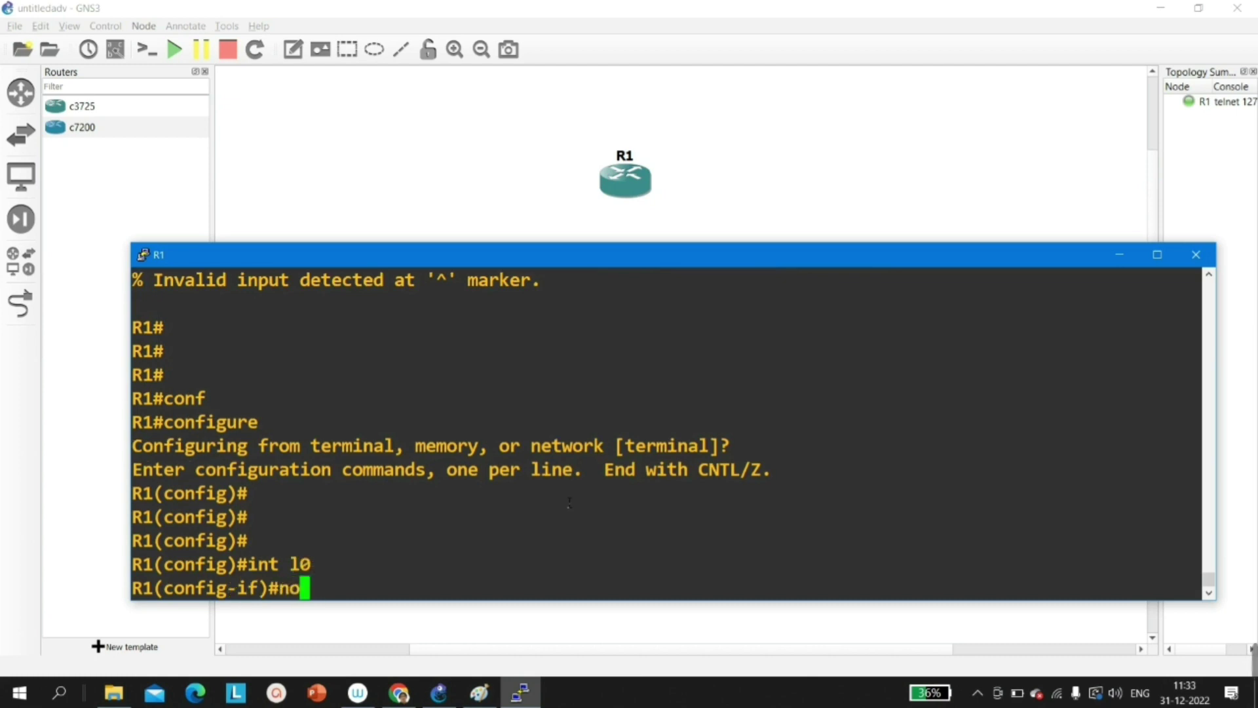
key("Tab")
key("Return")
key("Return")
key("Return")
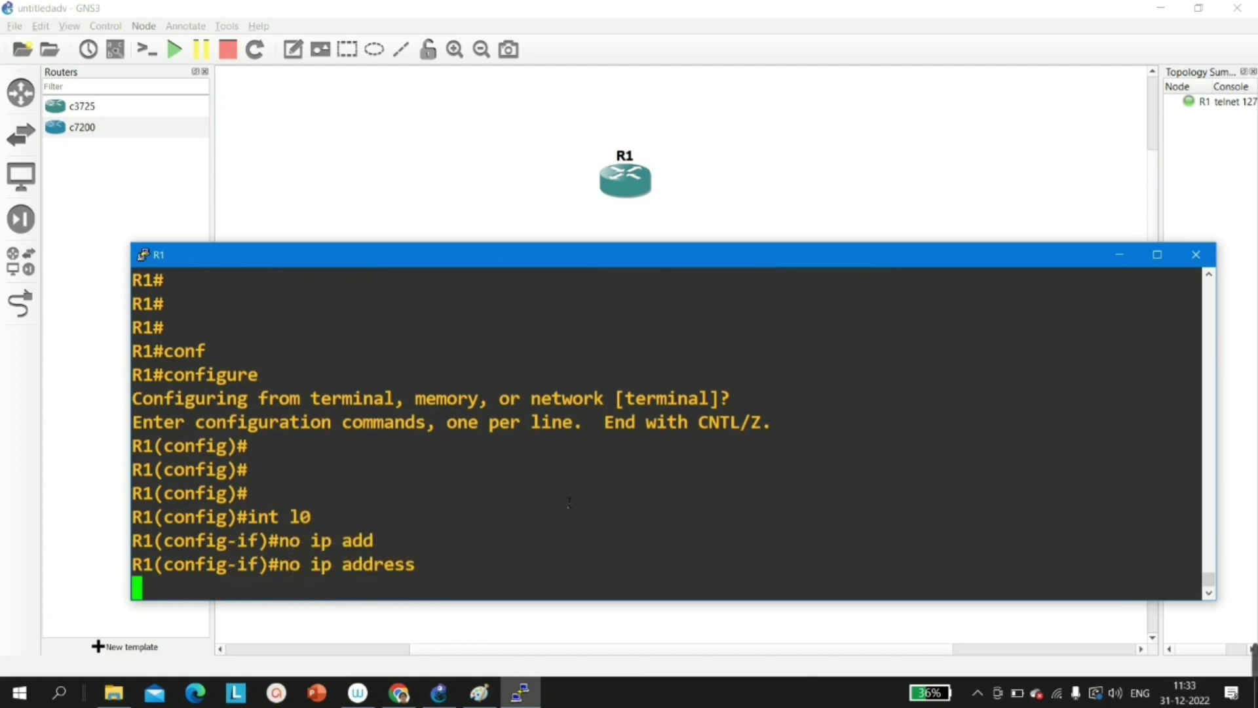
key("ctrl+z")
key("Return")
key("Return")
key("Return")
key("Return")
- Run show ip int br | ex un and highlight the FastEthernet0/0 entry in the interface list
type("conf")
key("Tab")
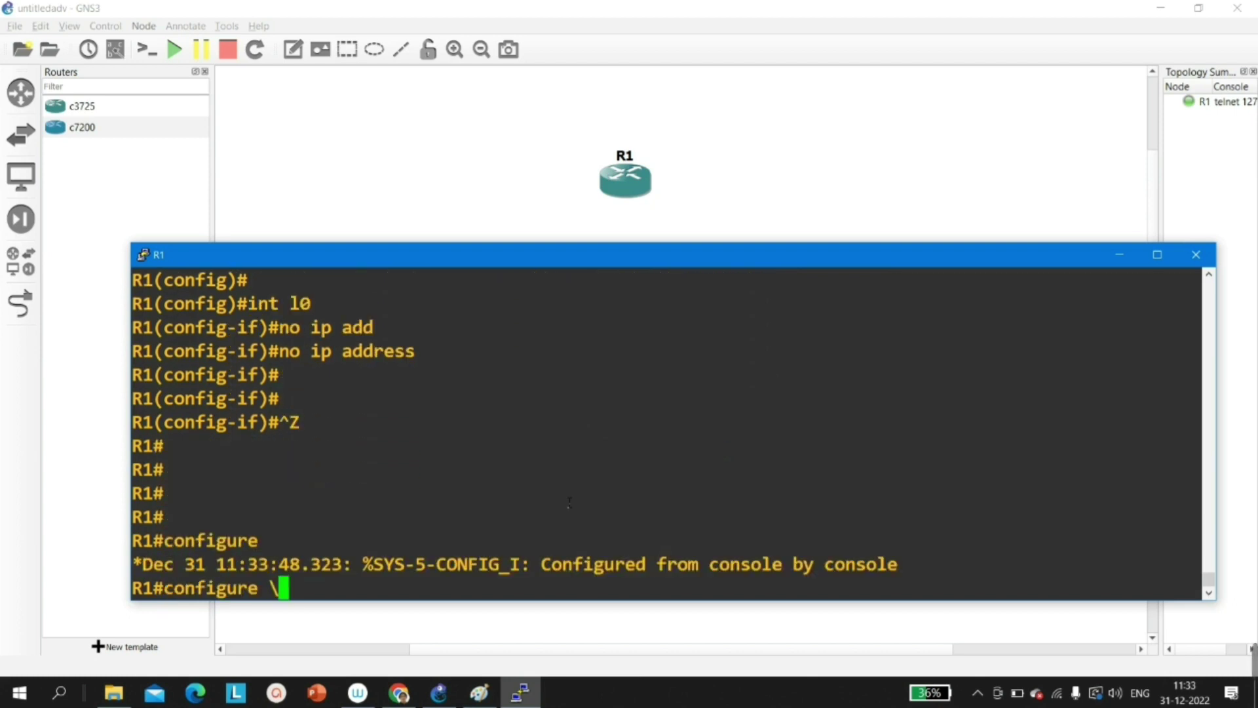
key("Up")
key("Return")
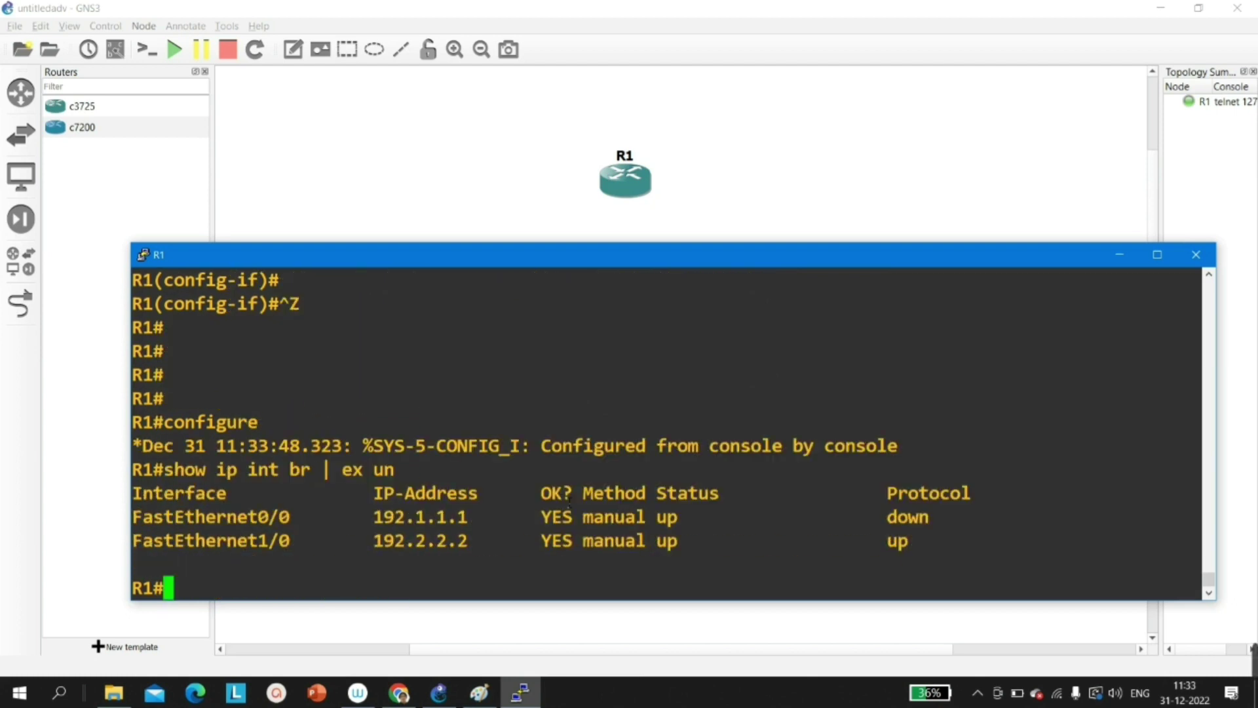
left_click_drag(173, 517, 686, 514)
left_click(686, 514)
key("Return")
key("Return")
key("Return")
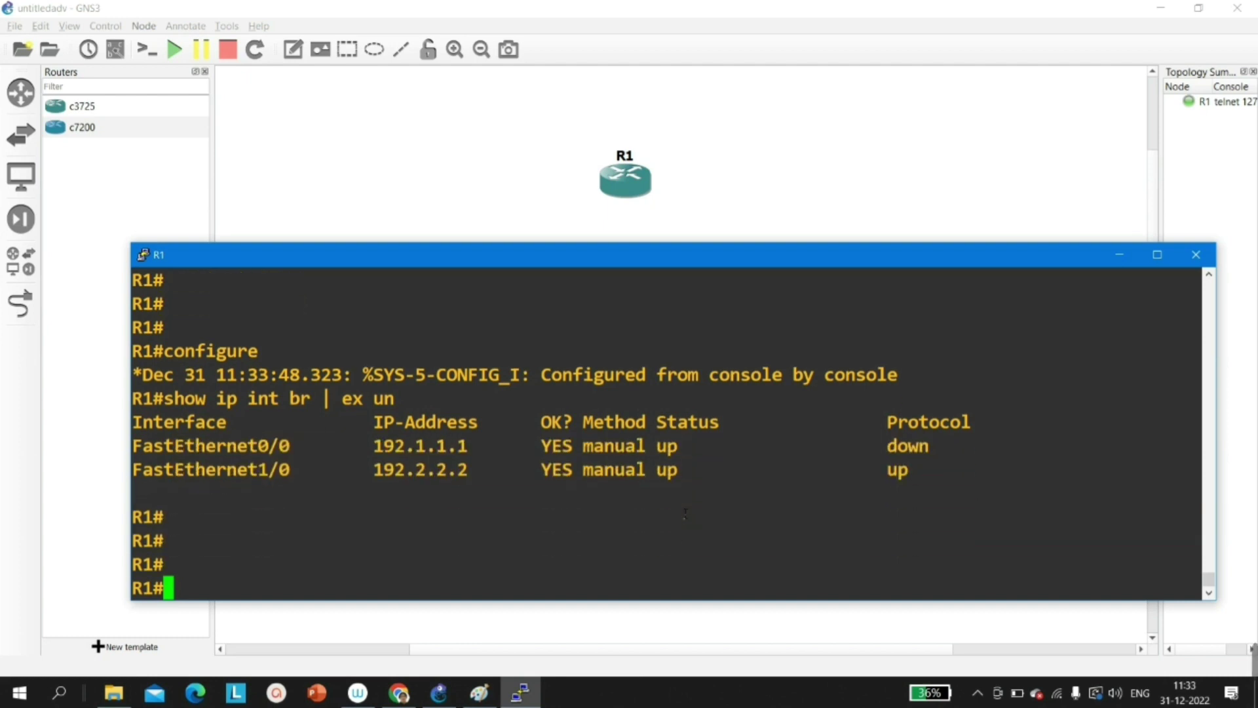
key("Return")
key("Return")
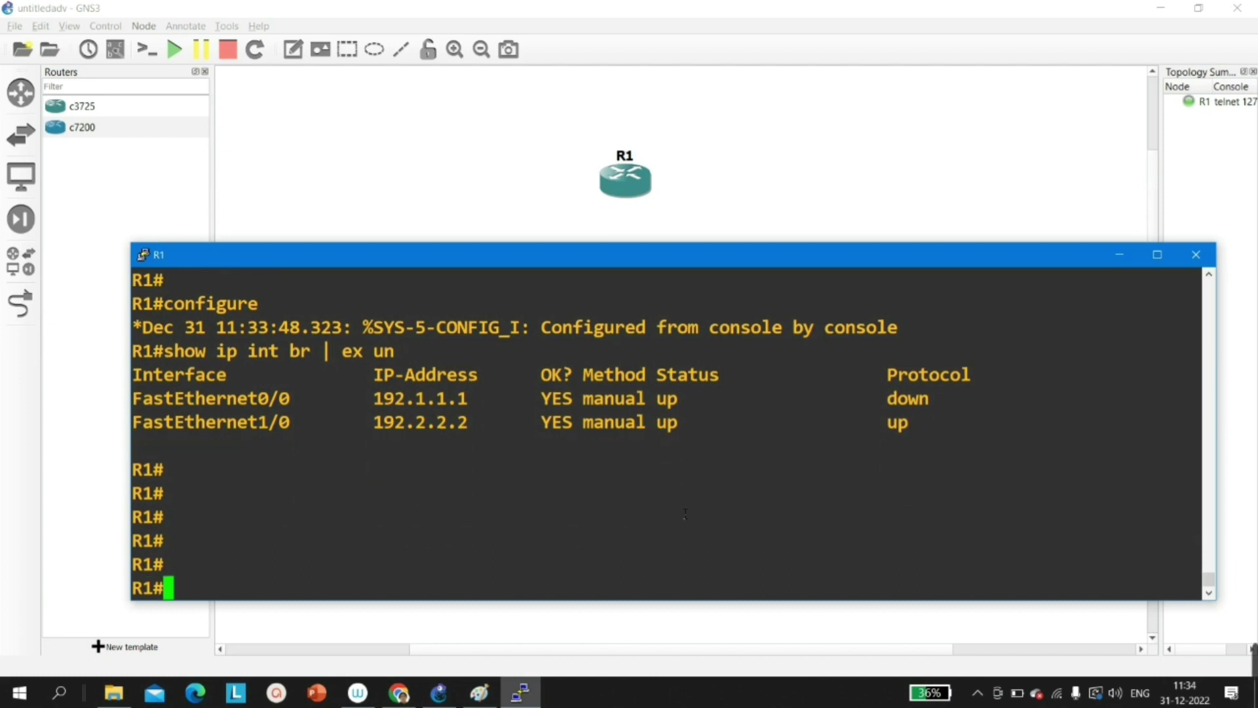
- Run show ip protocols | section Router ID and highlight the Router ID value
key("Return")
key("Up")
key("Up")
key("Down")
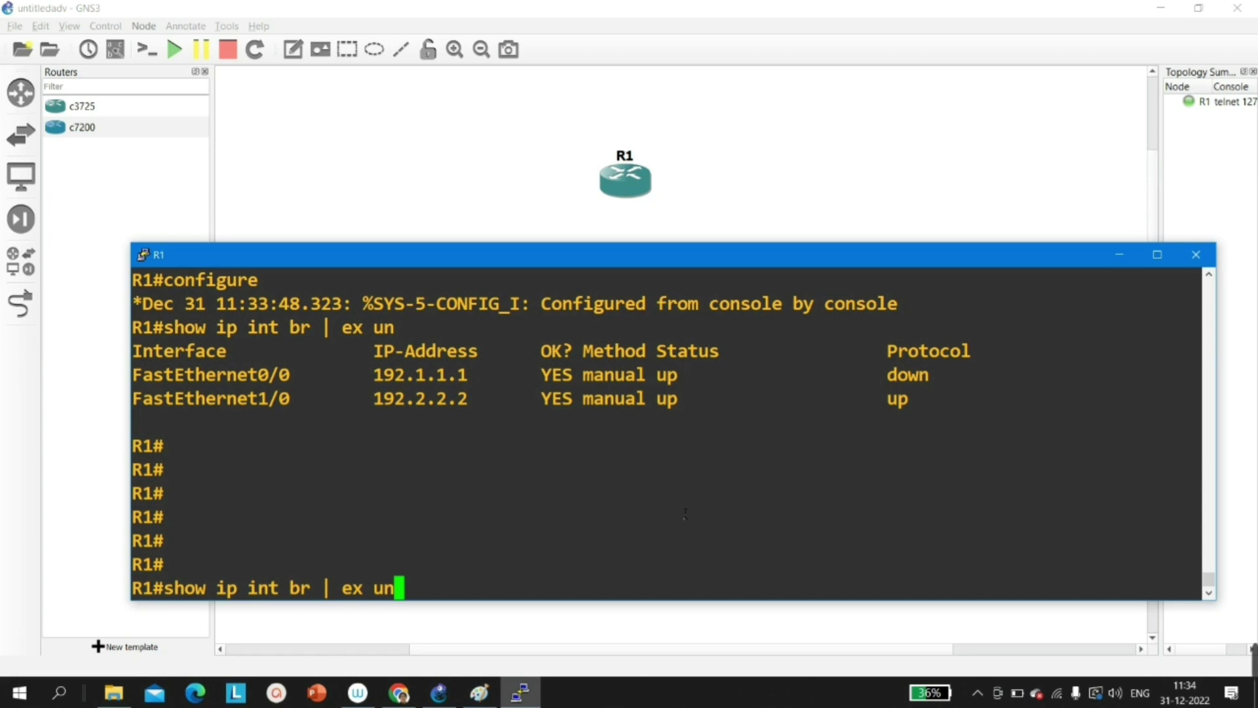
key("Up")
key("Up")
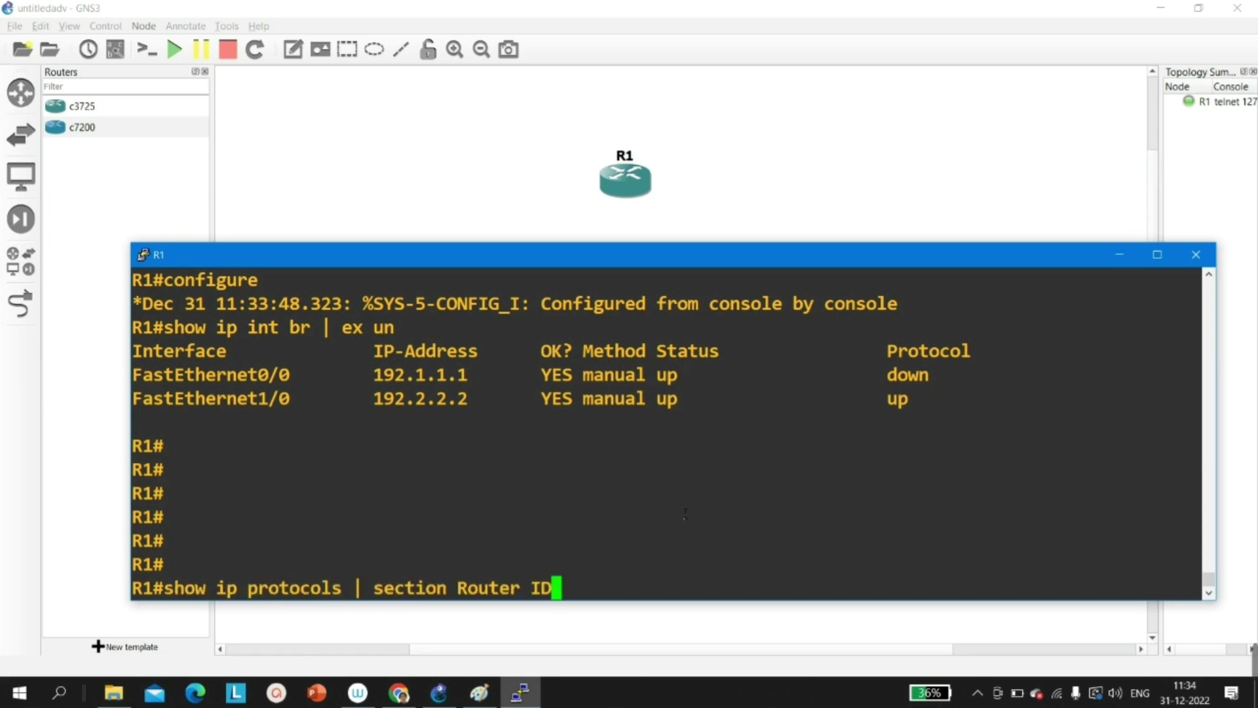
key("Return")
key("Return")
key("Return")
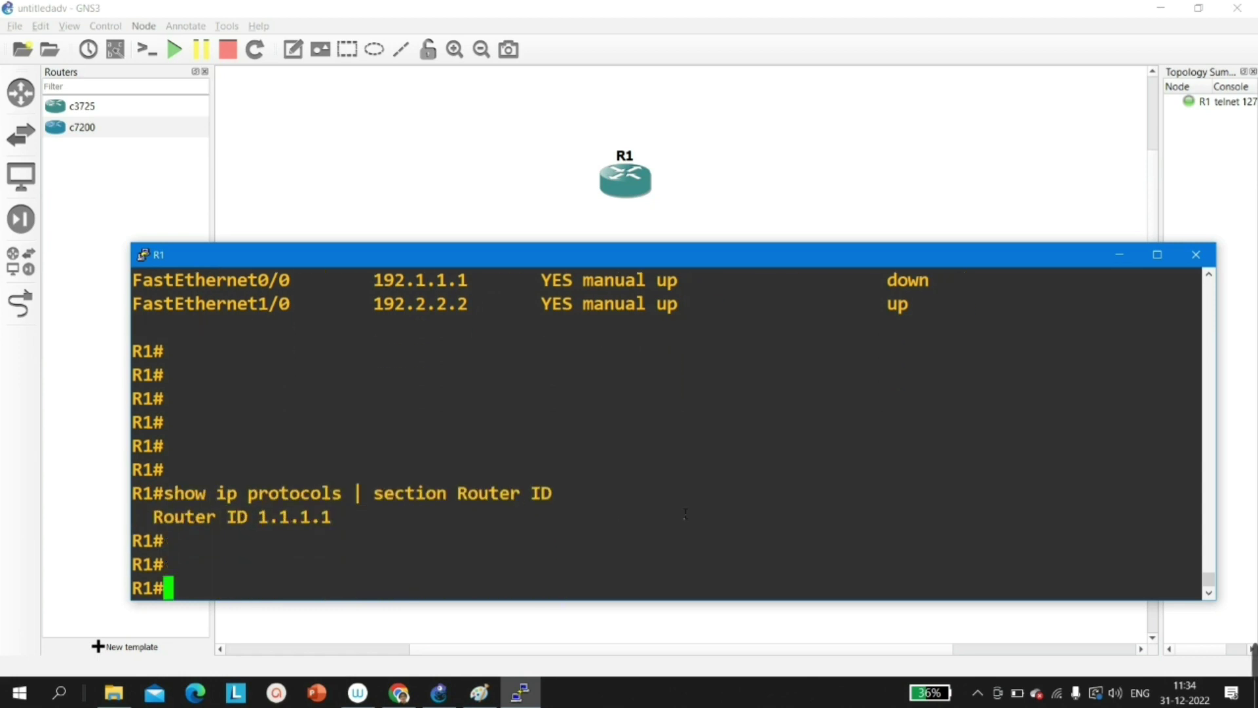
left_click_drag(256, 524, 370, 523)
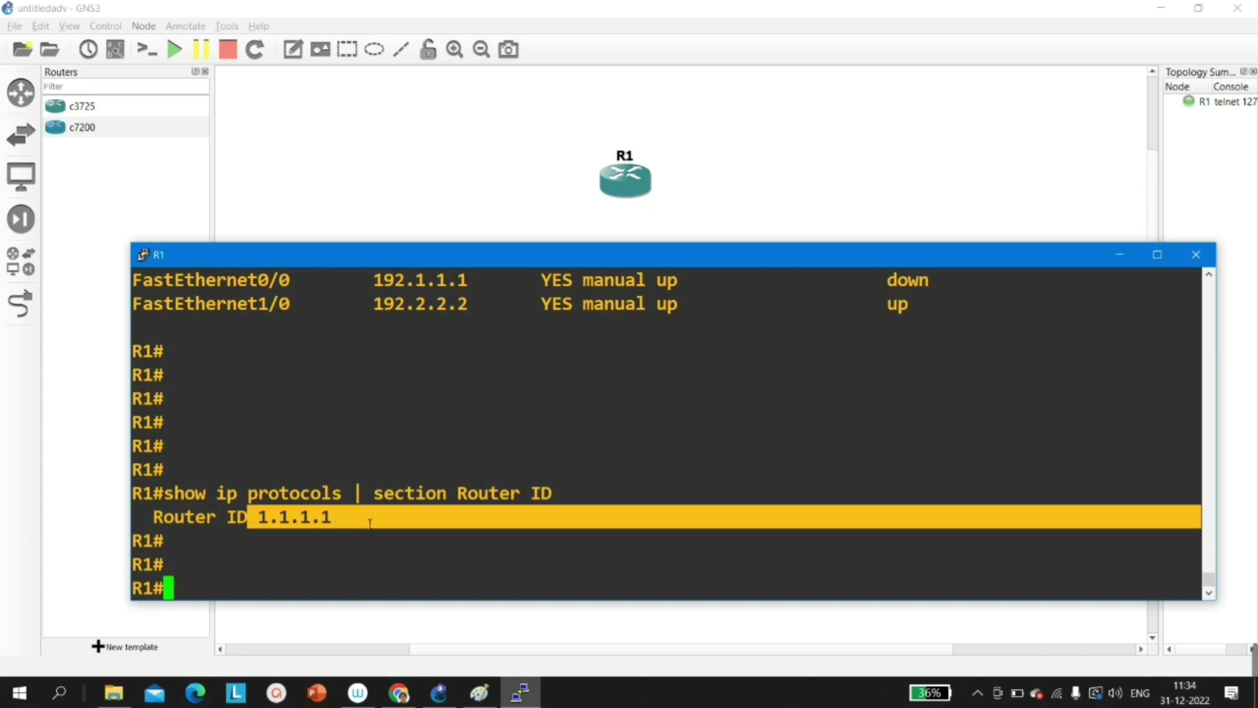
- Reset all OSPF processes on R1 with clear ip ospf process, answering y to the confirmation
key("Return")
type("cle")
key("Tab")
type("ip os")
key("Tab")
type("pro")
key("Tab")
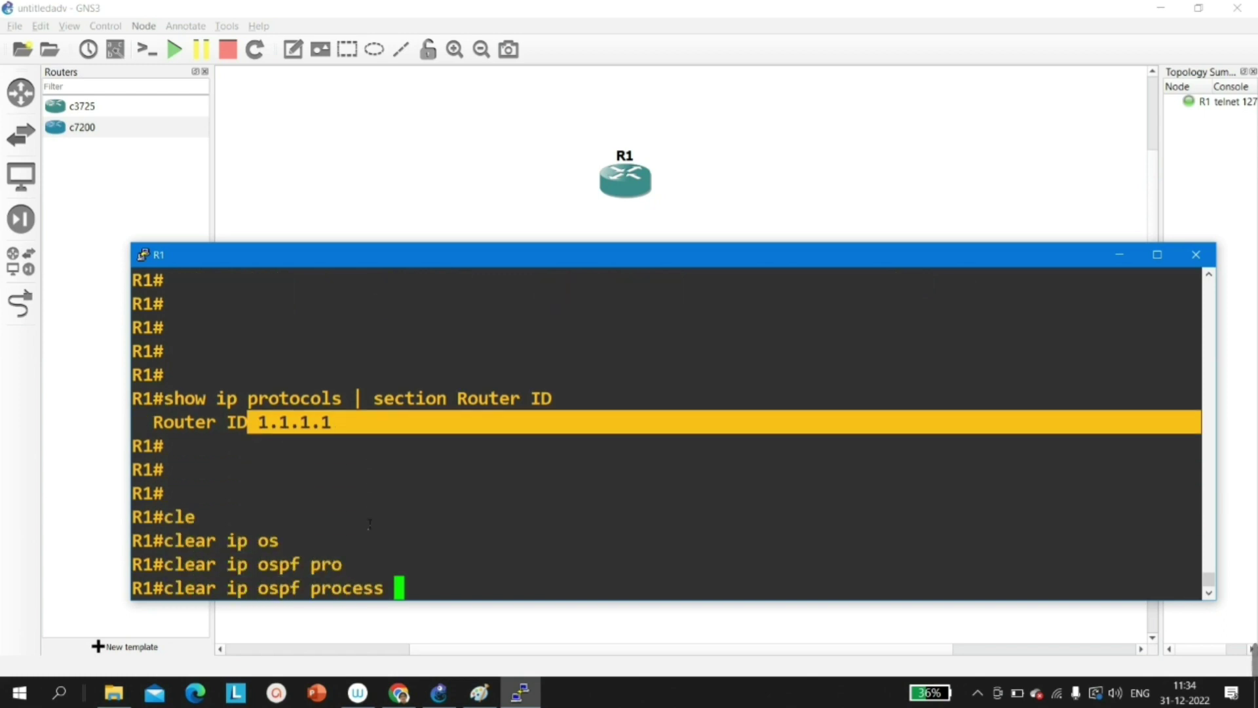
key("Return")
type("y")
key("Return")
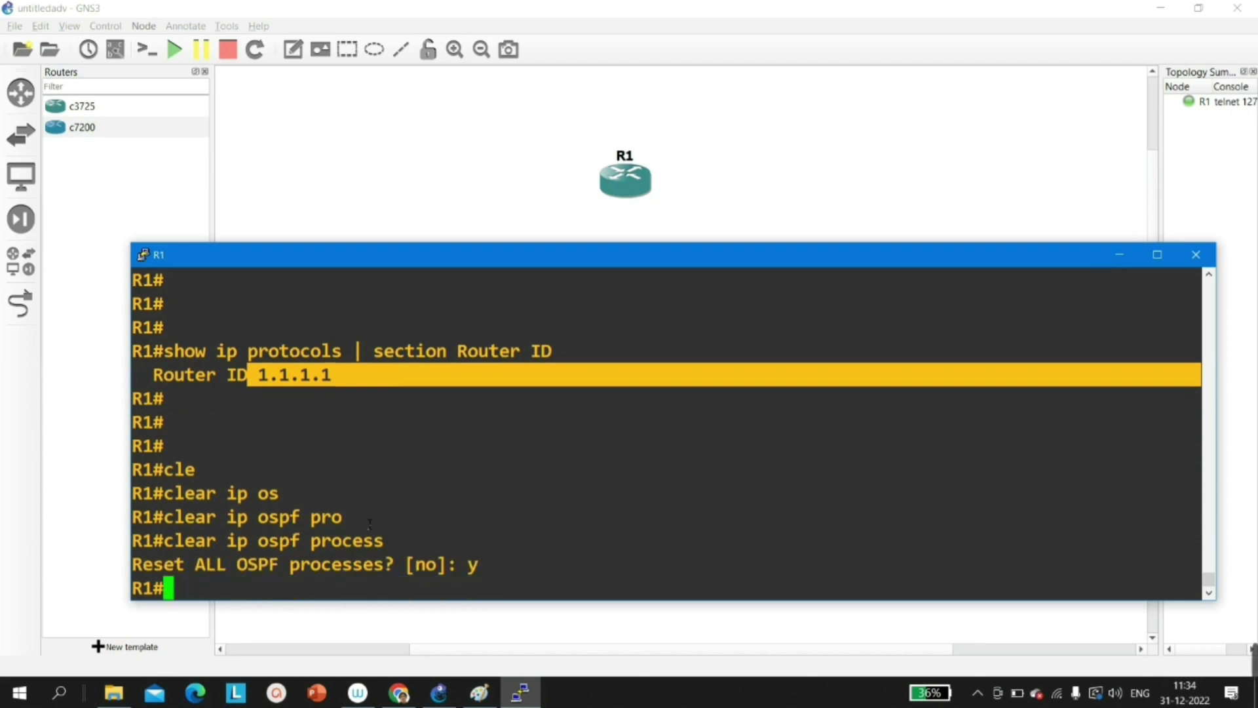
key("Return")
key("Return")
key("Return")
- Recheck the elected ID with show ip protocols | section Router ID and highlight the Router ID line
type("y")
key("Up")
key("Up")
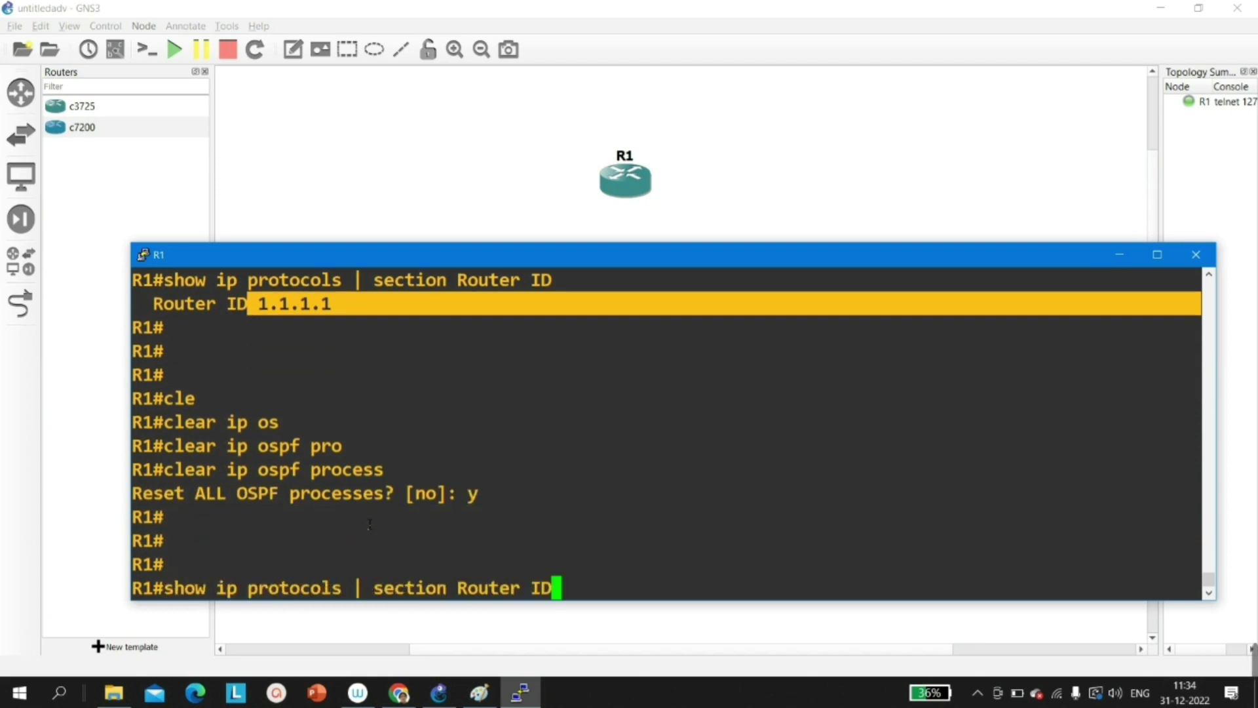
key("Return")
key("Return")
key("Return")
key("Return")
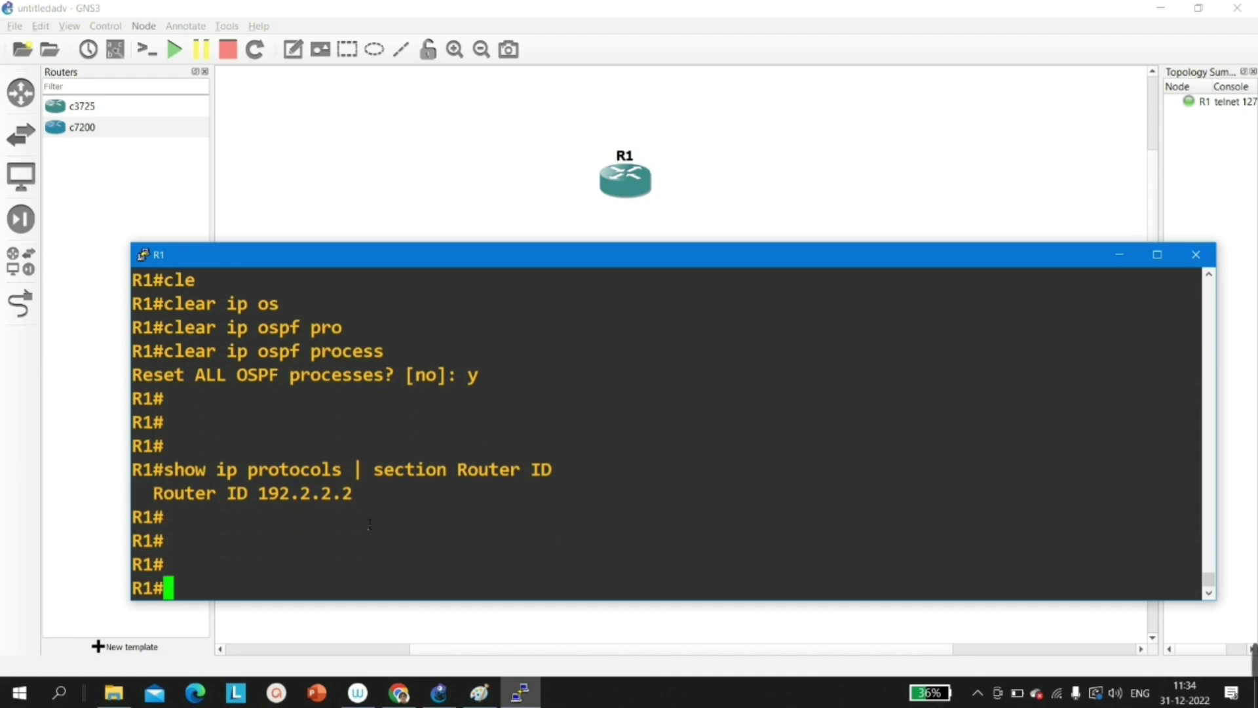
left_click_drag(374, 505, 160, 511)
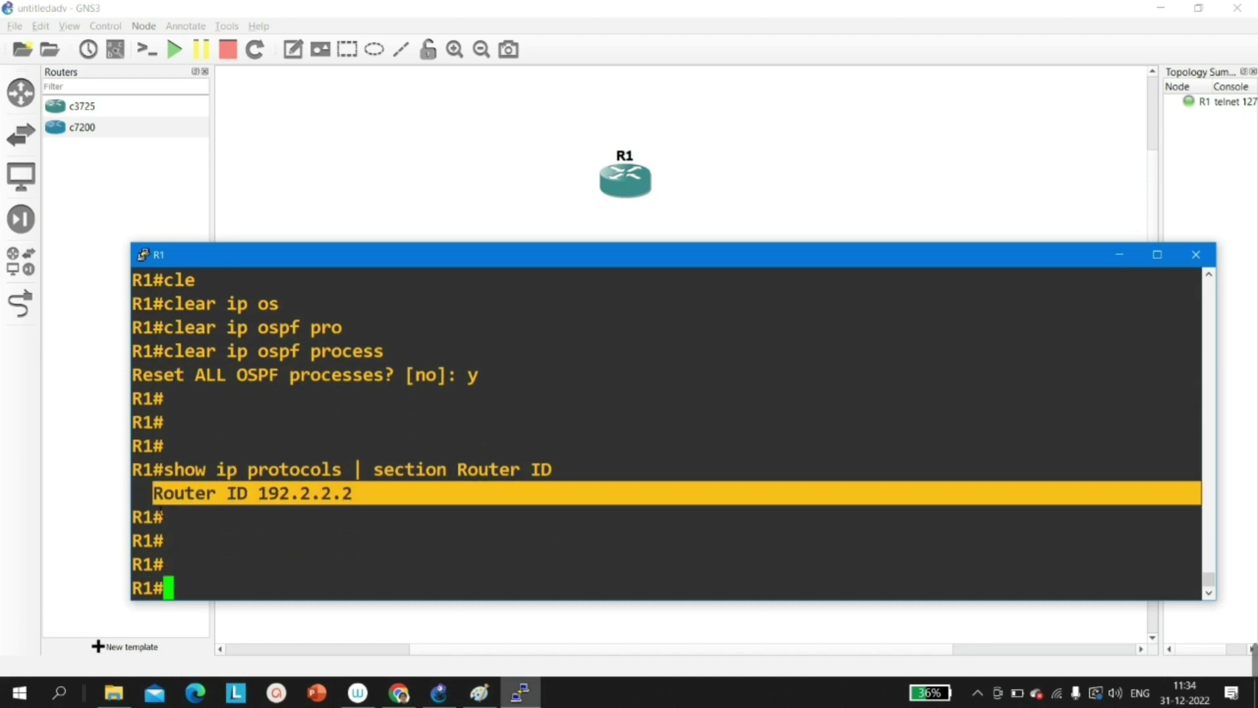
left_click_drag(395, 500, 145, 502)
left_click(509, 509)
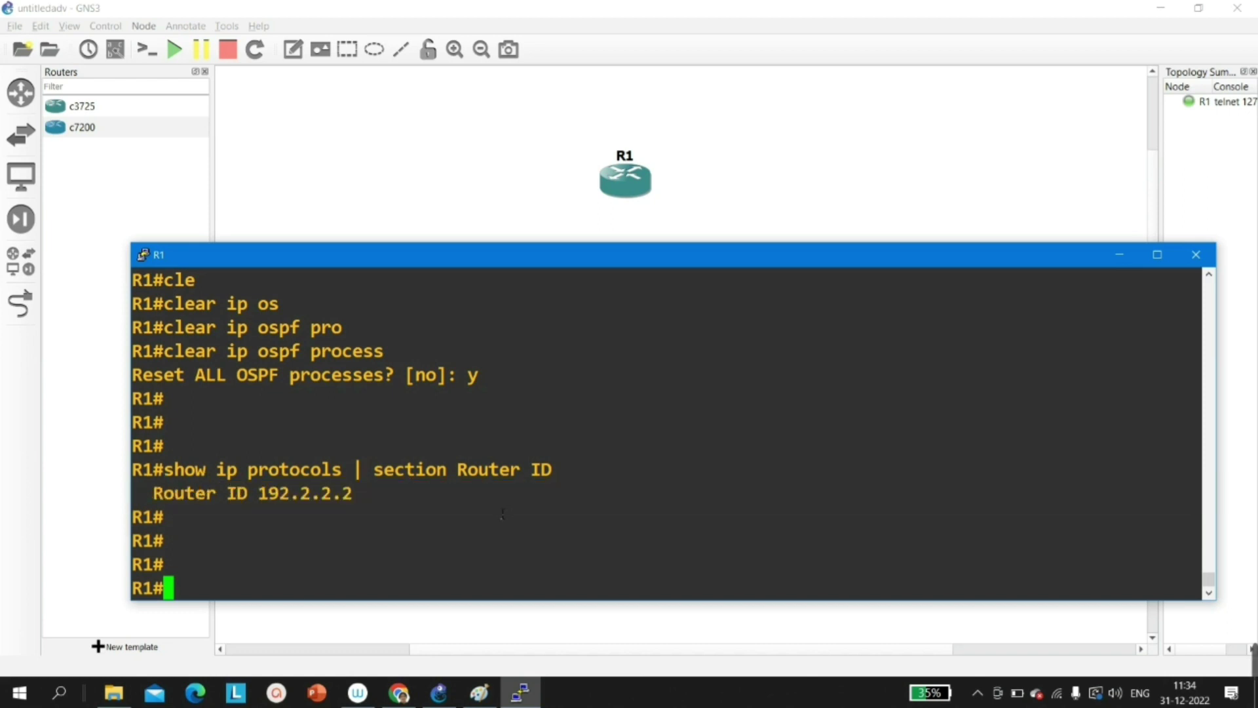
- Enter global configuration mode on R1 with configure, accepting the default terminal source
key("Return")
key("Return")
key("Return")
key("Return")
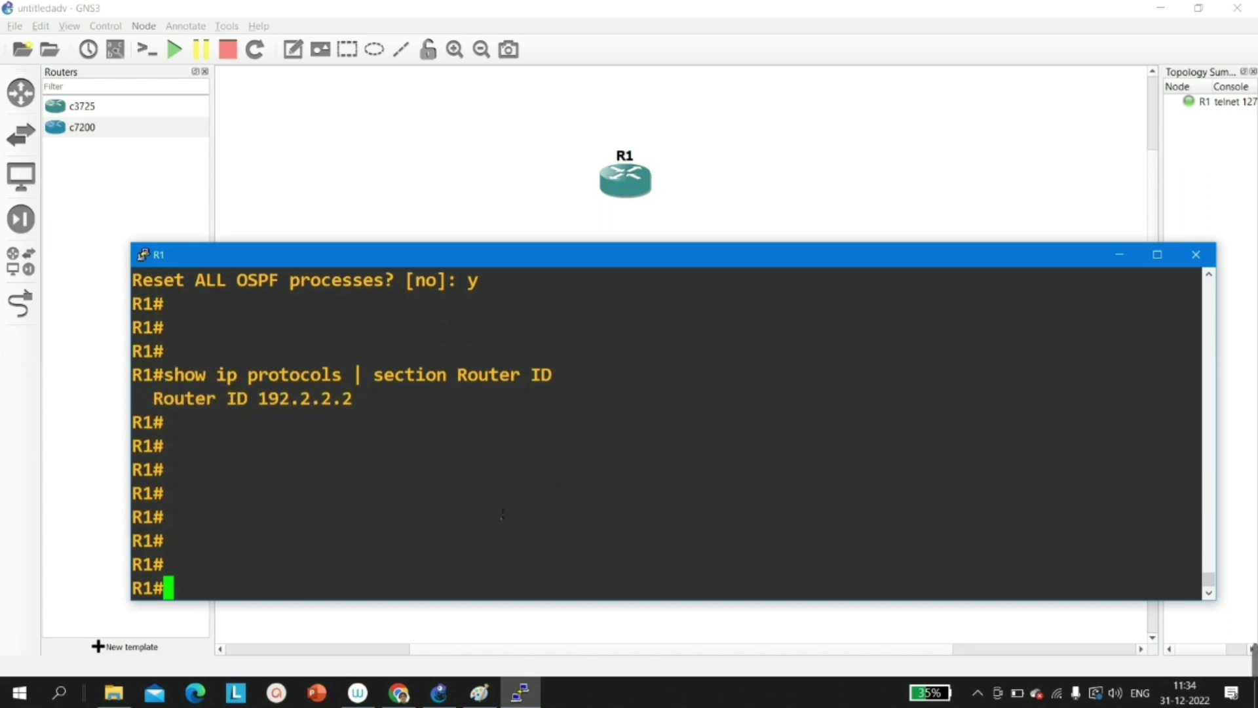
type("conf")
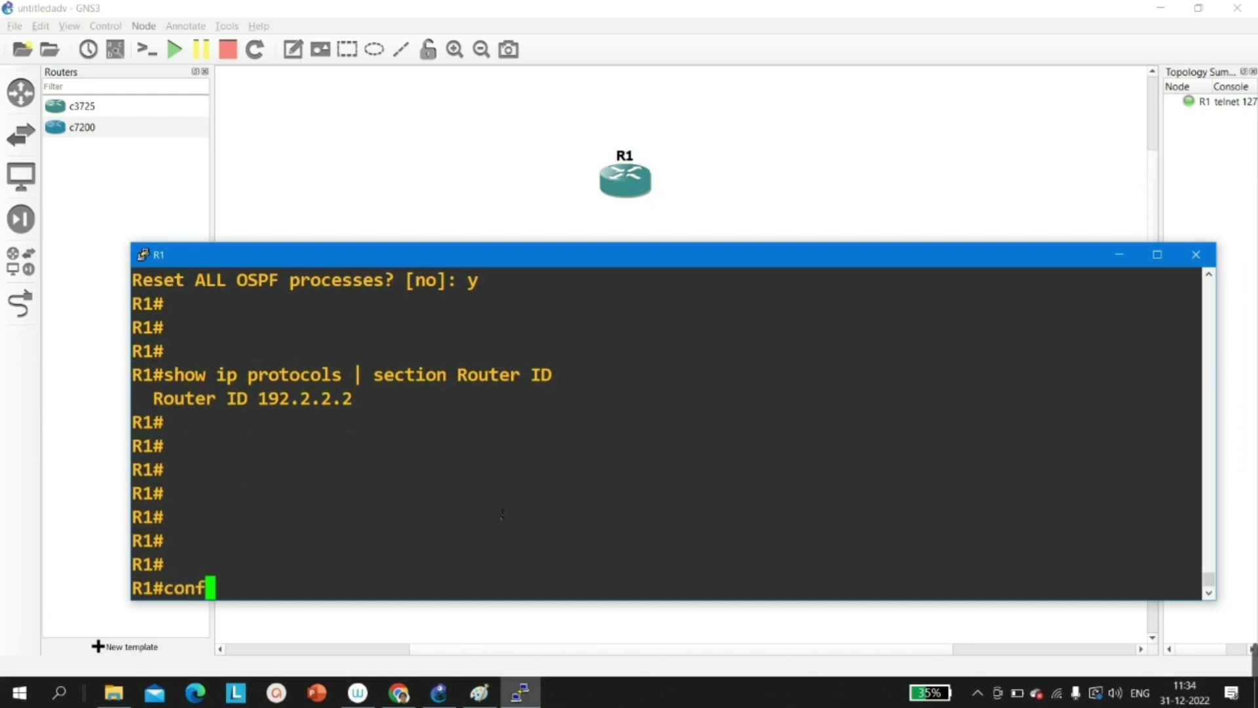
key("Tab")
key("Return")
key("Return")
key("Return")
key("Return")
key("Return")
- Remove the IP address from interface f0/0 with no ip address
type("i")
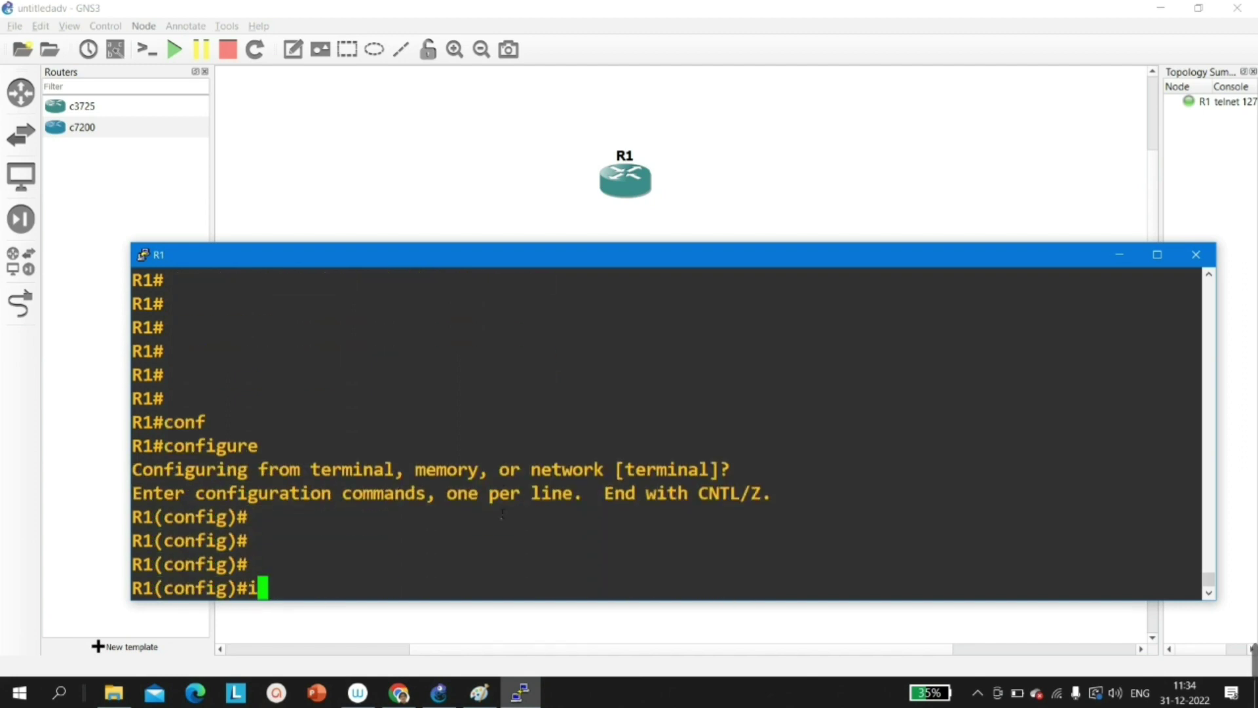
type("nt f0/0")
key("Return")
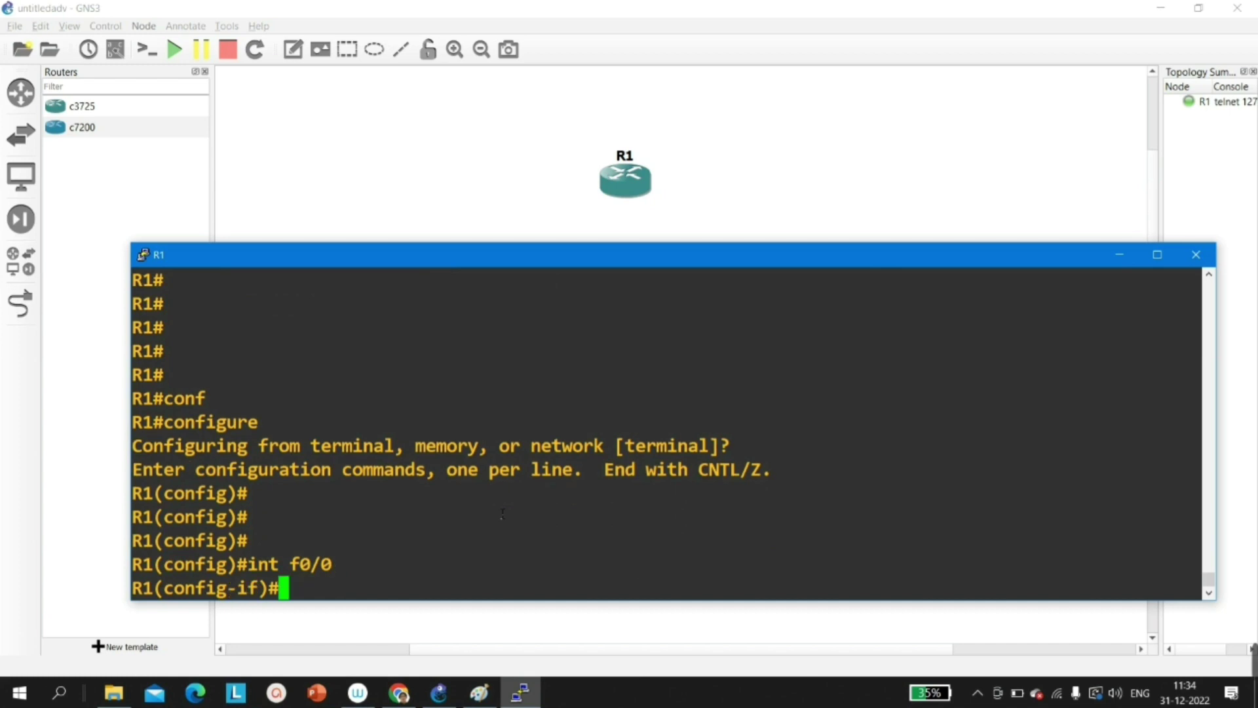
key("Return")
type("no i")
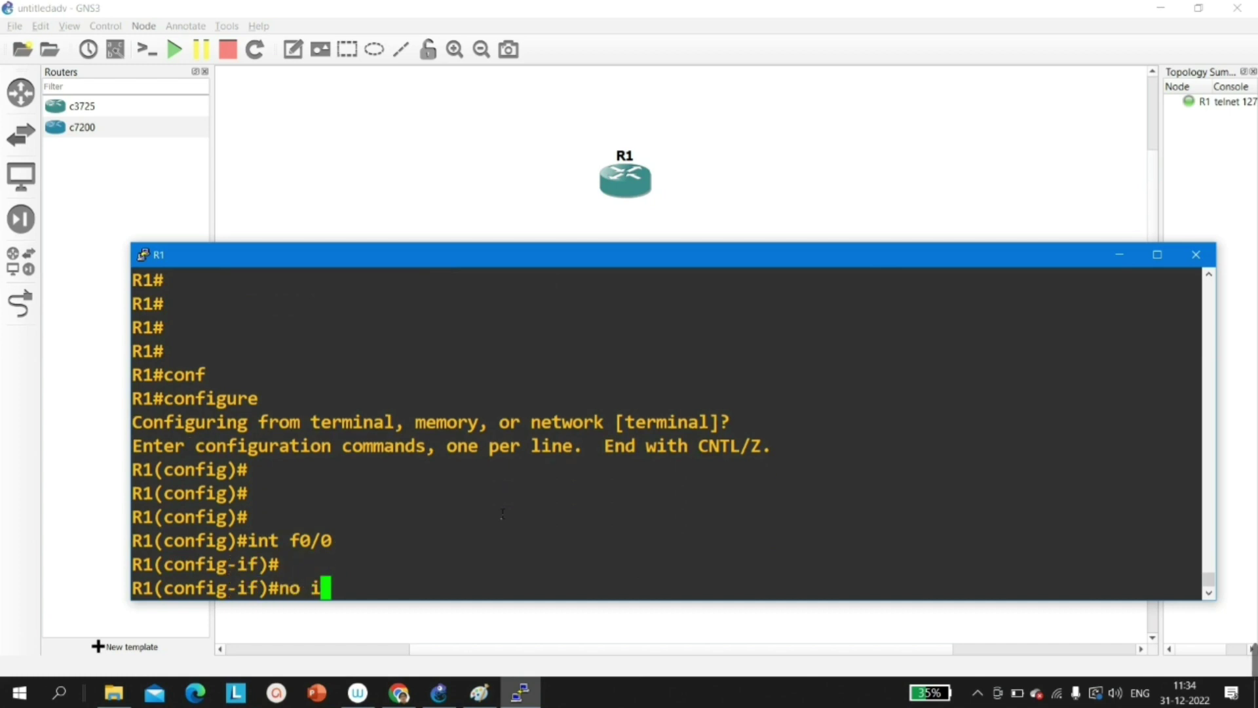
type("p add")
key("Tab")
key("Return")
key("Return")
key("Return")
key("Return")
- Remove the IP address from interface f1/0 with no ip address and return to privileged EXEC mode
type("int f1/0")
key("Return")
type("no ip add")
key("Tab")
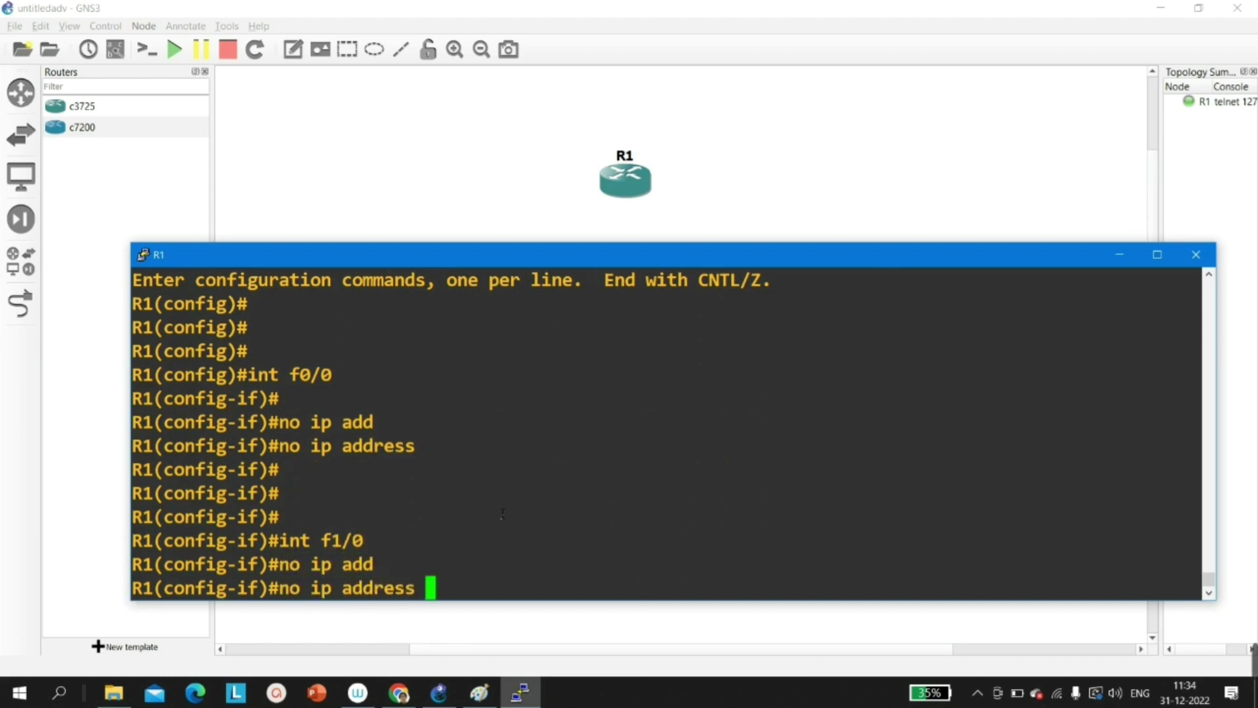
key("Return")
key("Return")
key("ctrl+z")
key("Return")
key("Return")
key("Return")
key("Return")
key("Return")
- Display R1's Router ID with show ip protocols | section Router ID and briefly highlight the value
type("conf")
key("Tab")
key("Up")
key("Return")
key("Return")
key("Return")
key("Return")
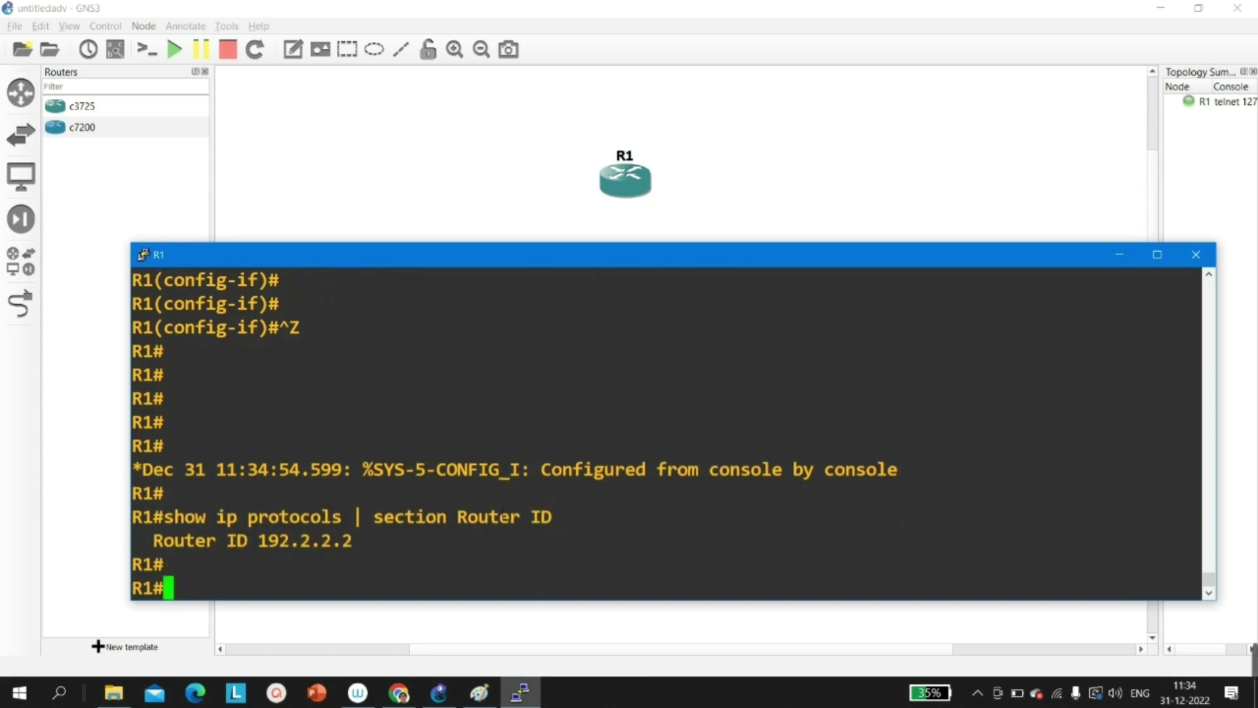
left_click_drag(135, 517, 236, 496)
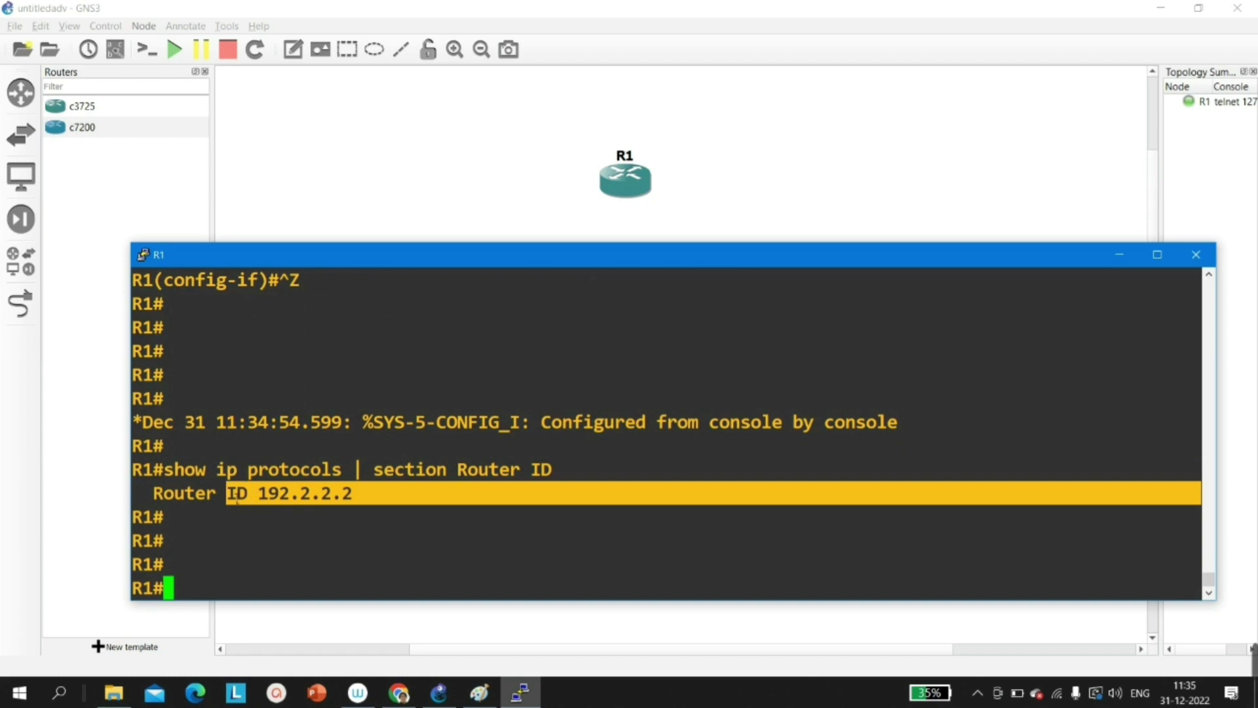
left_click(240, 503)
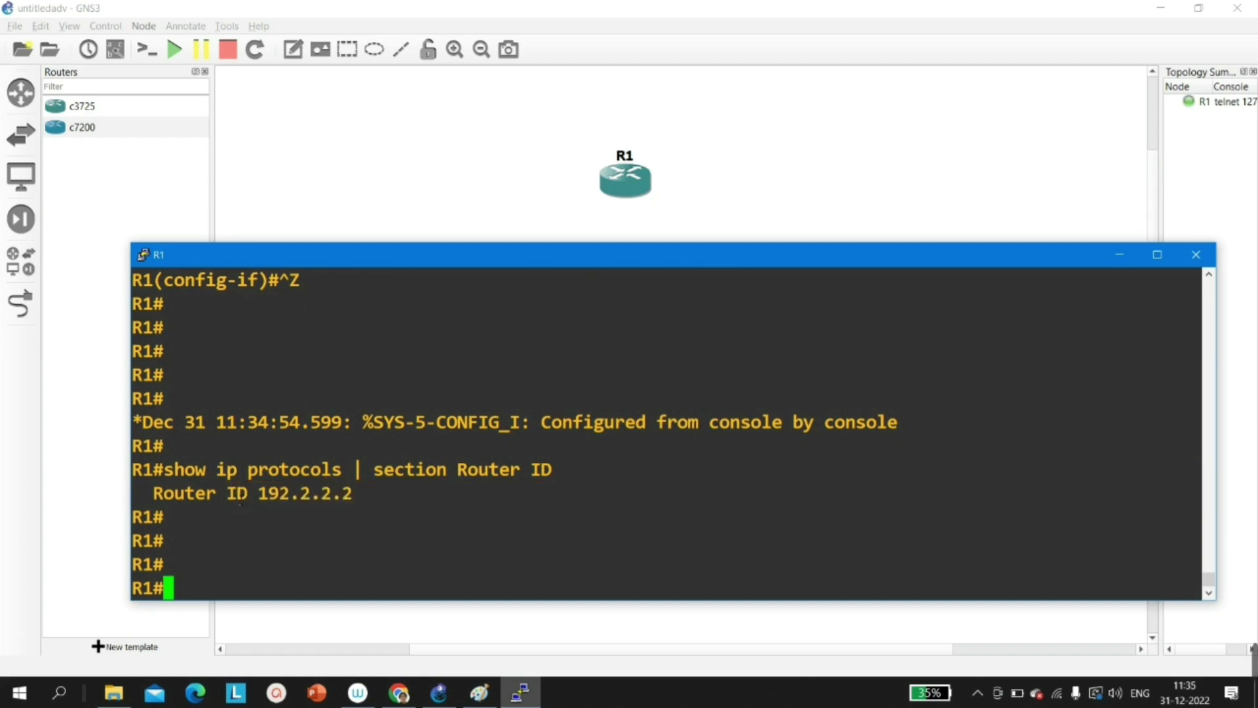
- Run clear ip ospf process again and answer y to reset all OSPF processes
key("Return")
type("clear `")
key("Tab")
type("`")
key("BackSpace")
type("ip os")
key("Tab")
type("pr")
key("Tab")
key("Return")
type("y")
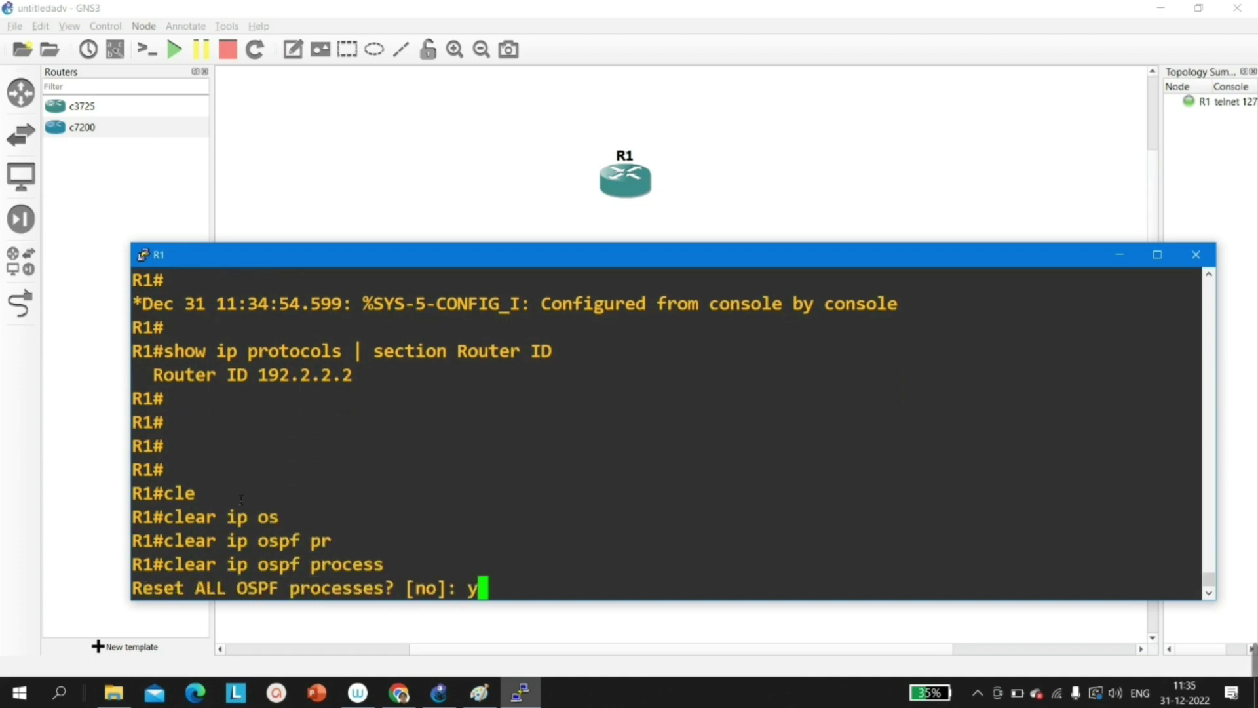
key("Return")
key("Return")
key("Return")
key("Return")
key("Return")
- Run show ip protocols | section Router ID twice, highlighting the Router ID value after the first run
key("Up")
key("Up")
key("Up")
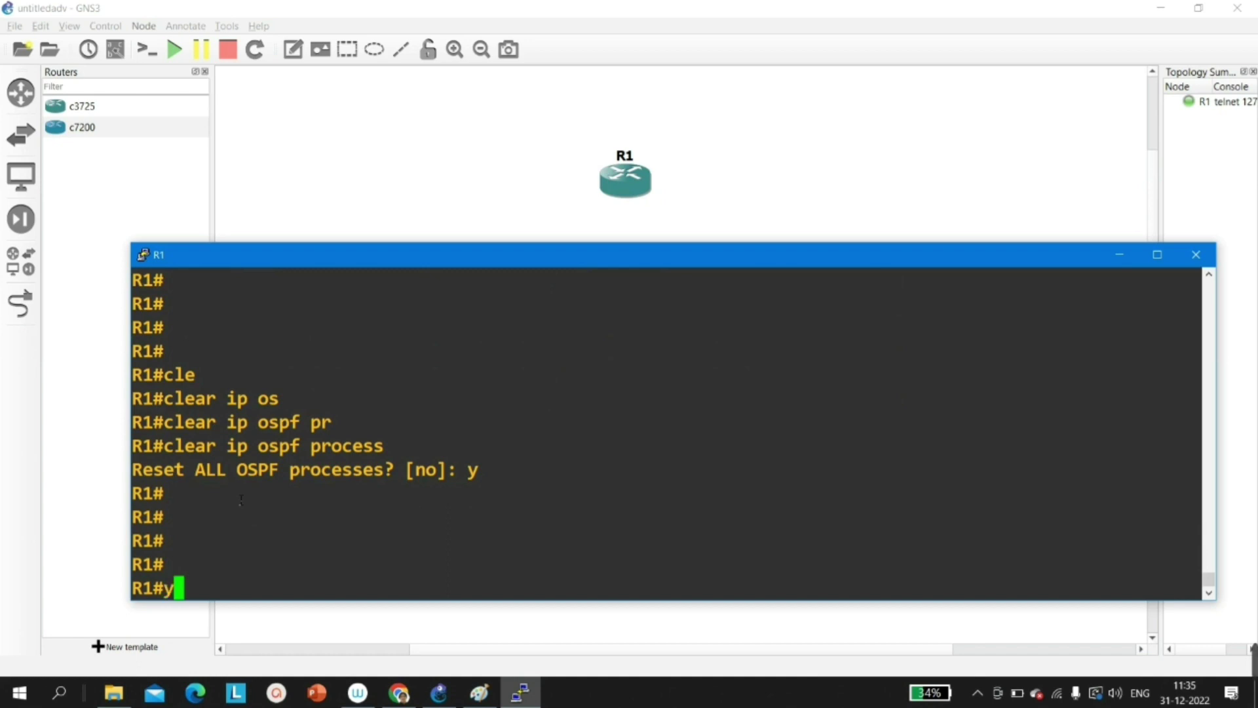
key("Return")
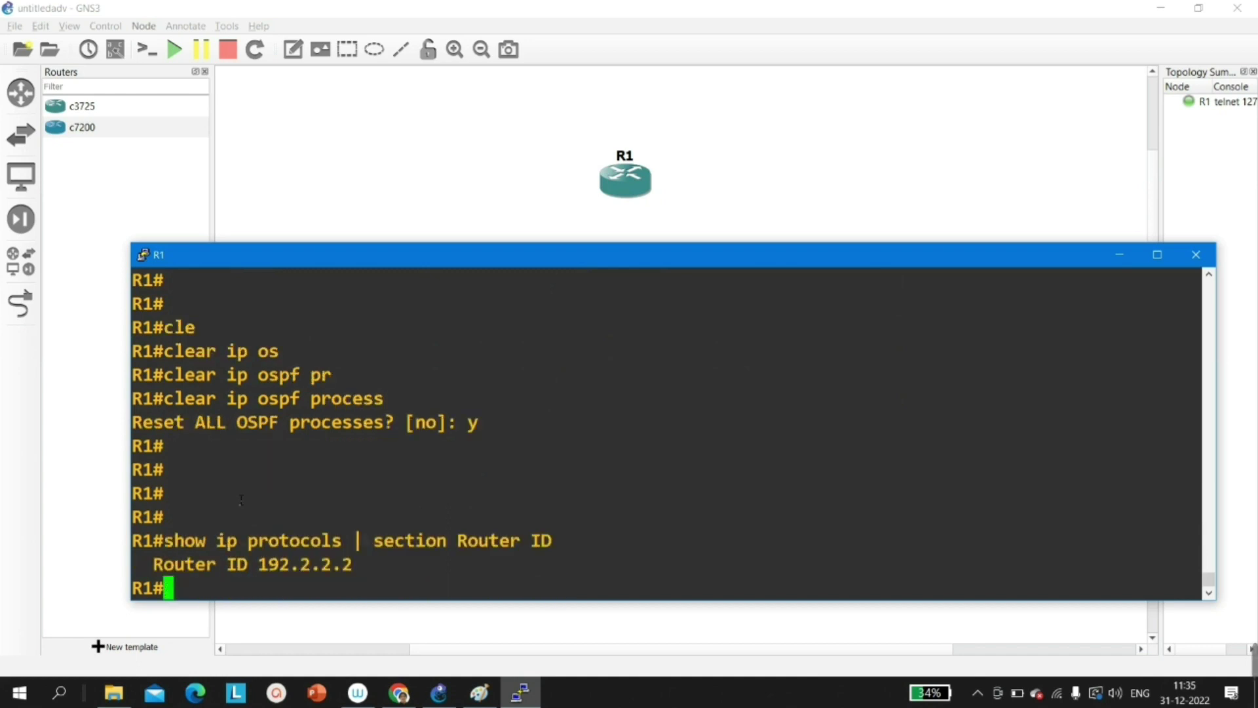
left_click_drag(343, 564, 260, 565)
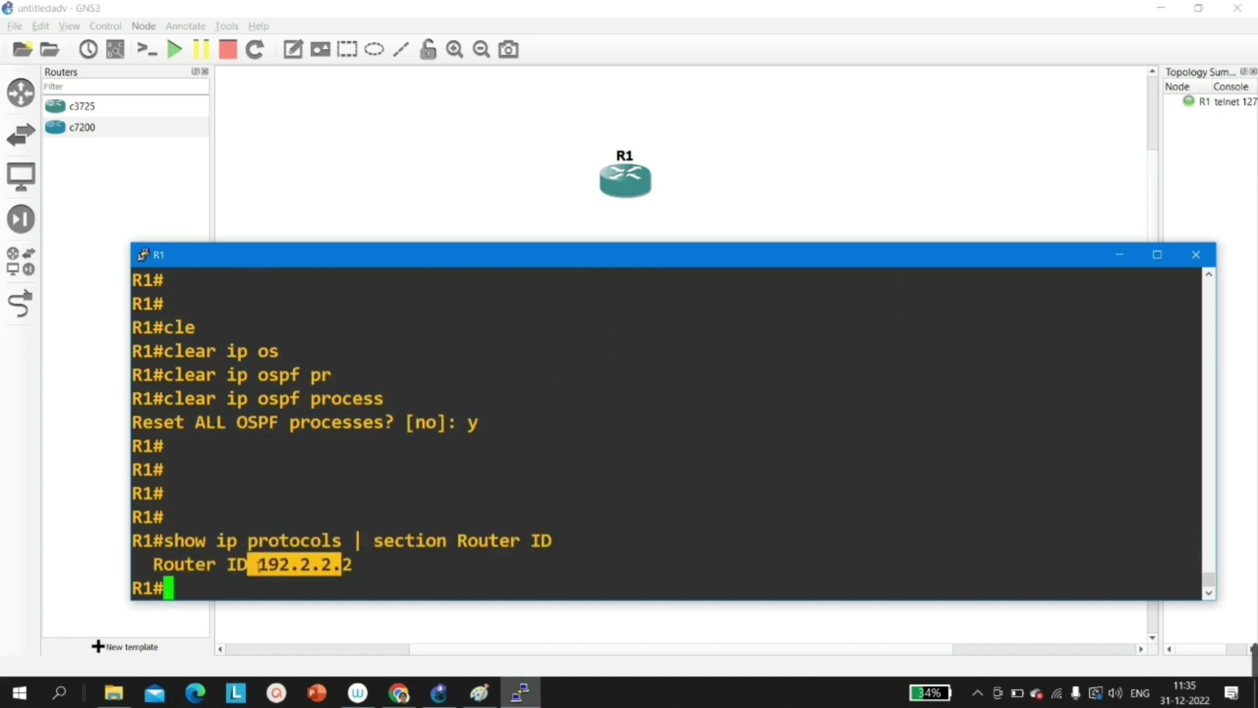
key("Up")
key("Return")
key("Return")
key("Return")
key("Return")
key("Return")
key("Return")
- Try to reset the OSPF processes with clear ip ospf process, accepting the default answer no
type("cle")
key("Tab")
type("ip os")
key("Tab")
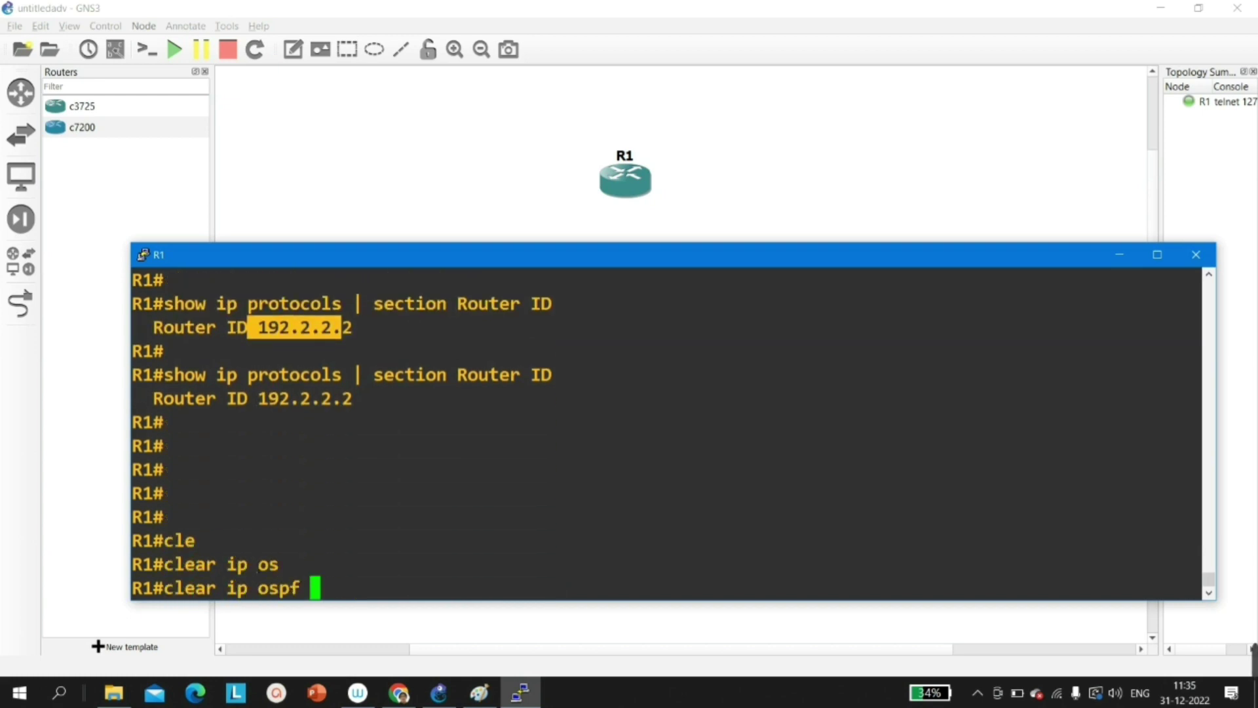
type("pro")
key("Tab")
key("Return")
key("Return")
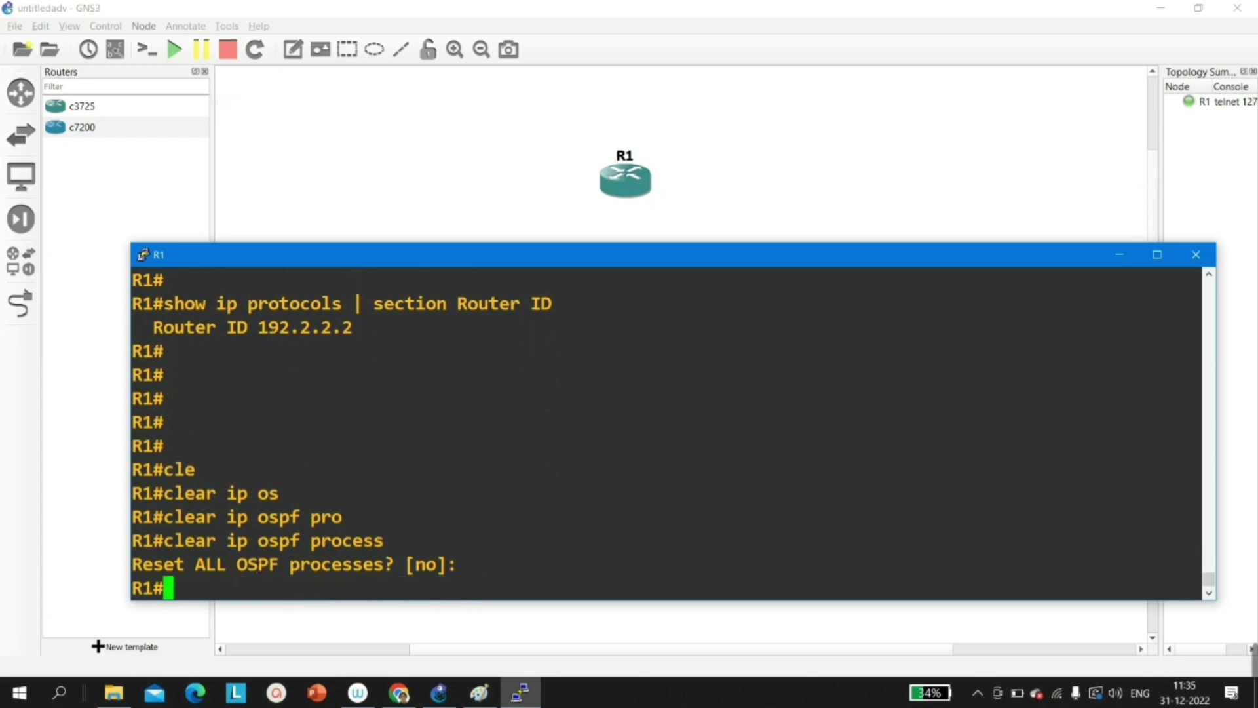
- Repeat clear ip ospf process and answer y to reset all OSPF processes
key("Return")
key("Up")
key("Return")
type("y")
key("Return")
key("Return")
key("Return")
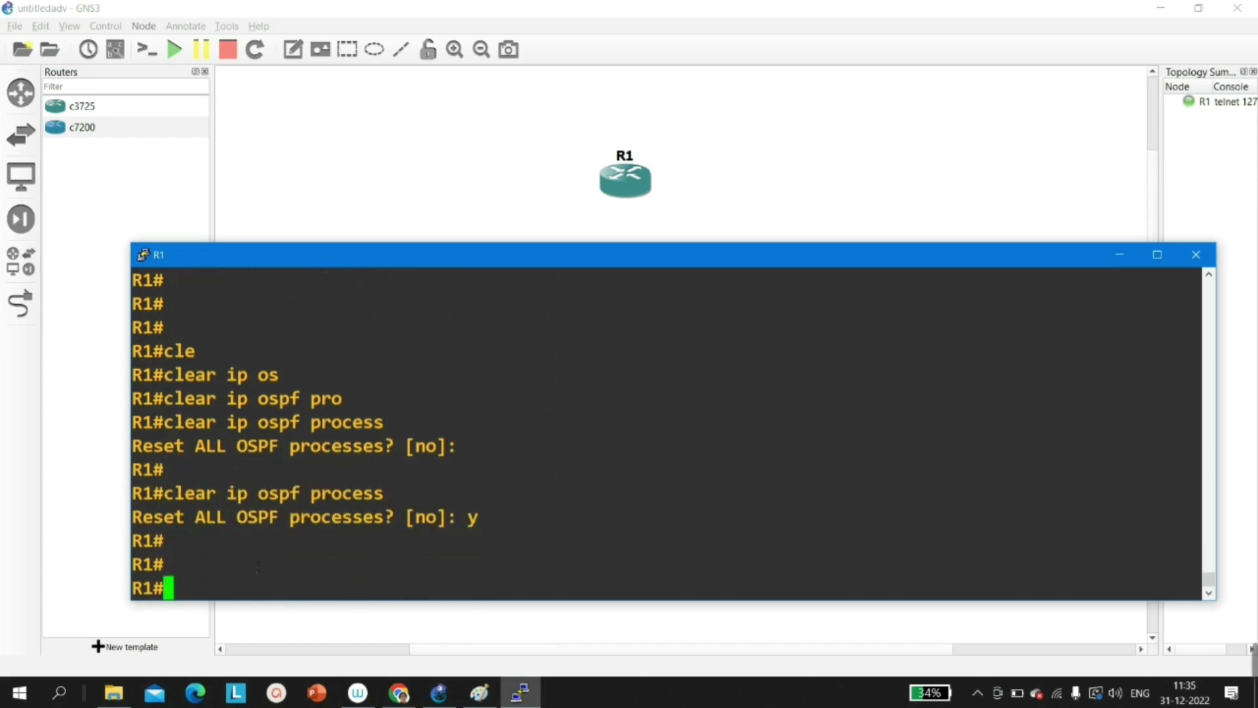
- Check the Router ID once more with show ip protocols | section Router ID
key("Return")
key("Up")
key("Up")
key("Return")
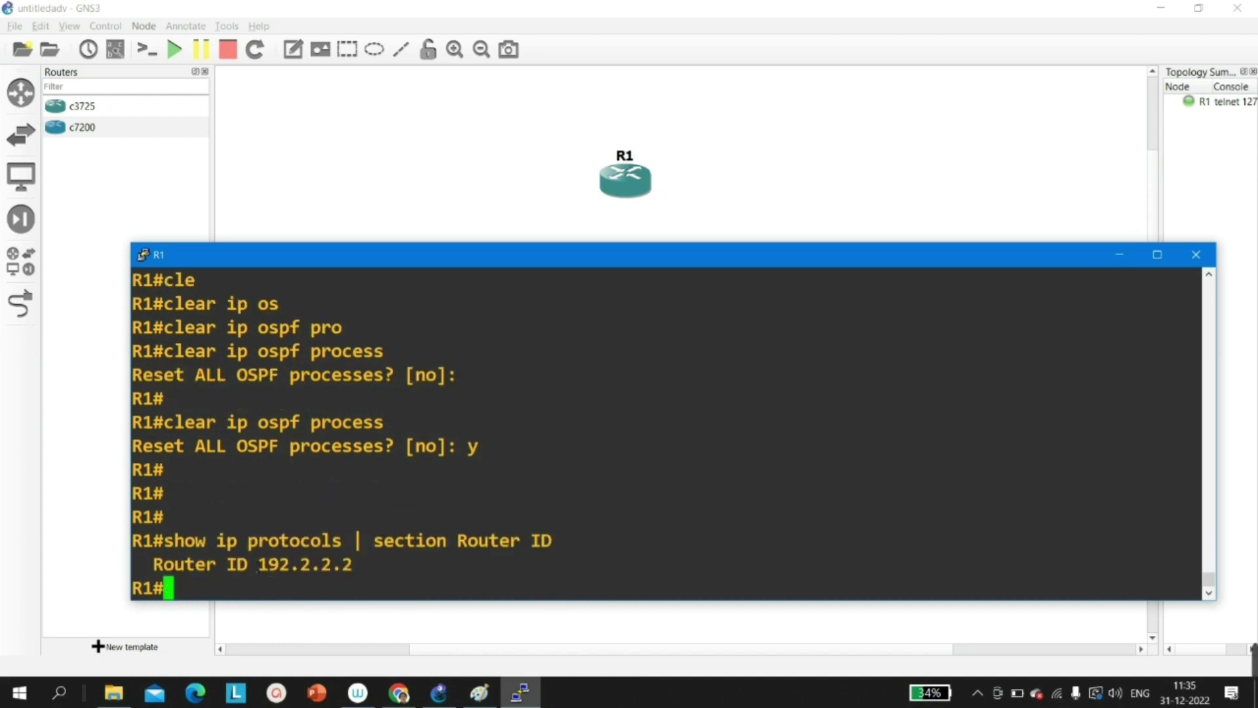
key("Return")
key("Return")
key("Return")
key("Return")
key("Return")
key("Return")
- Enter global configuration mode, remove the OSPF process with no router ospf 1, and return to privileged EXEC mode
type("conf")
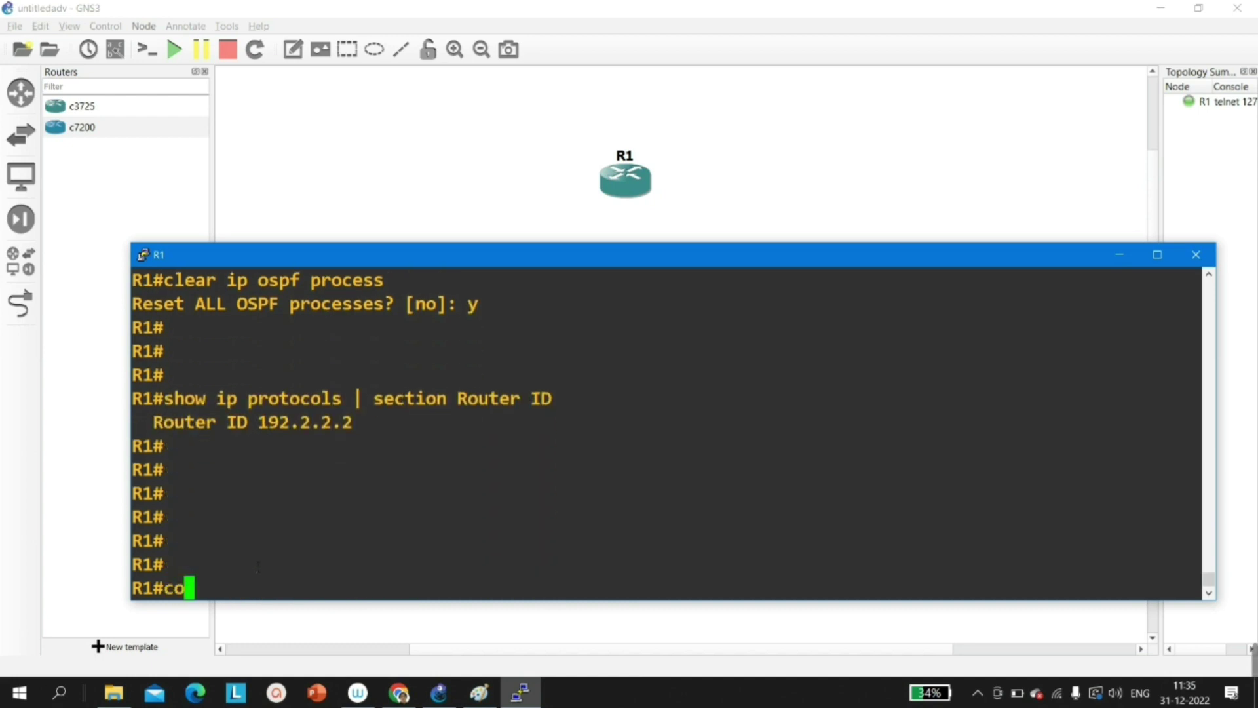
key("Tab")
key("Return")
key("Return")
key("Return")
key("Return")
key("Return")
key("Return")
type("no ro")
key("Tab")
type("uter os")
key("Tab")
type("1")
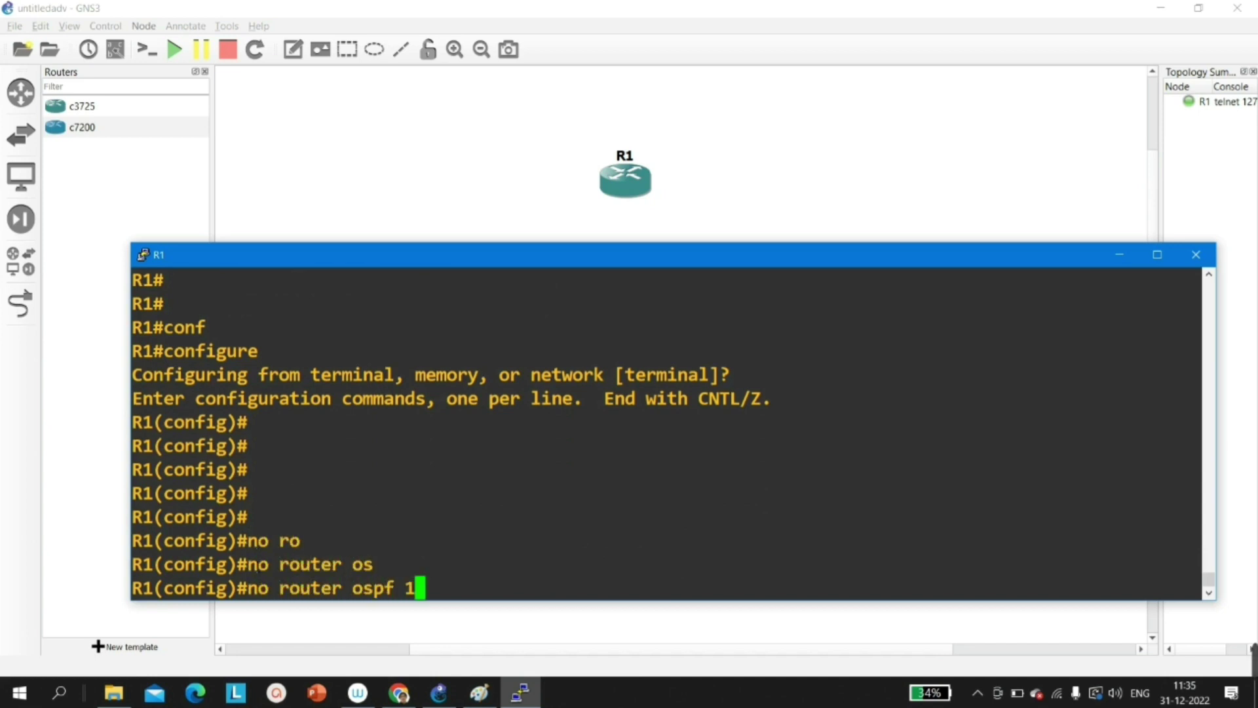
key("Return")
key("Return")
key("ctrl+z")
key("Return")
key("Return")
key("Return")
key("Return")
- Run show ip protocols | section Router ID to check the Router ID with the OSPF process removed
key("Up")
key("Up")
key("Return")
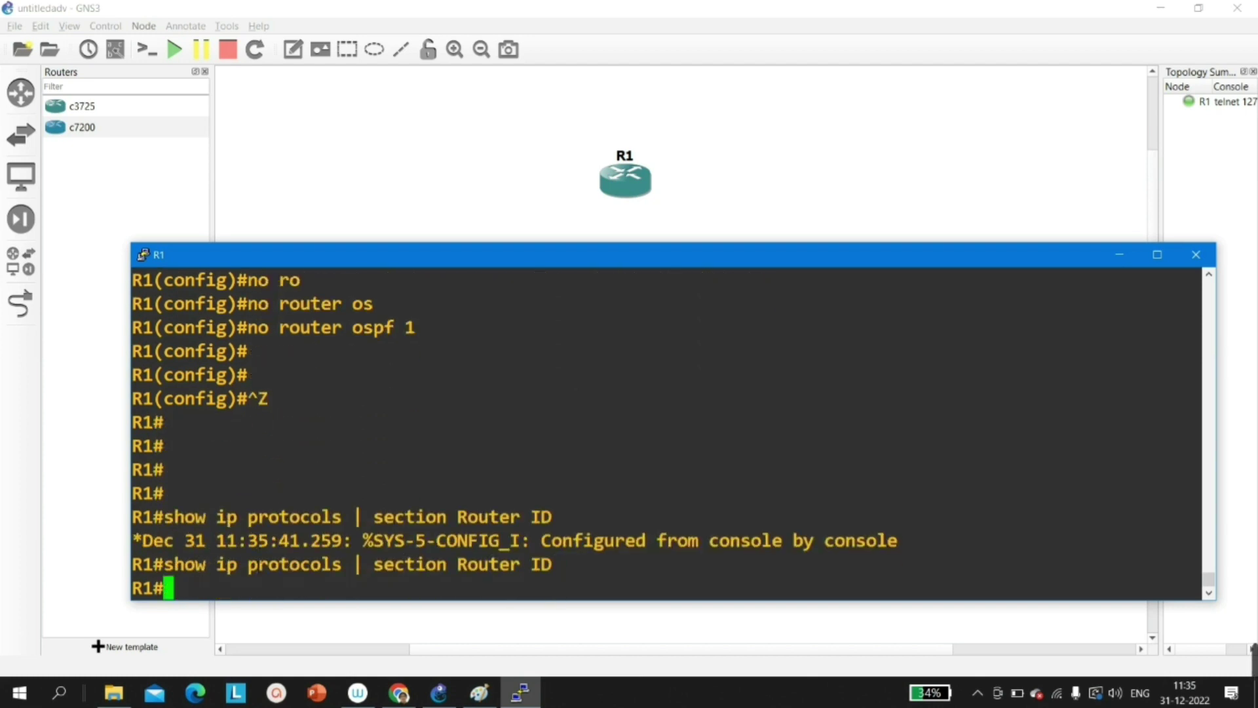
key("Return")
key("Return")
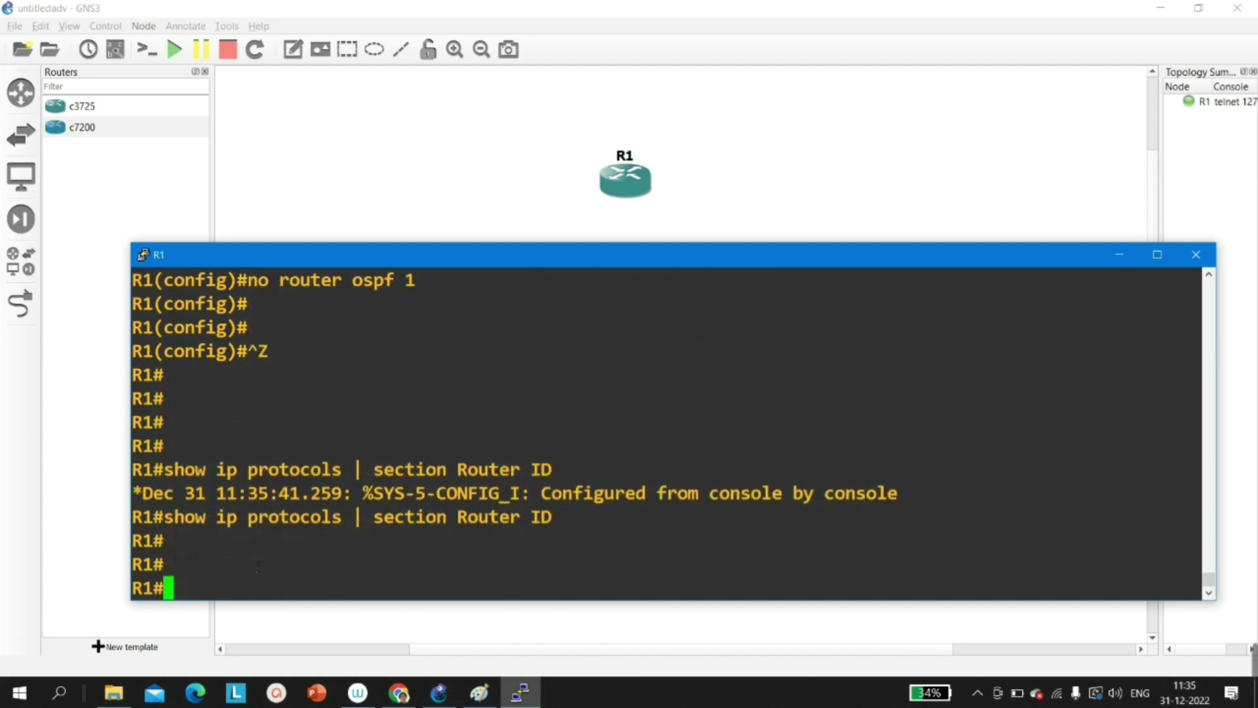
key("Up")
key("Up")
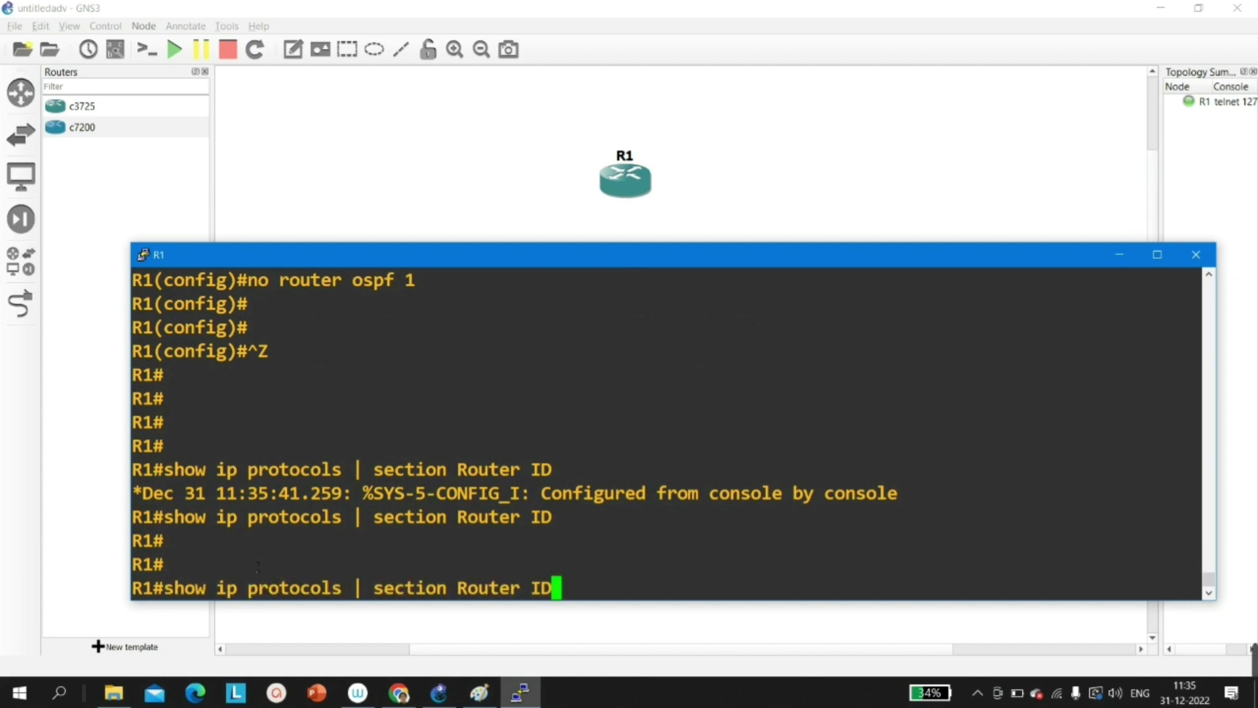
key("Down")
key("Down")
type("y")
key("Up")
key("Up")
key("Up")
key("Down")
key("Down")
key("ctrl+u")
type("y")
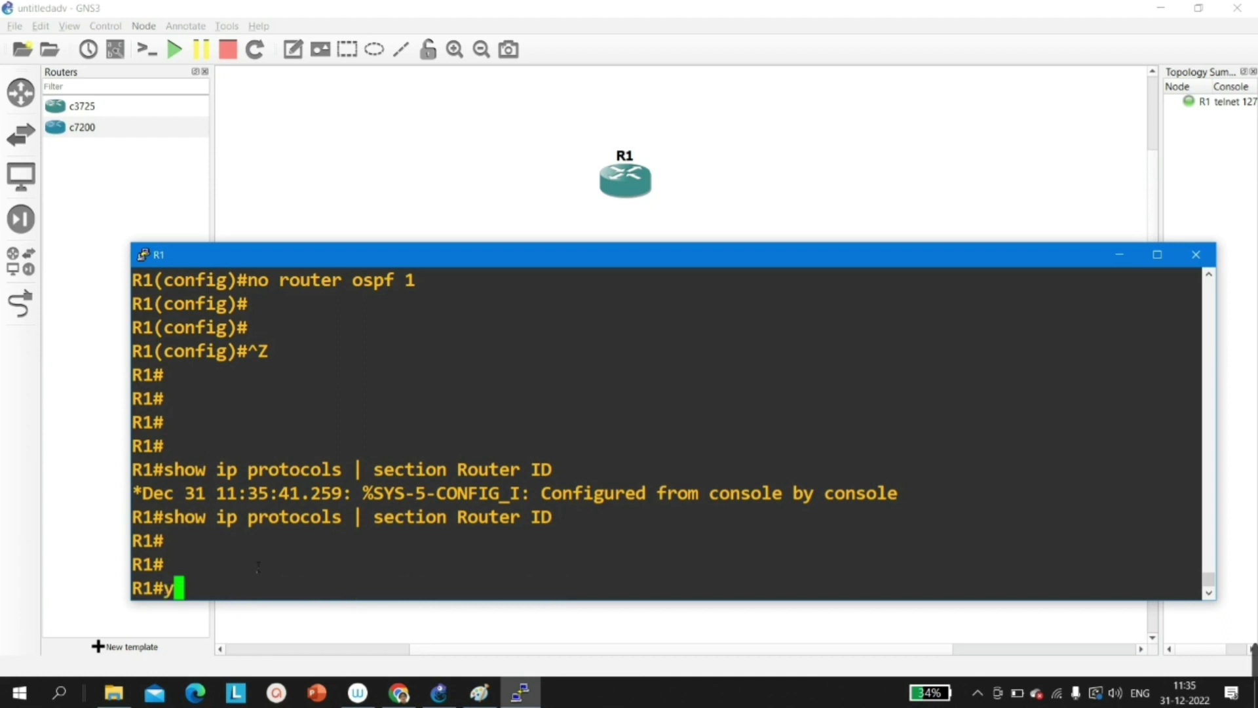
key("BackSpace")
- Run show ip int br | ex un to list only addressed interfaces, and highlight the Interface and IP-Address headings
type("sh")
key("Tab")
type("i")
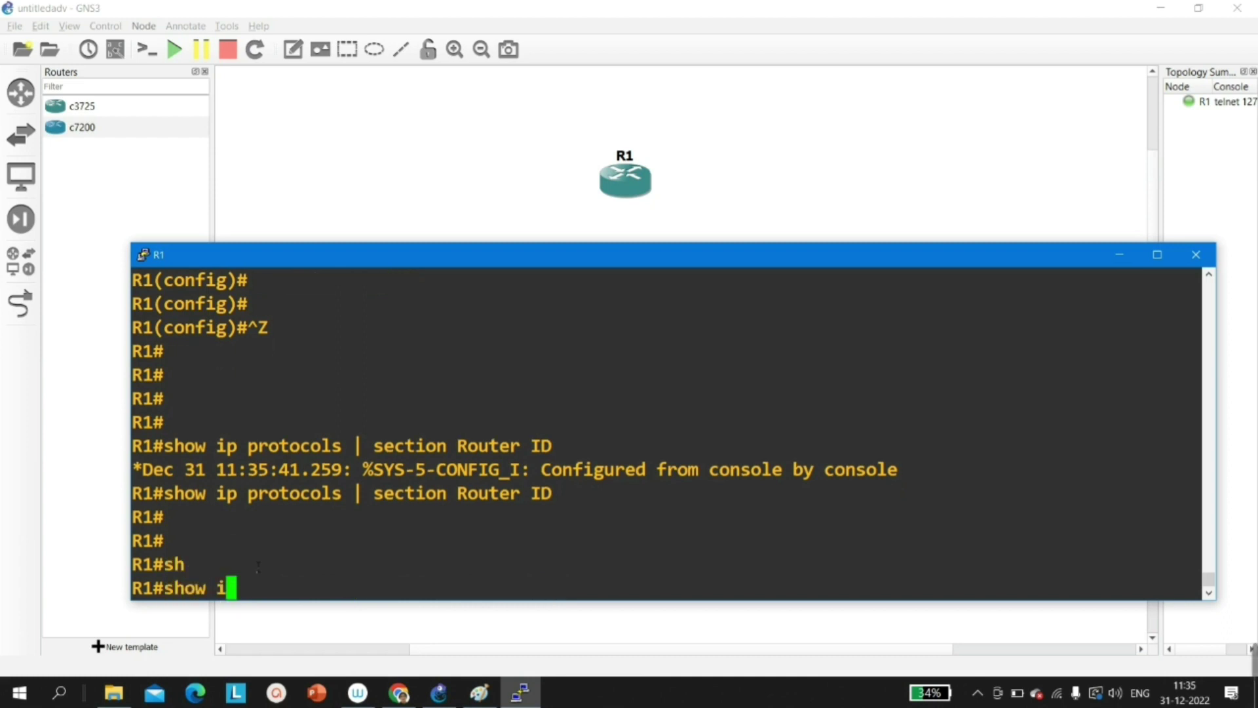
type("p int br | ")
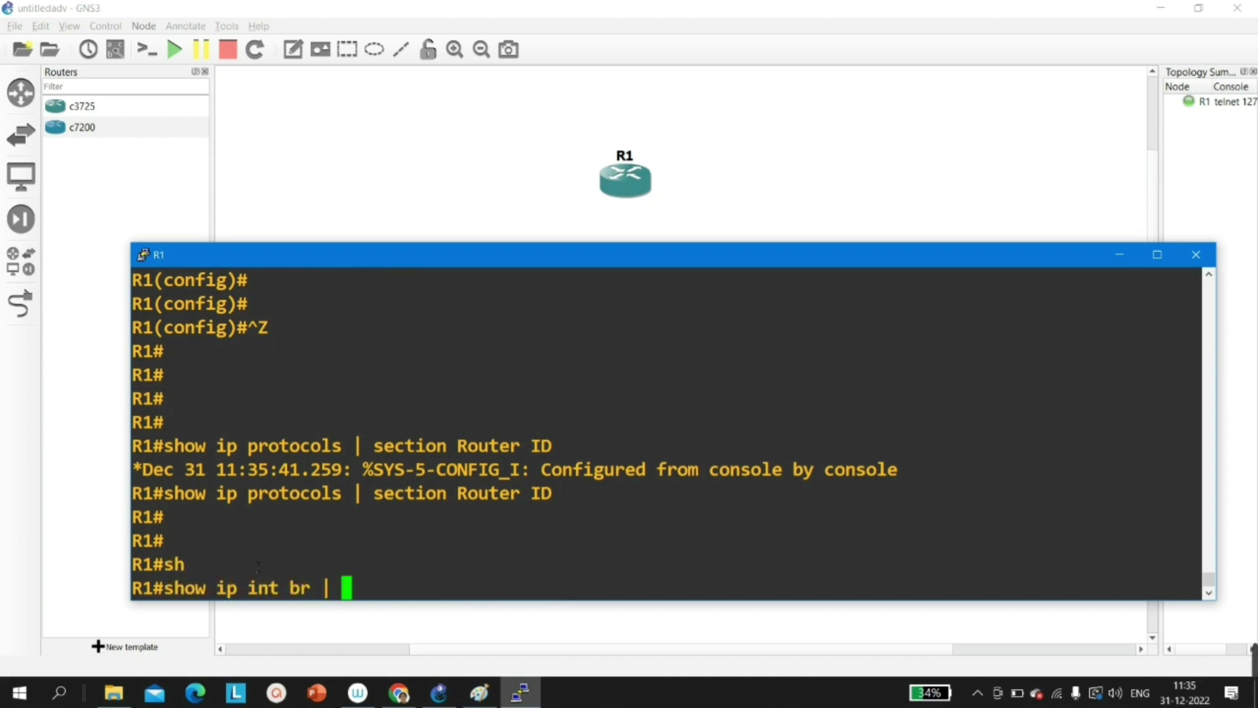
type("ex un")
key("Return")
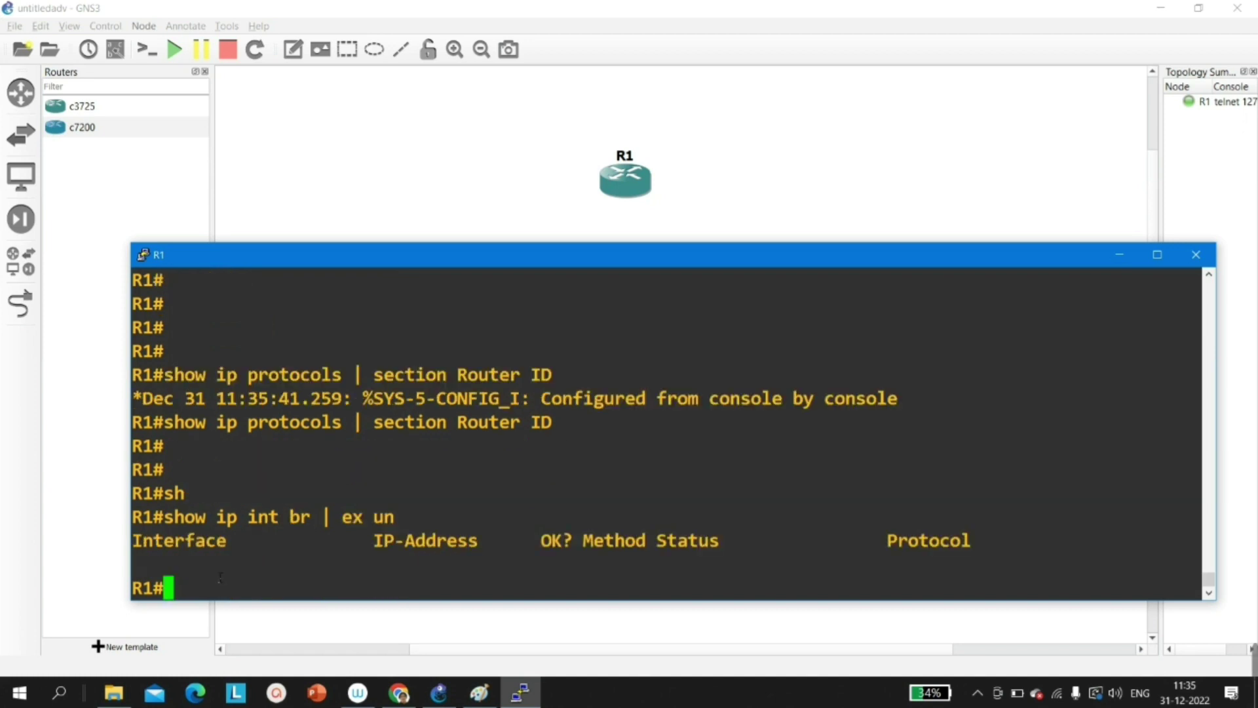
left_click_drag(144, 549, 508, 551)
key("Return")
key("Return")
key("Return")
key("Return")
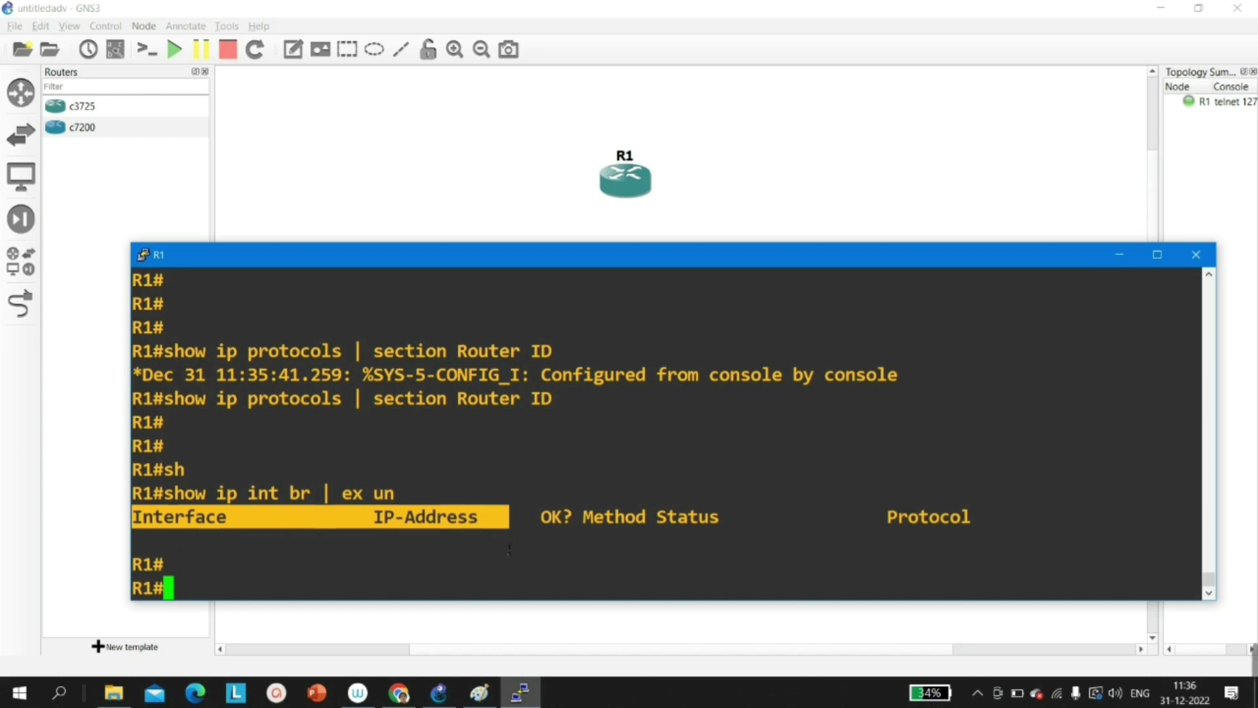
- Enter global configuration mode, create the OSPF process with router ospf 1, and return to privileged EXEC mode
type("conf")
key("Tab")
key("Return")
key("Return")
key("Return")
key("Return")
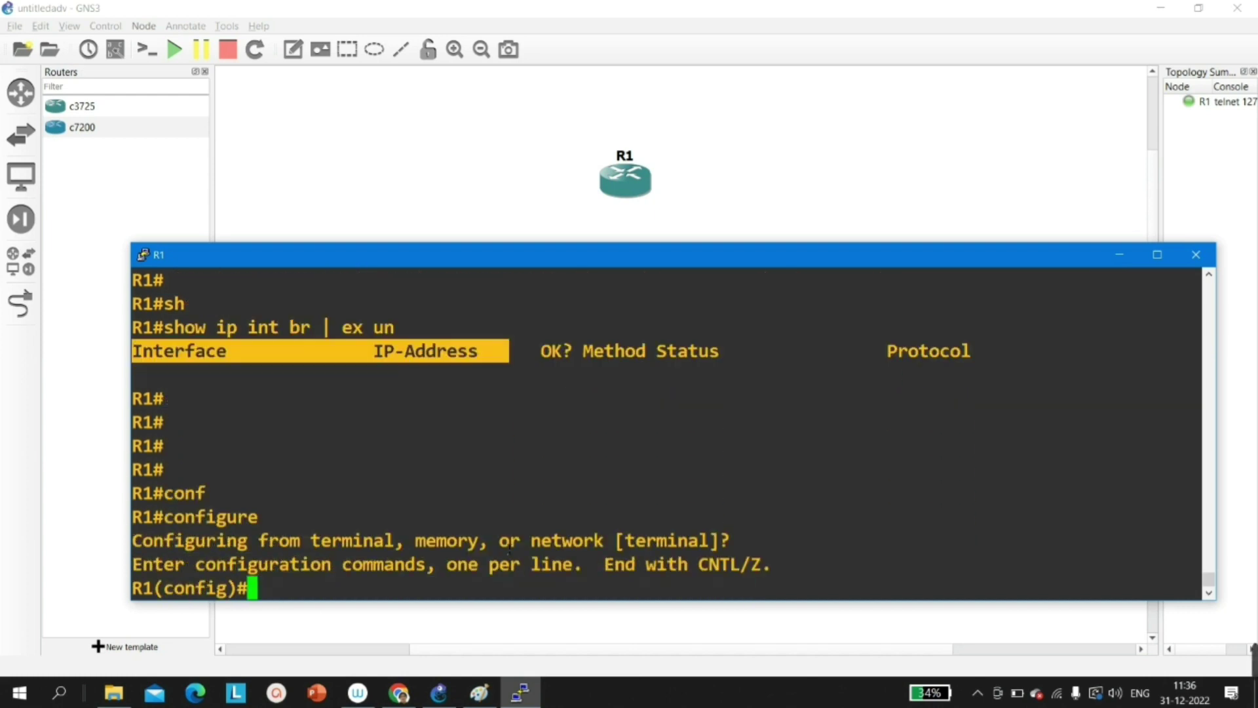
type("ro")
key("Tab")
type("uter os")
key("Tab")
type("1")
key("Return")
key("Return")
key("ctrl+z")
key("Return")
key("Return")
key("Return")
key("Return")
key("Return")
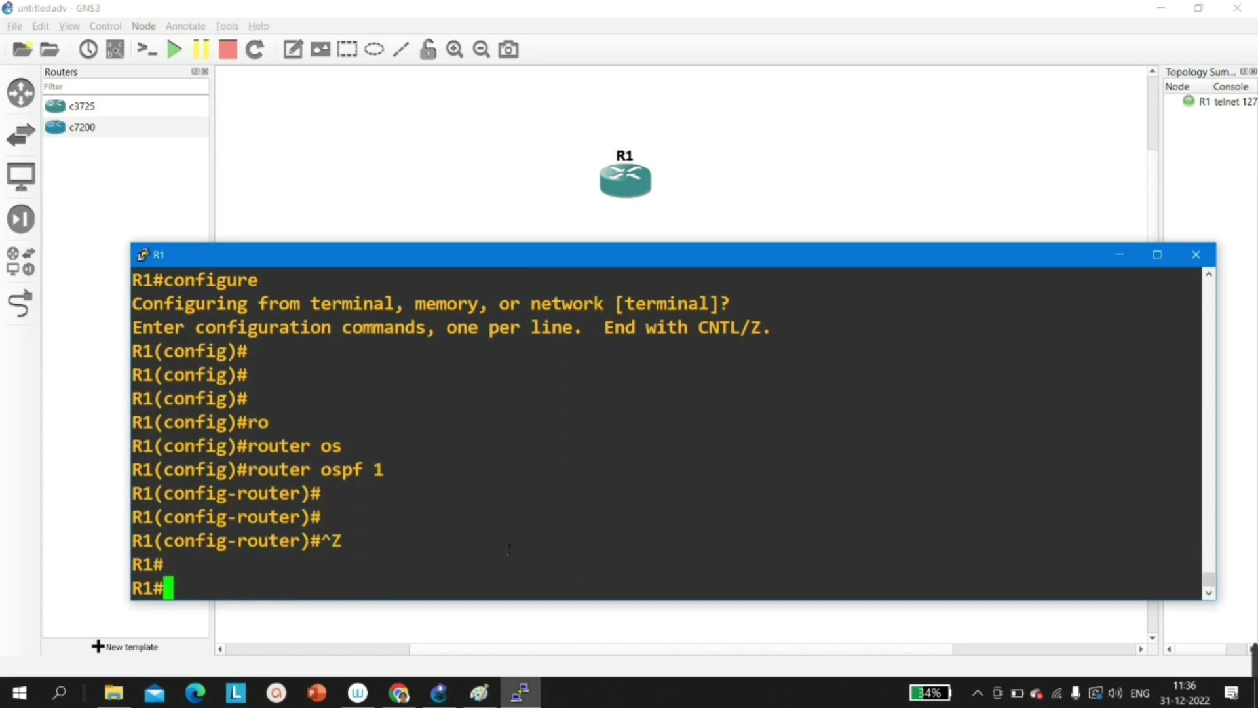
- Run show ip protocols | section Router ID to check the Router ID of the recreated OSPF process
type("show ip int br | ex un")
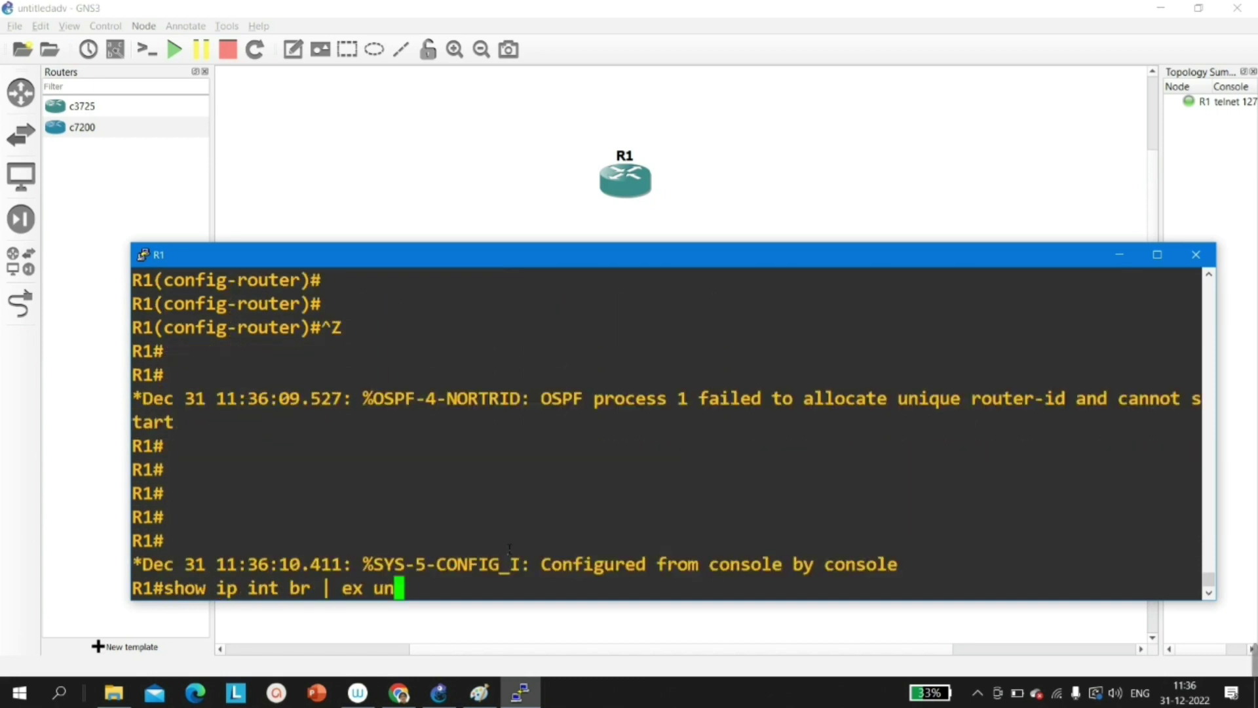
key("BackSpace")
key("BackSpace")
key("BackSpace")
key("BackSpace")
key("BackSpace")
key("BackSpace")
key("BackSpace")
key("BackSpace")
key("BackSpace")
key("BackSpace")
key("BackSpace")
key("BackSpace")
key("BackSpace")
key("BackSpace")
type("protocols | section Router ID")
key("Return")
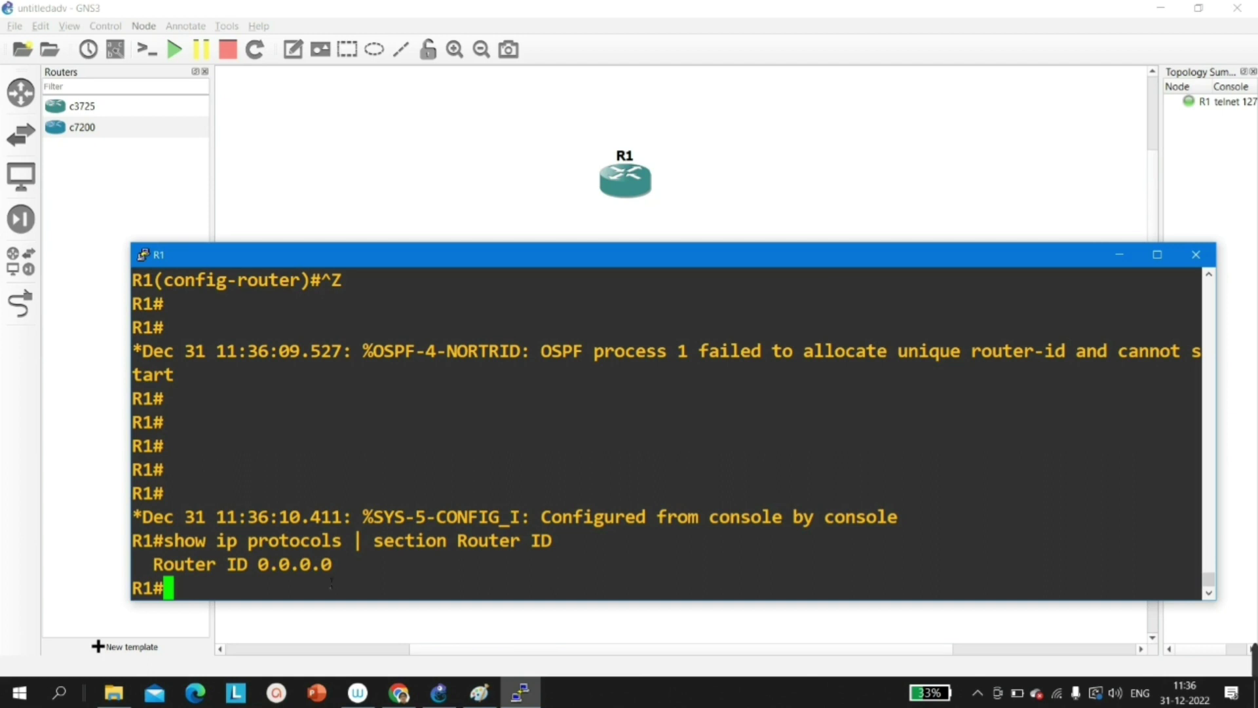
- Highlight the Router ID value in the command output twice, clear the highlight and return to a fresh prompt
left_click_drag(341, 568, 258, 568)
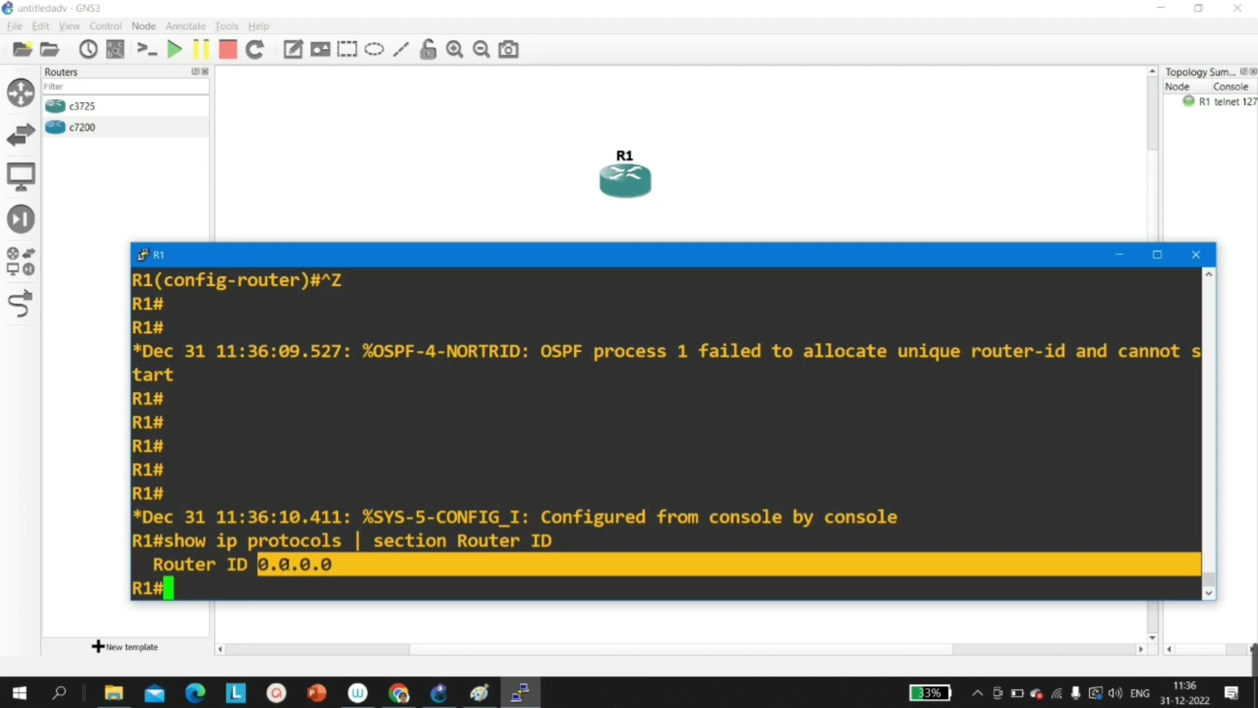
left_click(260, 571)
left_click_drag(259, 572, 343, 566)
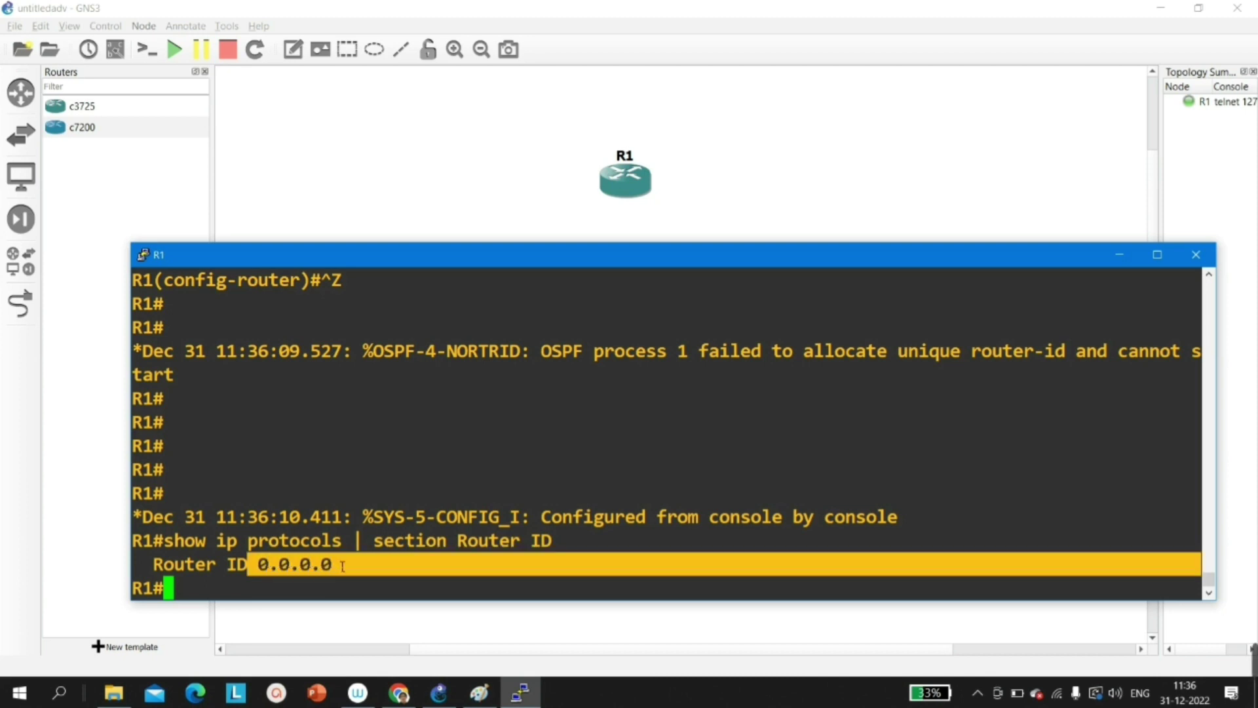
left_click(356, 502)
key("Return")
key("Return")
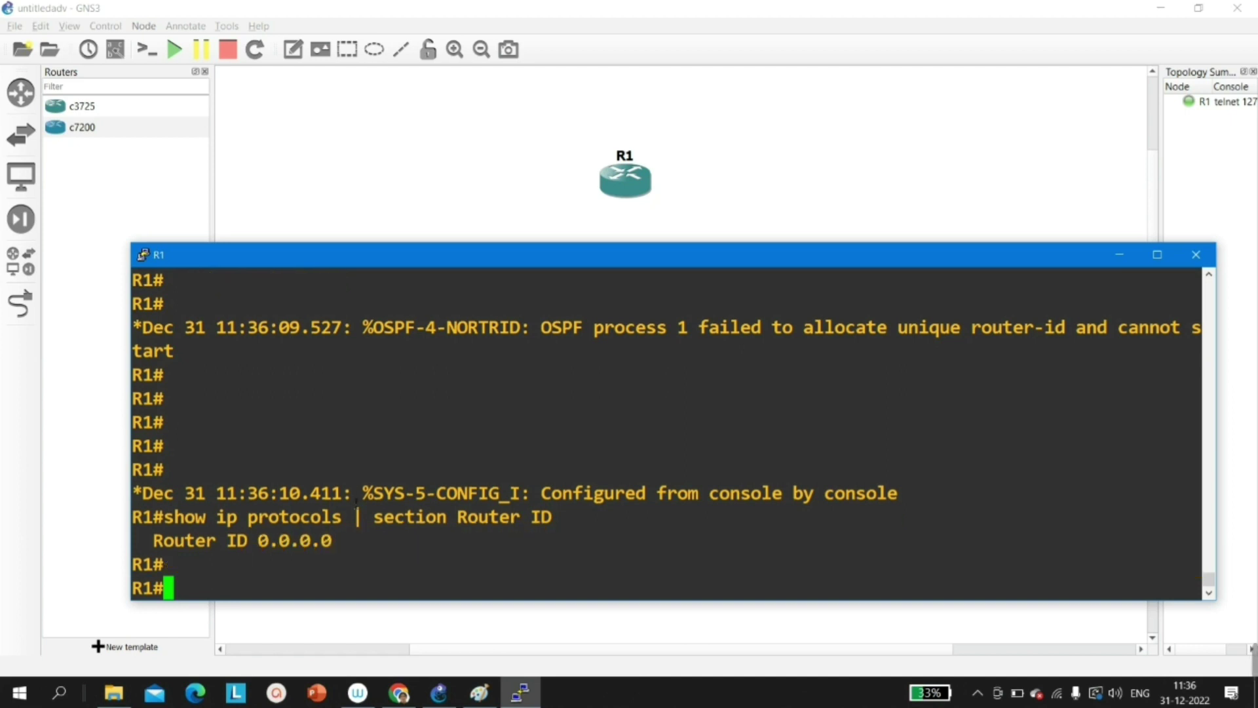